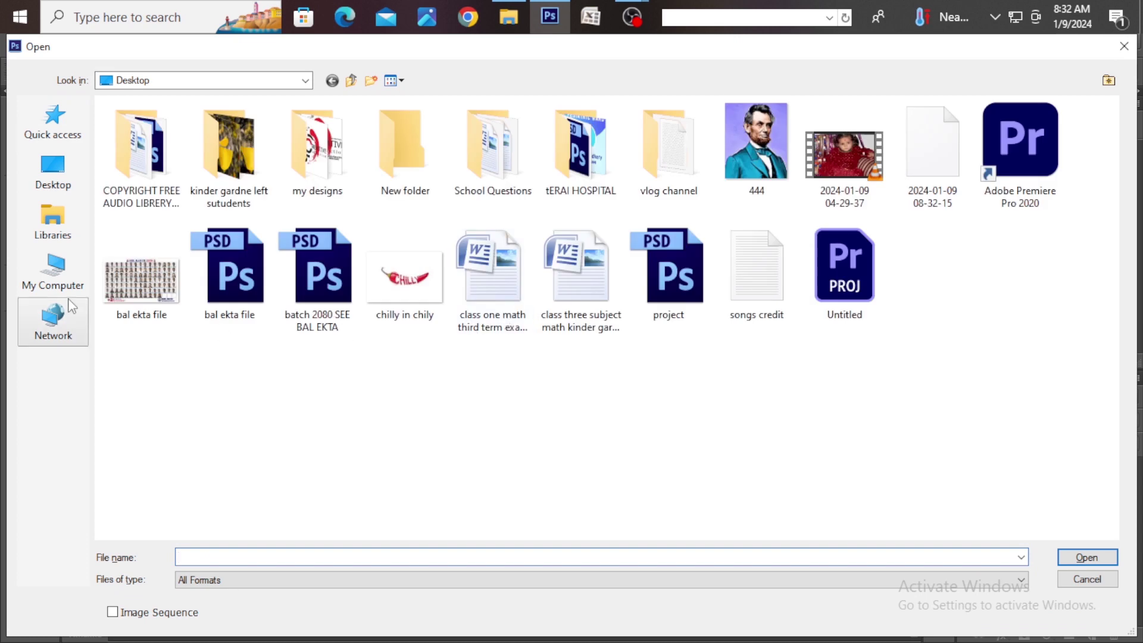
- Open the model photo image from the New folder on the desktop
double_click(388, 168)
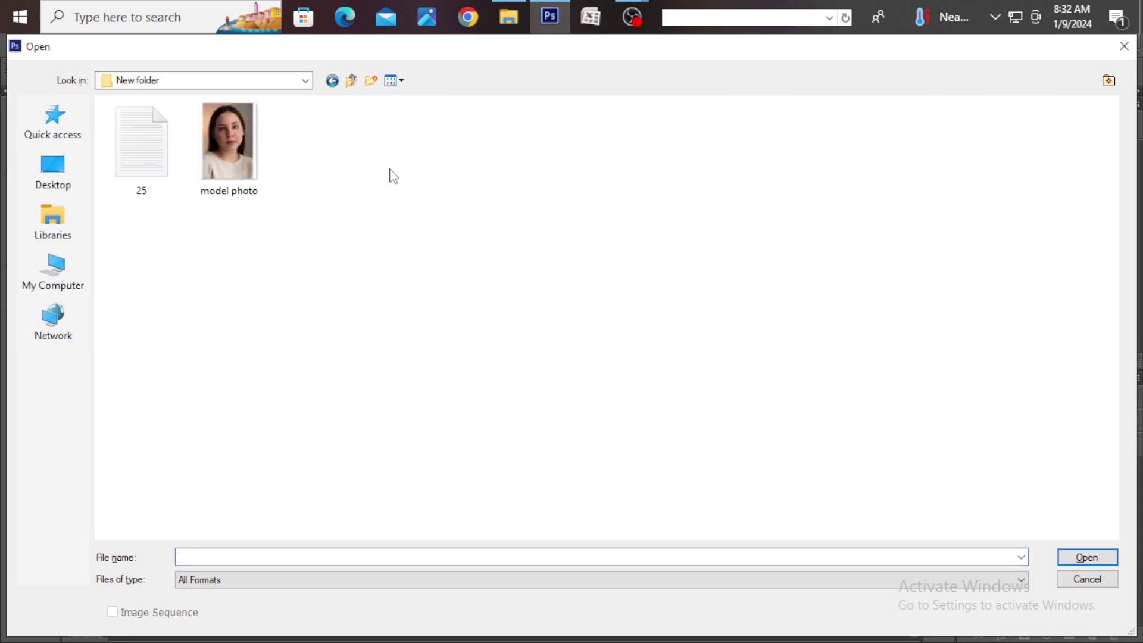
left_click(237, 151)
left_click(1072, 561)
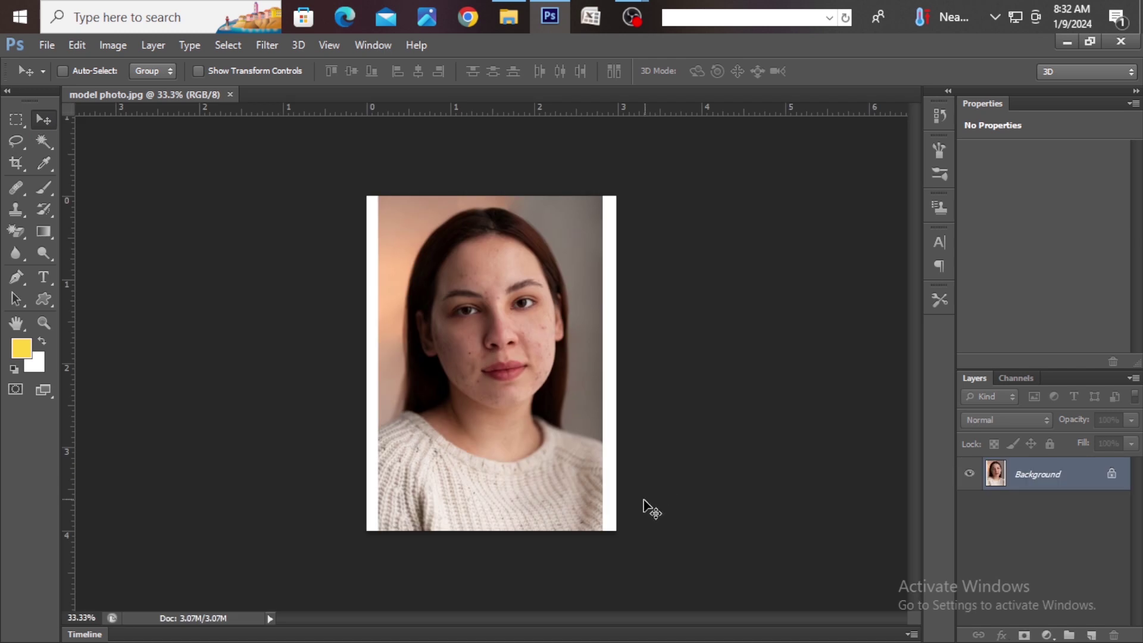
- Duplicate the Background layer of the portrait to retouch on a copy
key("ctrl+plus")
key("ctrl+plus")
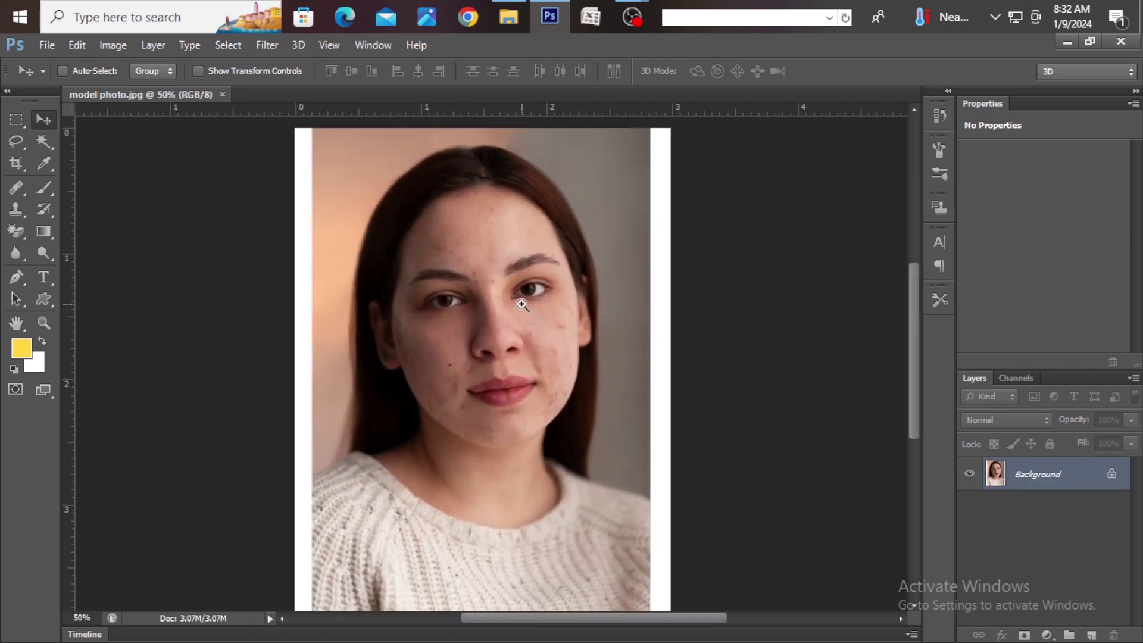
key("ctrl+plus")
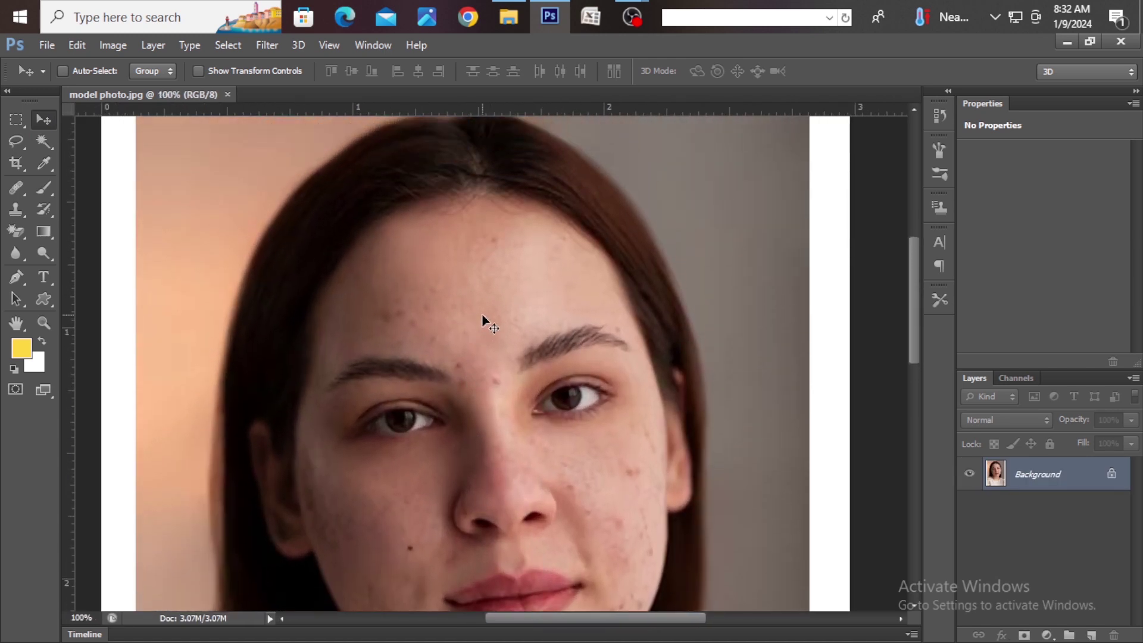
key("ctrl+j")
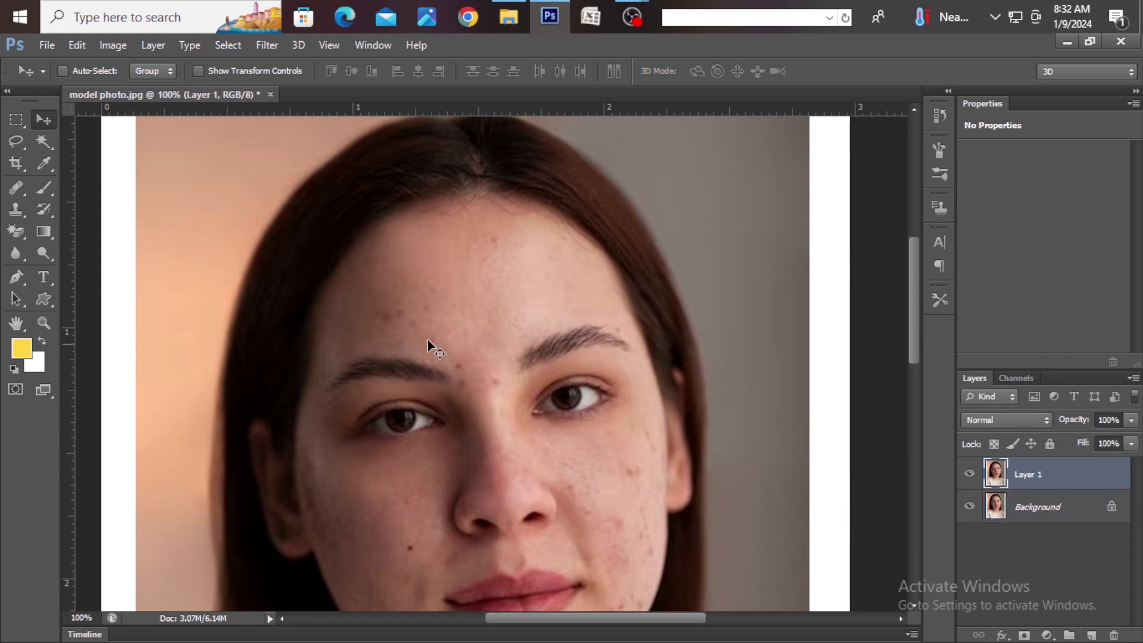
- Switch to the Healing Brush tool and reduce its brush size to 15
left_click(441, 308)
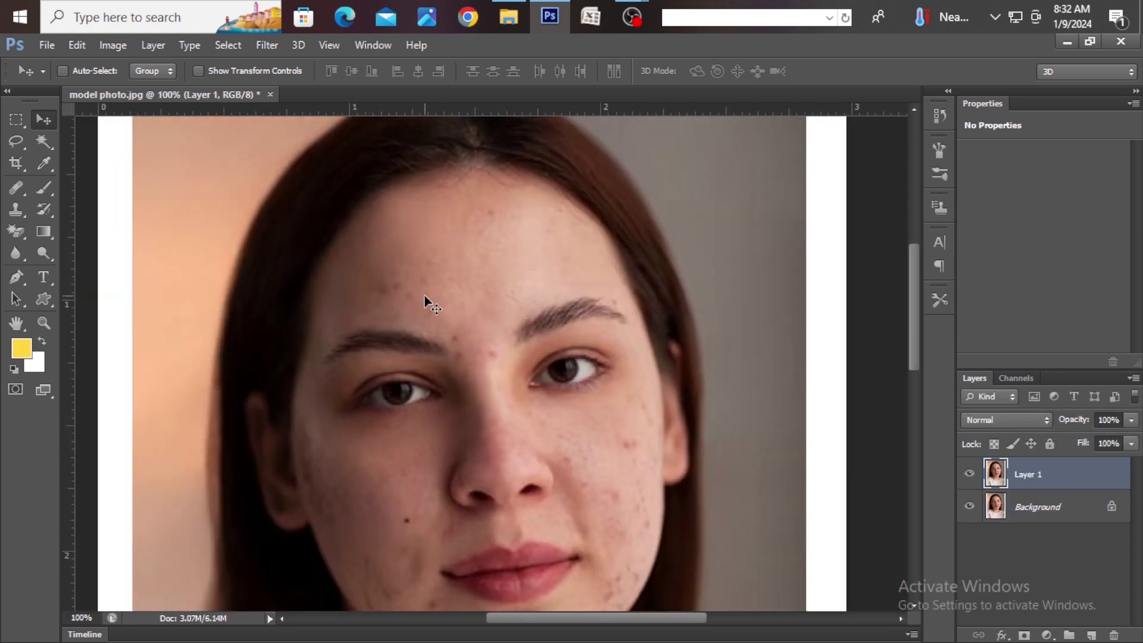
right_click(430, 282)
left_click(463, 290)
key("j")
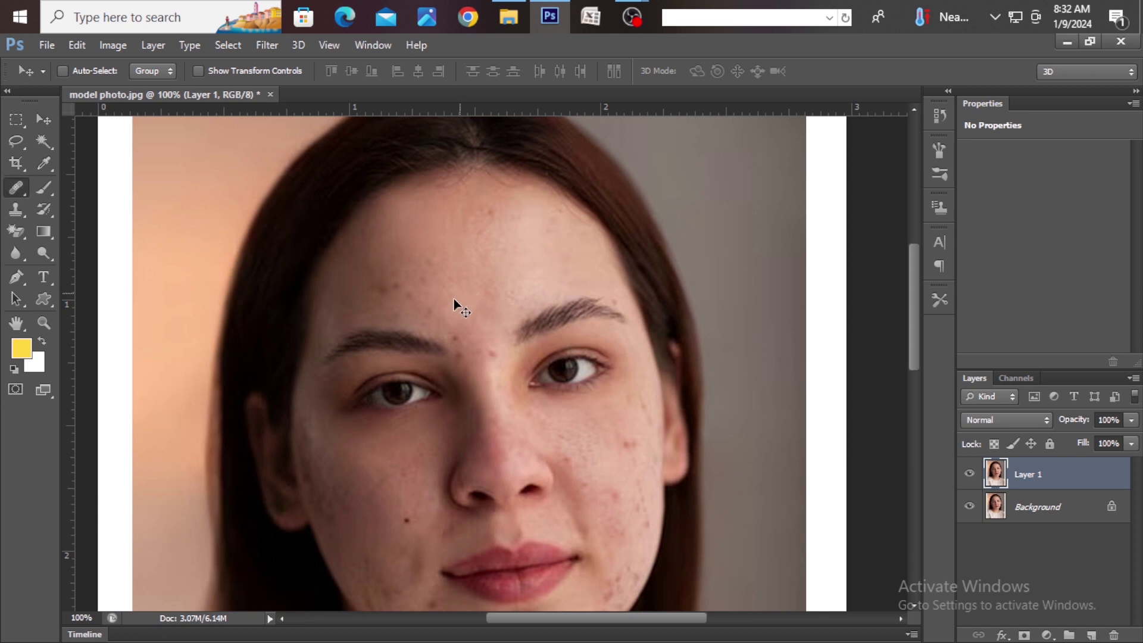
key("bracketleft")
key("bracketleft")
key("bracketleft")
key("bracketleft")
key("bracketleft")
key("bracketleft")
key("bracketleft")
key("bracketleft")
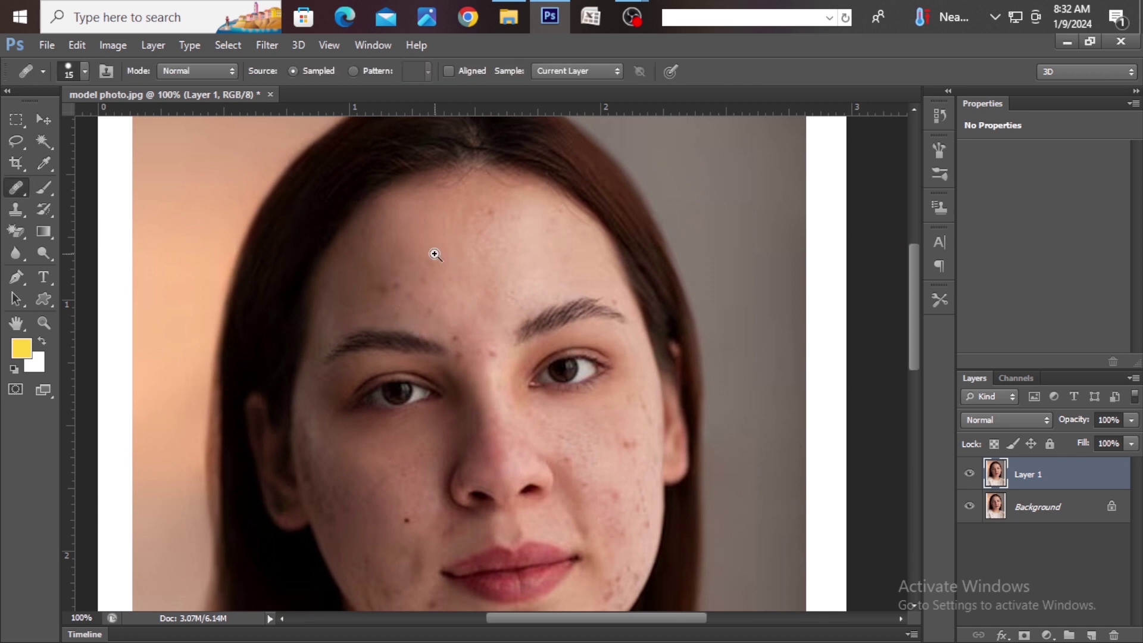
- Heal the cluster of dark spots on the forehead above the left-hand eyebrow, sampling clean skin nearby
left_click(436, 255, "ctrl")
left_click(441, 271, "ctrl")
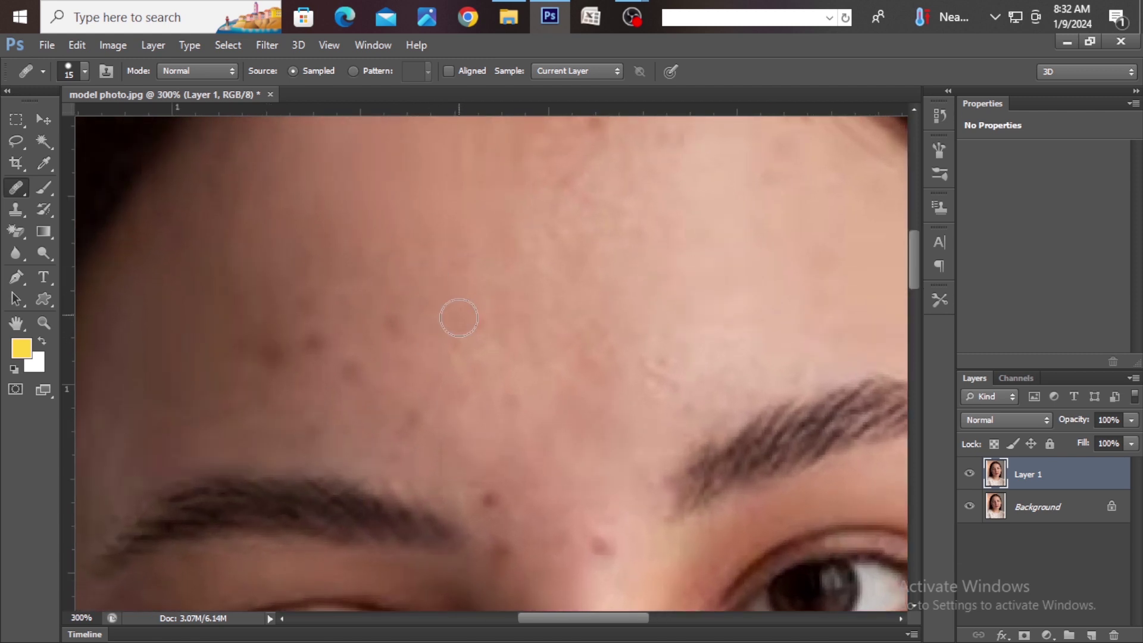
left_click(392, 325)
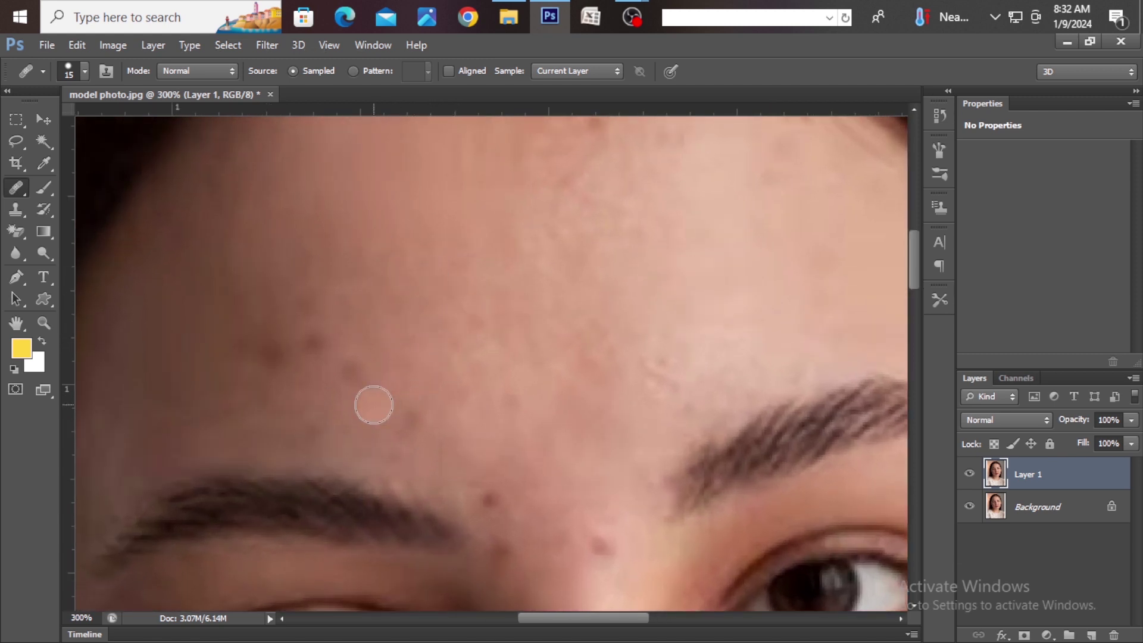
left_click(356, 374)
left_click(424, 416)
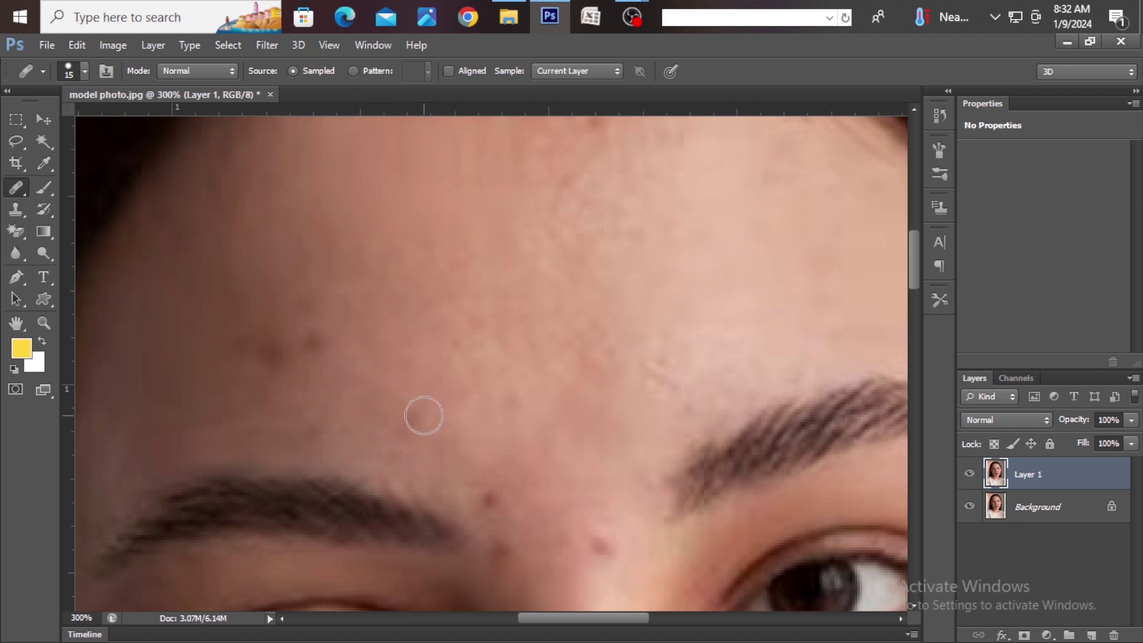
left_click(315, 340)
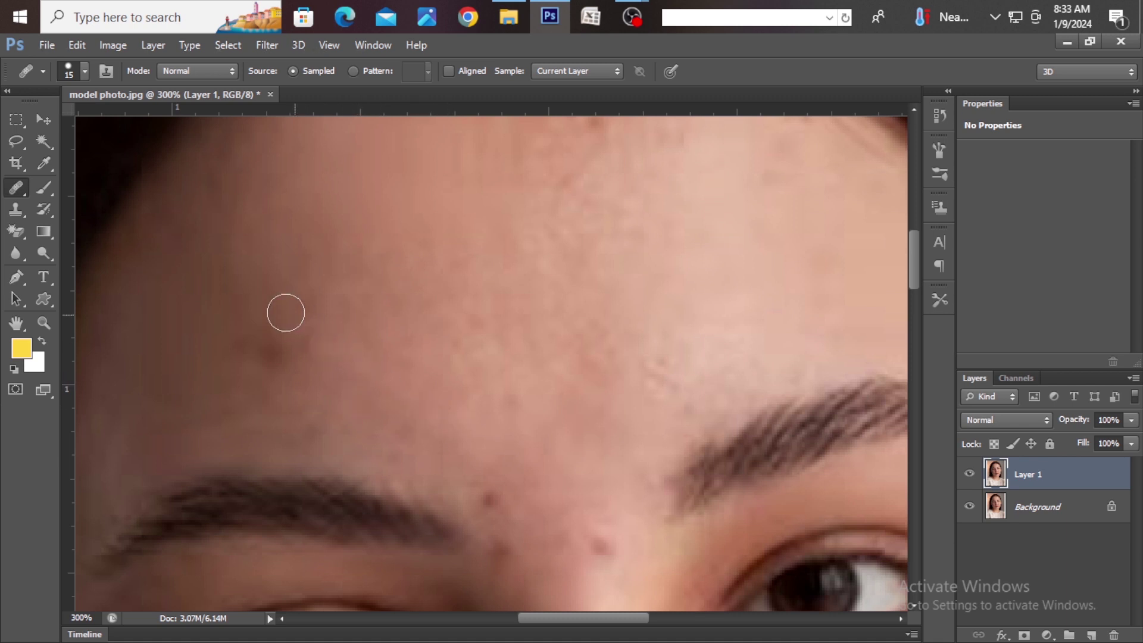
left_click(270, 352)
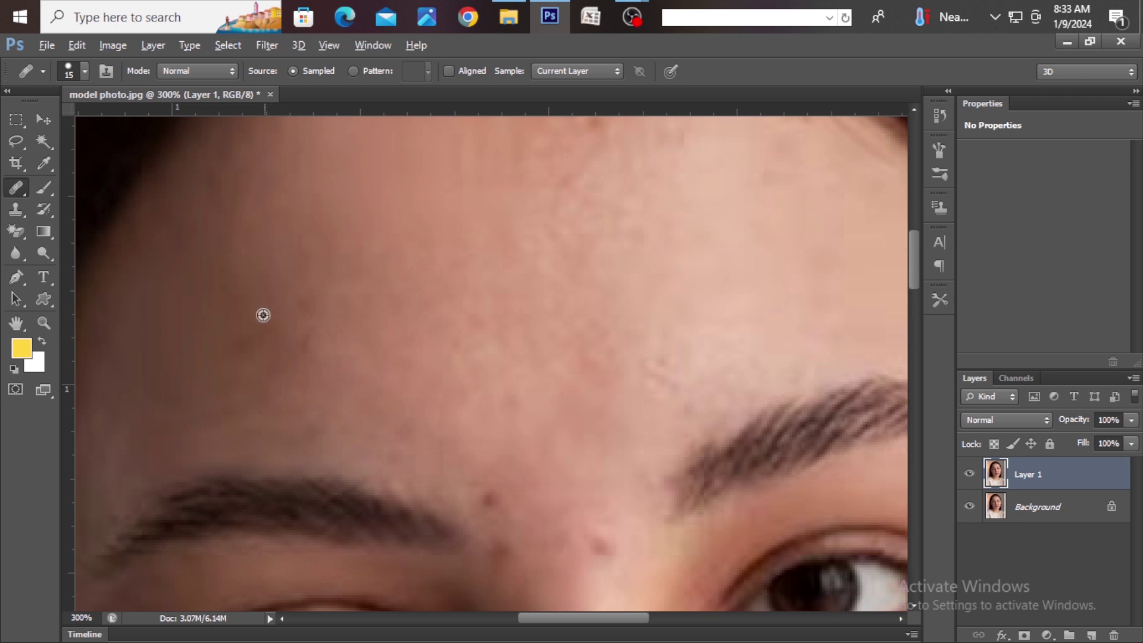
left_click(274, 315, "alt")
left_click(311, 304)
- Heal the spots between the eyebrows and at the top of the nose bridge
left_click(502, 501)
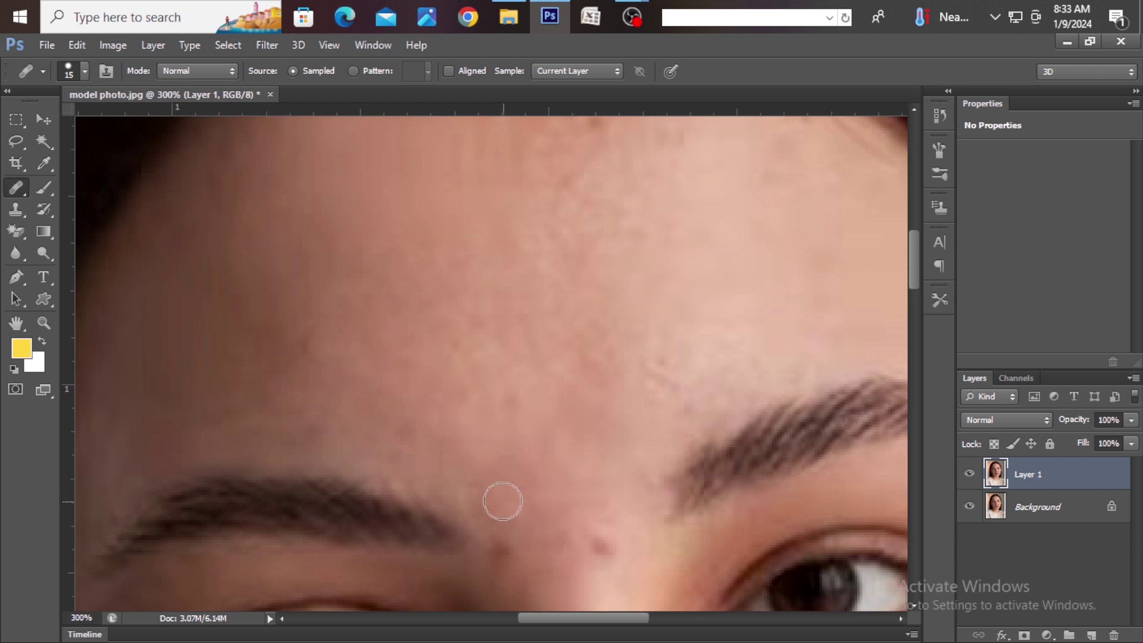
scroll(587, 447, "down", 2)
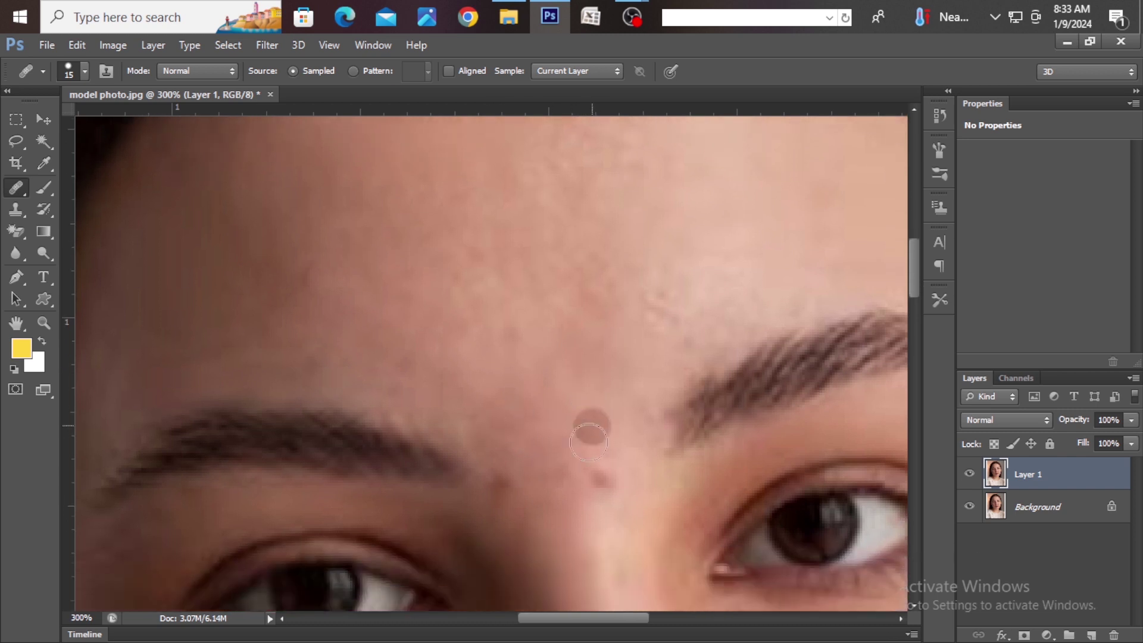
scroll(589, 441, "down", 6)
left_click(600, 280)
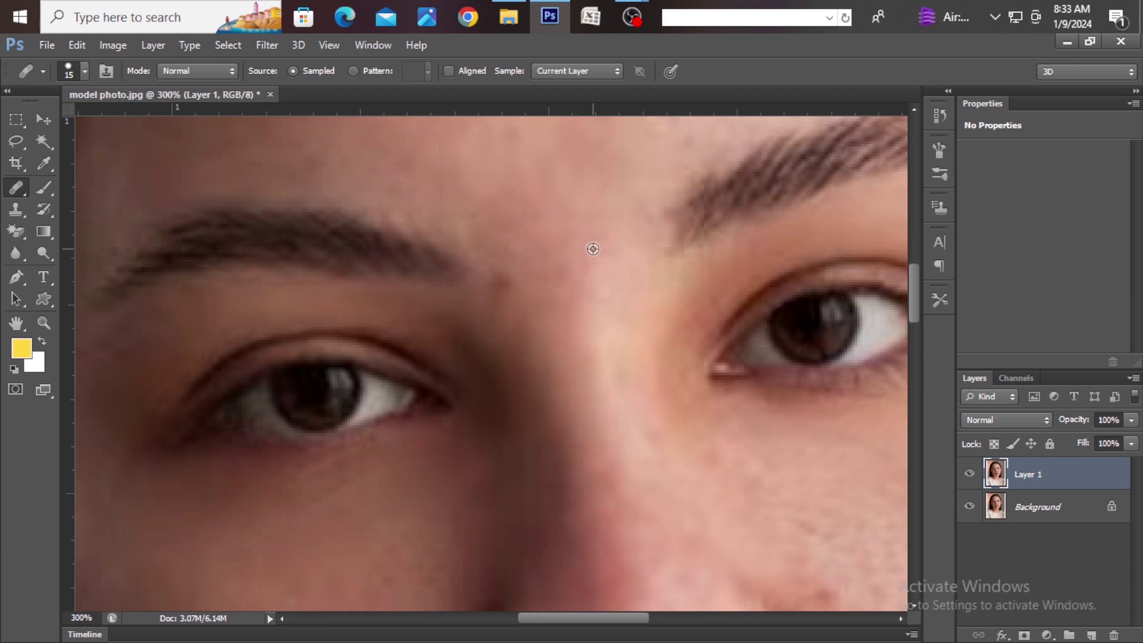
left_click(525, 289)
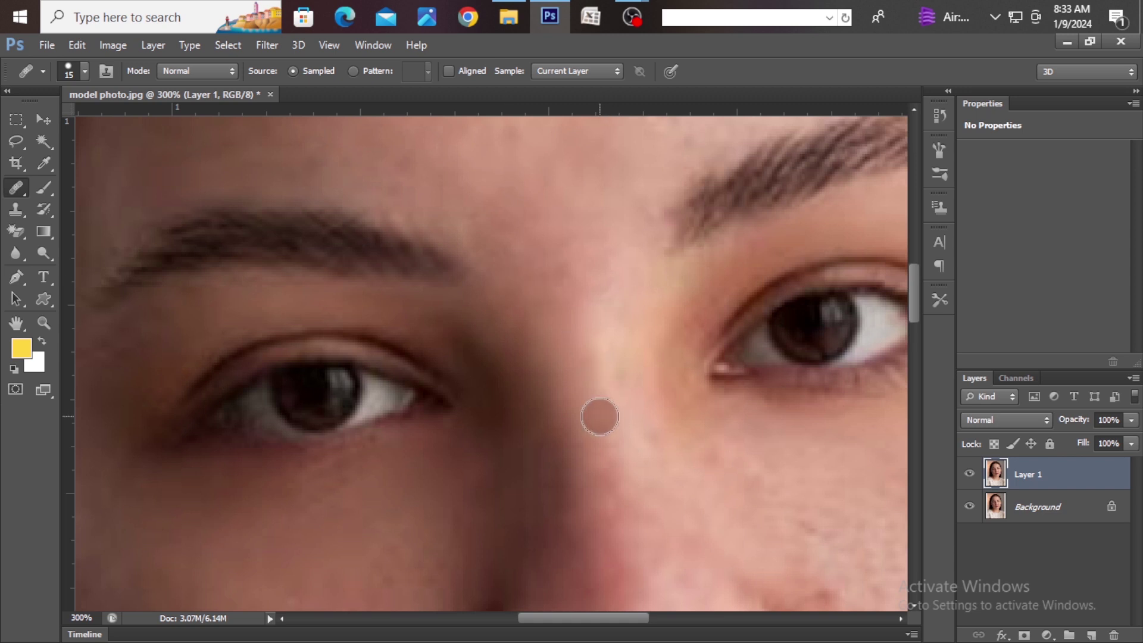
- Reduce the healing brush size to 9 and heal the spots on the upper middle forehead
scroll(627, 352, "down", 4)
scroll(625, 351, "up", 2)
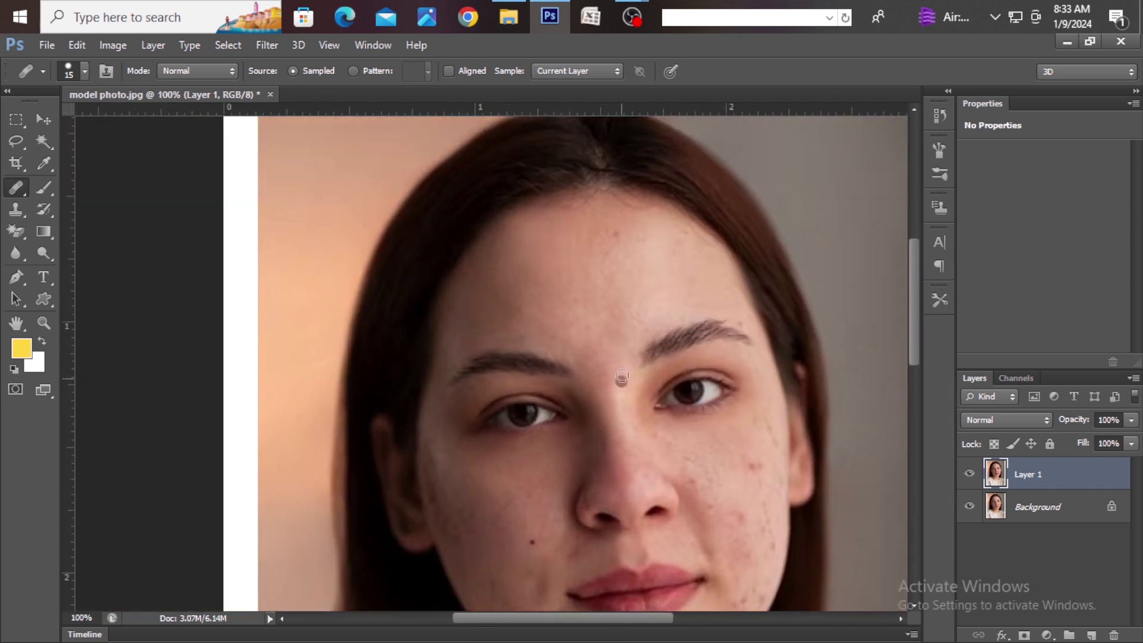
scroll(631, 302, "up", 3)
key("bracketleft")
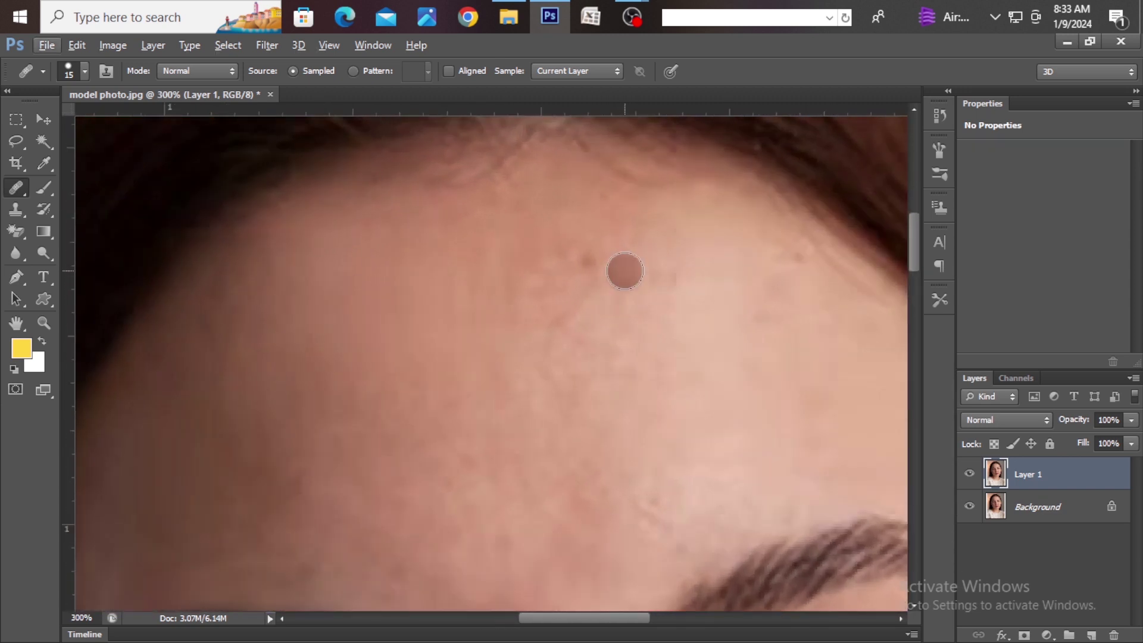
left_click(624, 270, "alt")
left_click(588, 260)
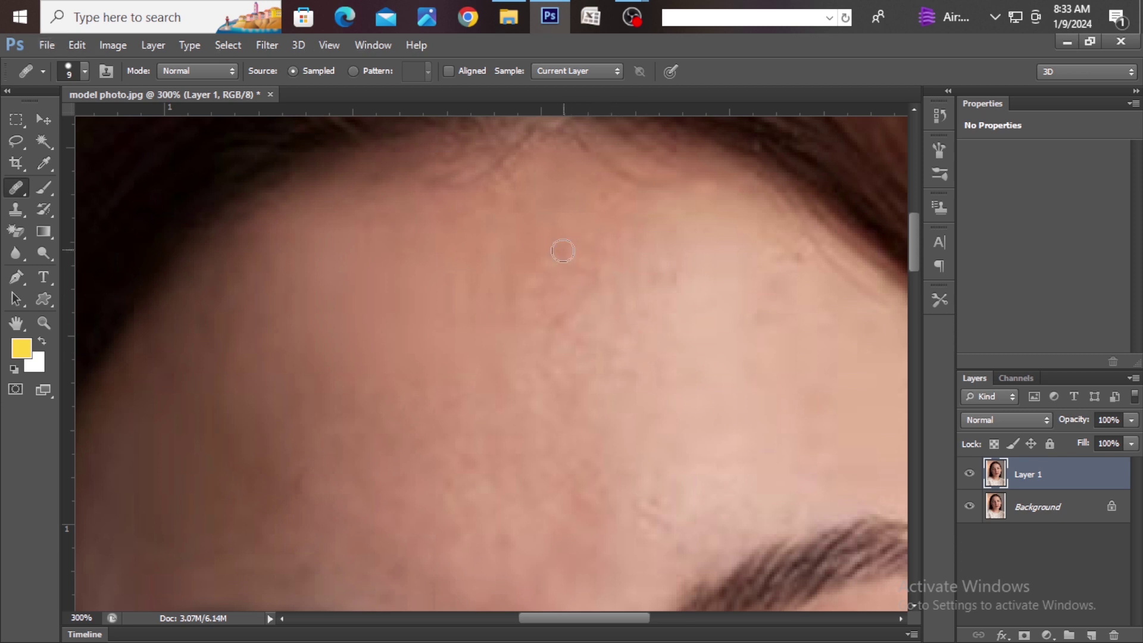
left_click(615, 308)
- Heal the blemishes on the right-hand side of the forehead, near the hairline and the eyebrow's outer end
scroll(628, 334, "down", 2)
scroll(724, 327, "down", 2)
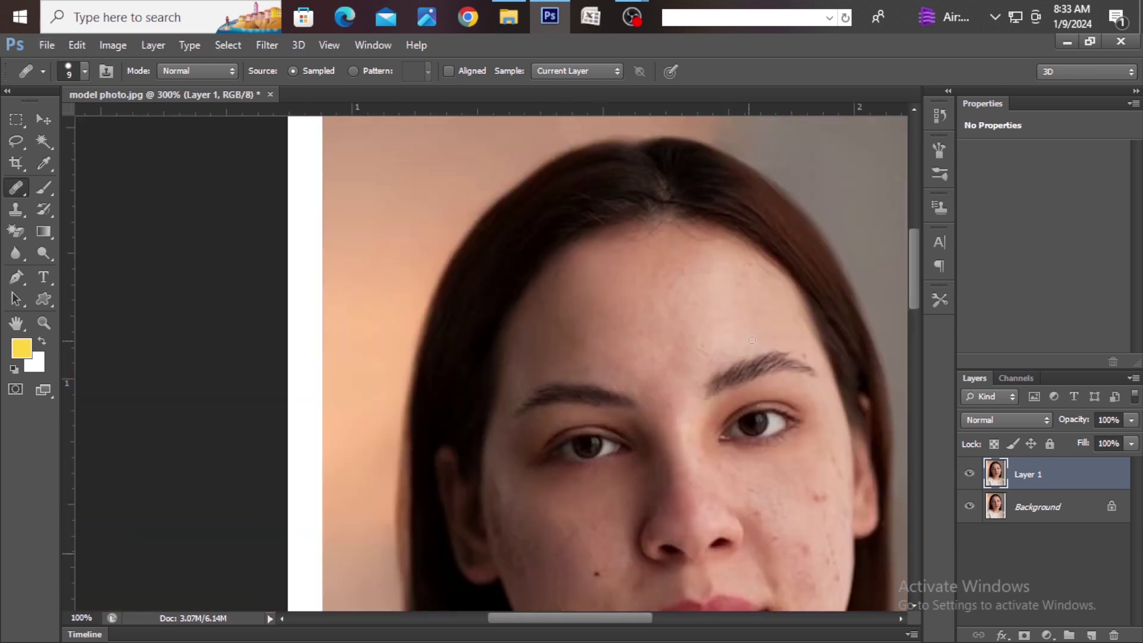
scroll(780, 302, "up", 2)
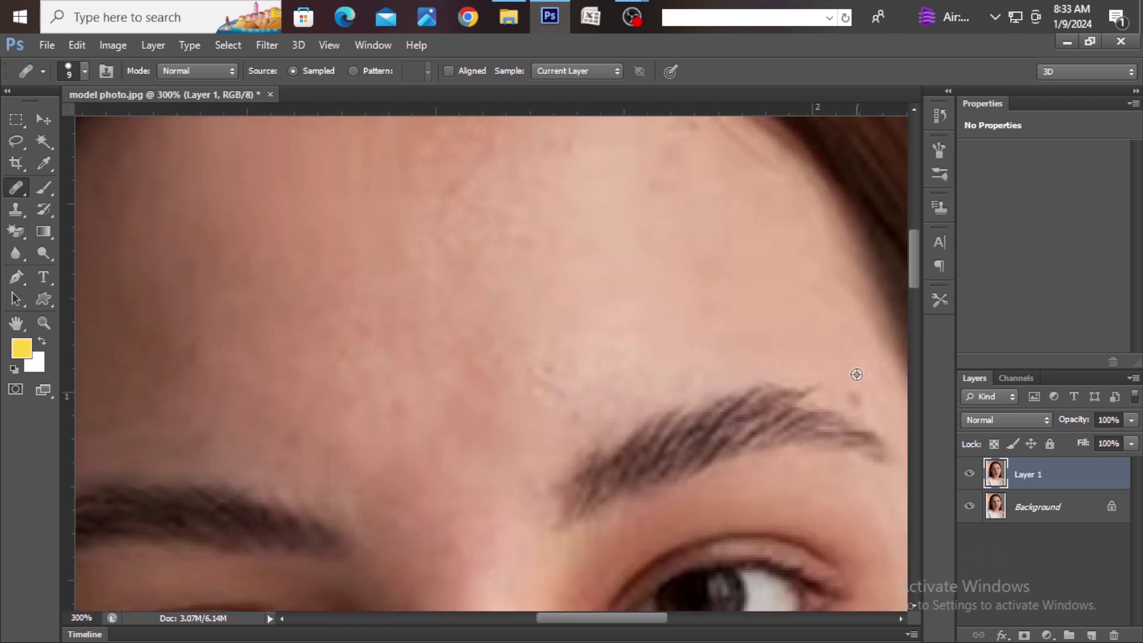
scroll(857, 386, "up", 3)
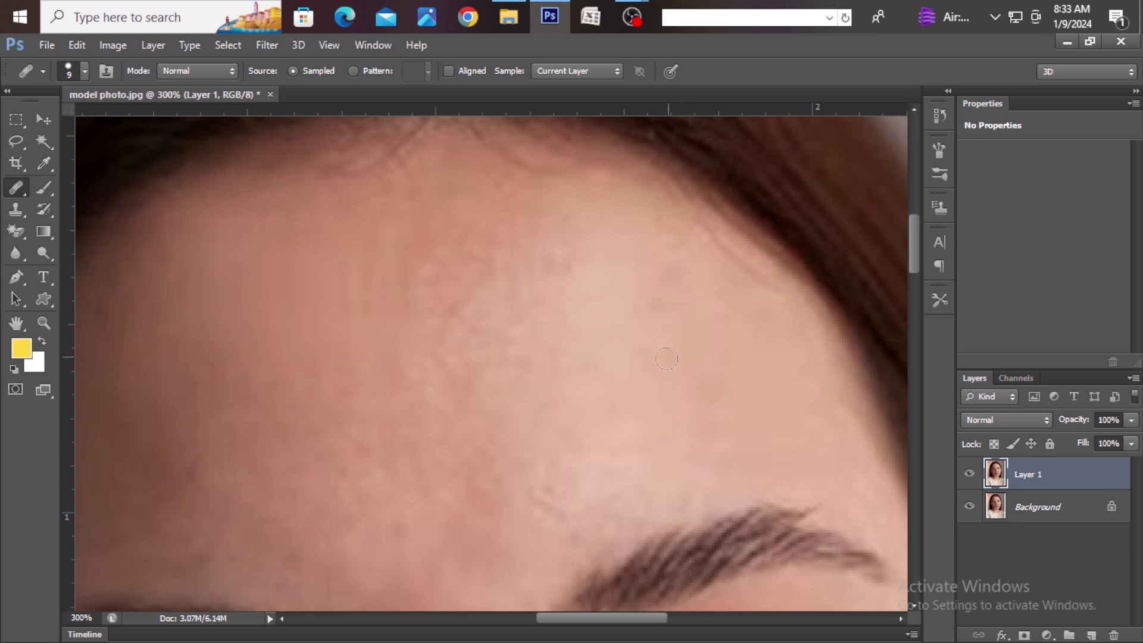
scroll(667, 358, "down", 2)
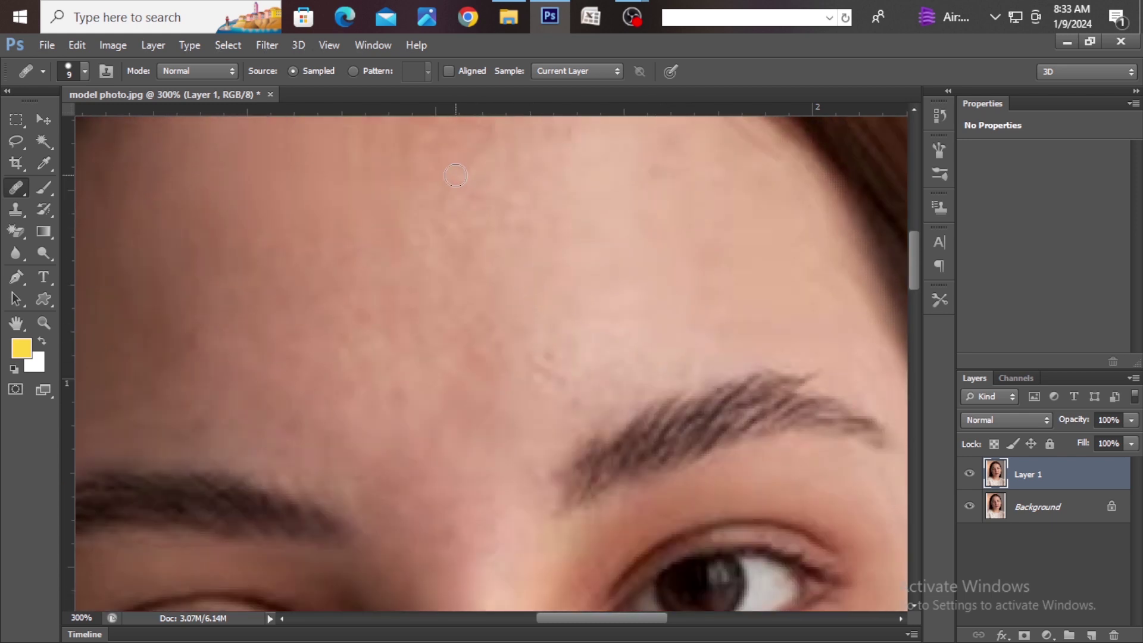
- Heal the spots on the right-hand cheek beside the nostril, sampling clean skin nearby
scroll(523, 325, "down", 3)
scroll(596, 370, "down", 3)
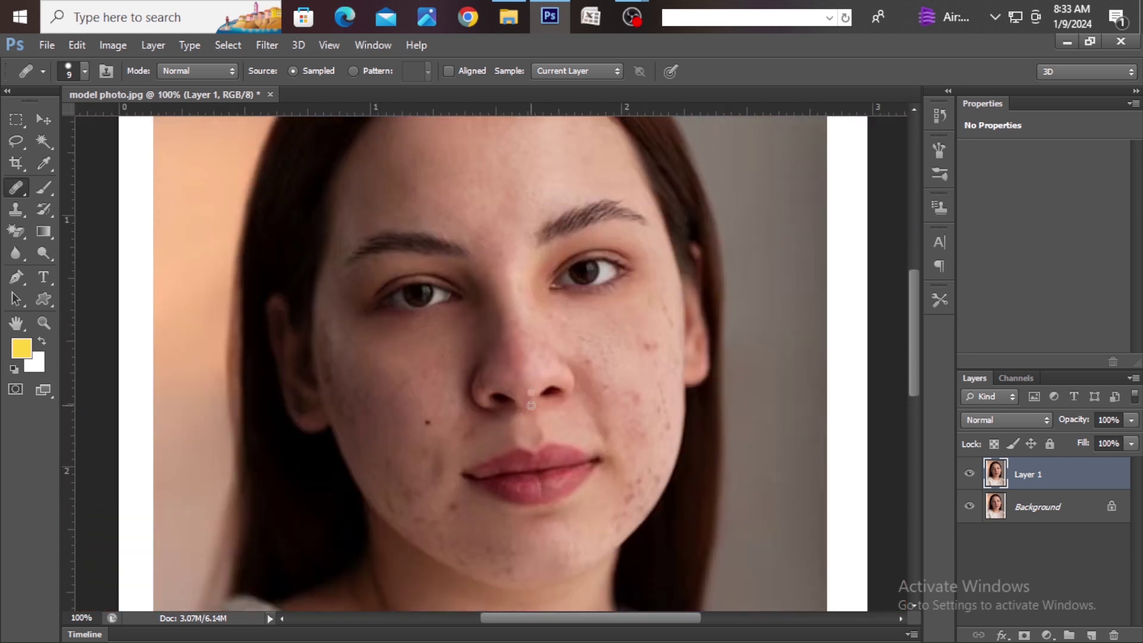
scroll(624, 380, "down", 2)
left_click(642, 244, "ctrl")
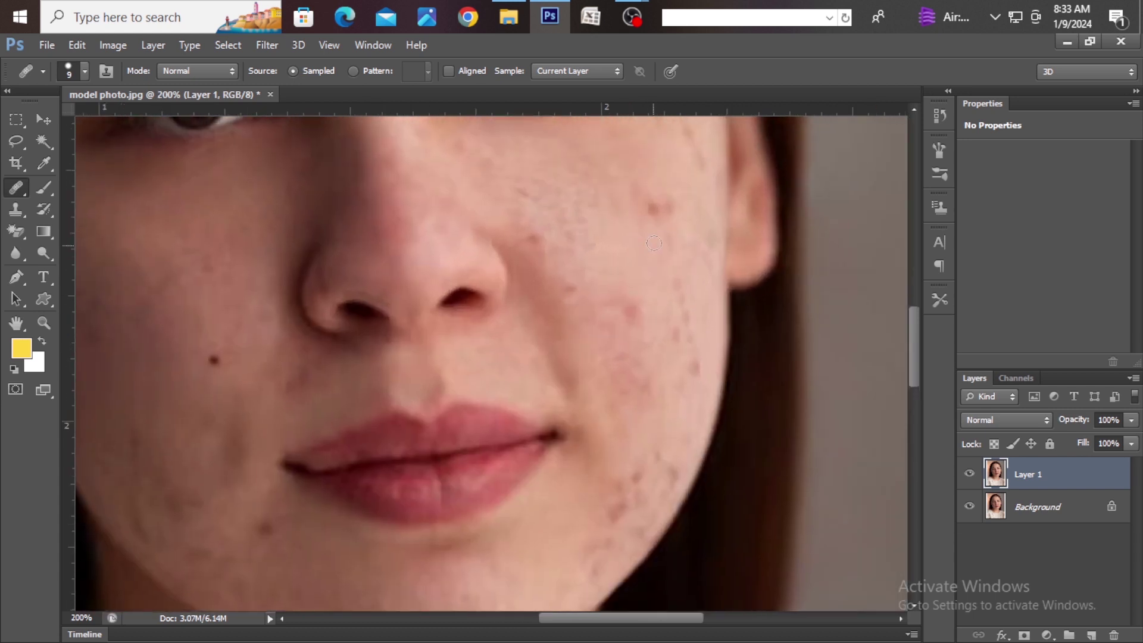
left_click(578, 249, "ctrl")
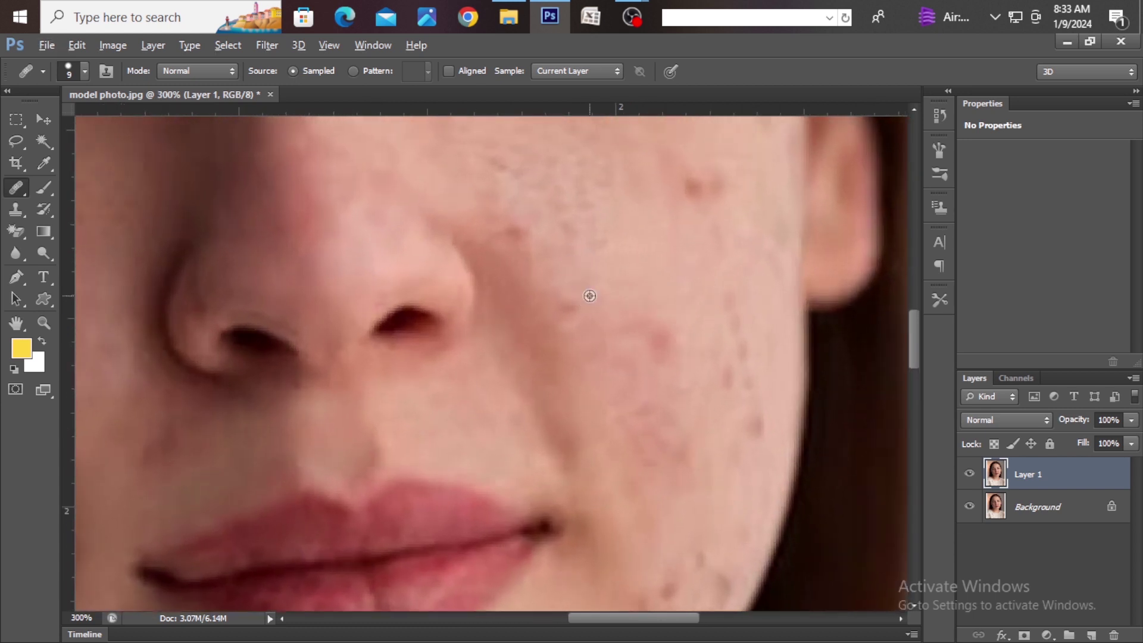
left_click(589, 296, "alt")
left_click(568, 231, "alt")
- Heal the small marks on the skin between the nose and the right-hand lower eyelid
scroll(515, 239, "up", 3)
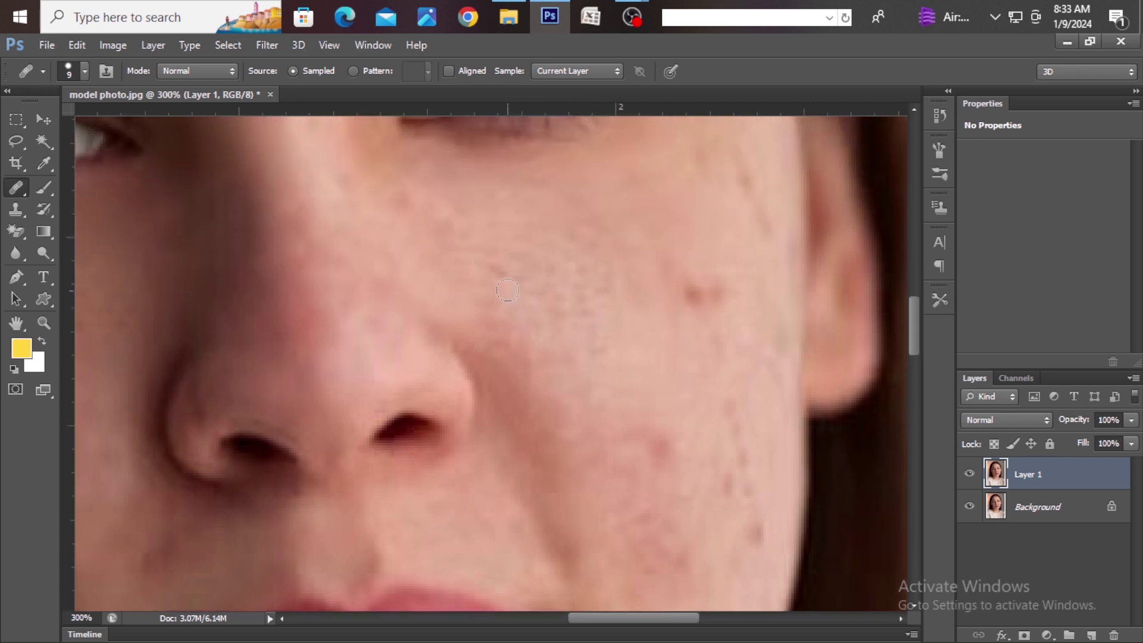
scroll(425, 304, "up", 2)
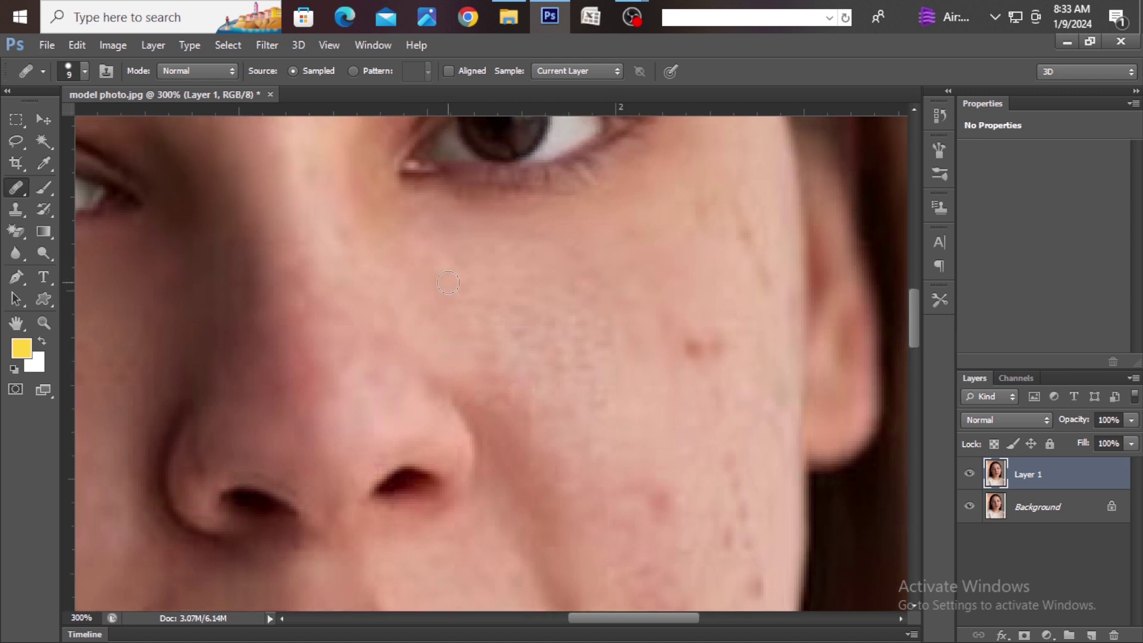
left_click(465, 324, "alt")
left_click(467, 289)
- Heal the marks on the outer right-hand cheek beside the ear and the red double spot on the cheek
scroll(750, 292, "up", 2)
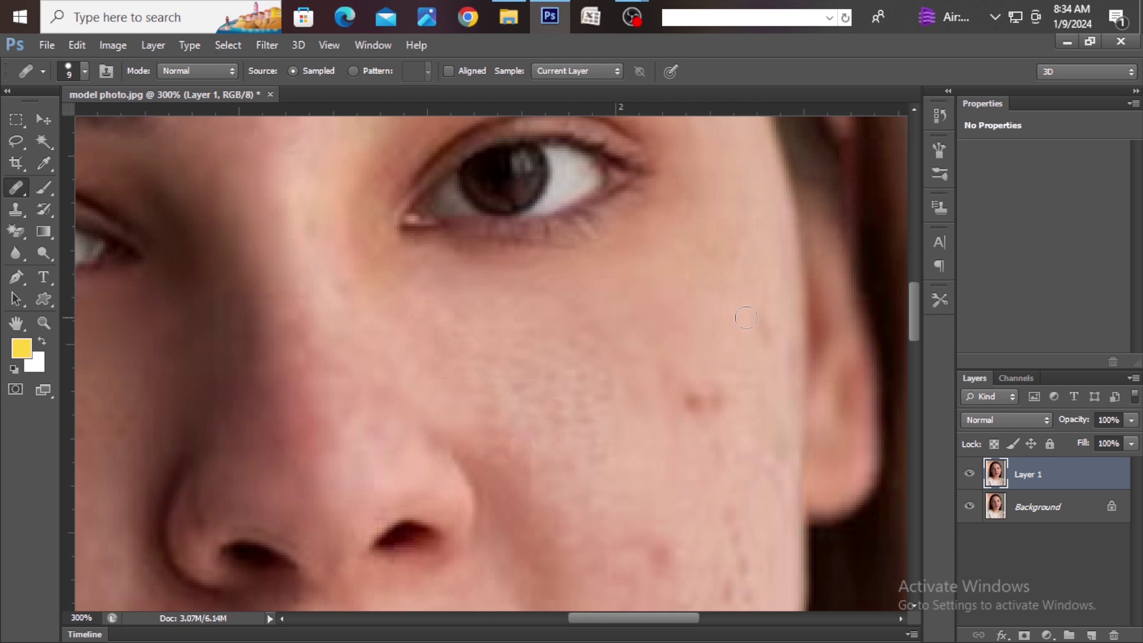
scroll(753, 381, "down", 2)
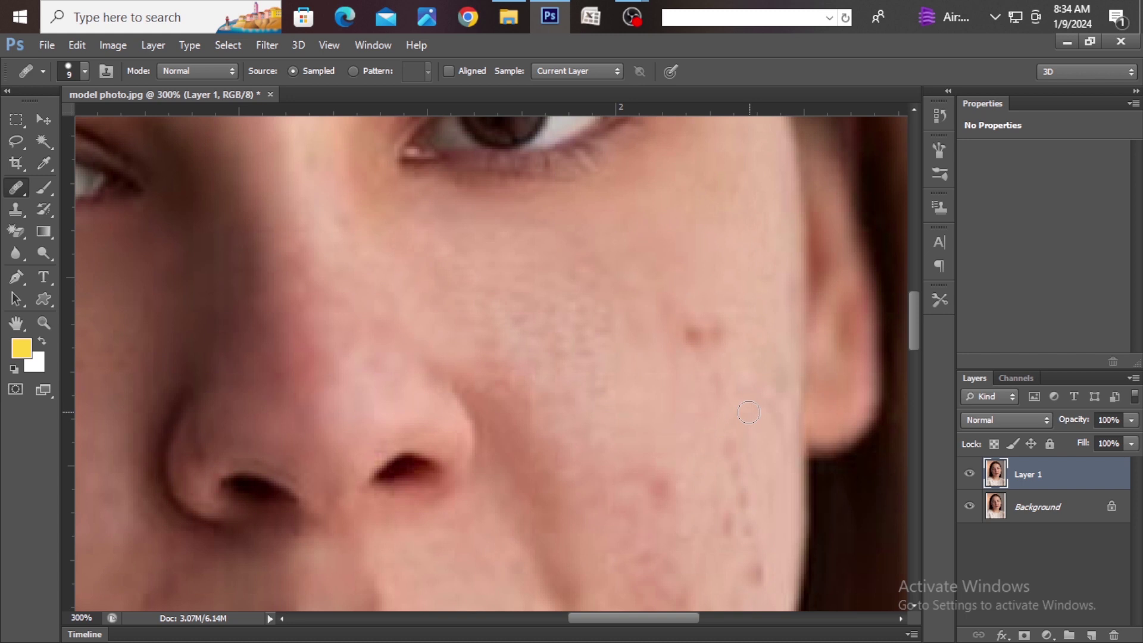
left_click(734, 355, "alt")
left_click(700, 337)
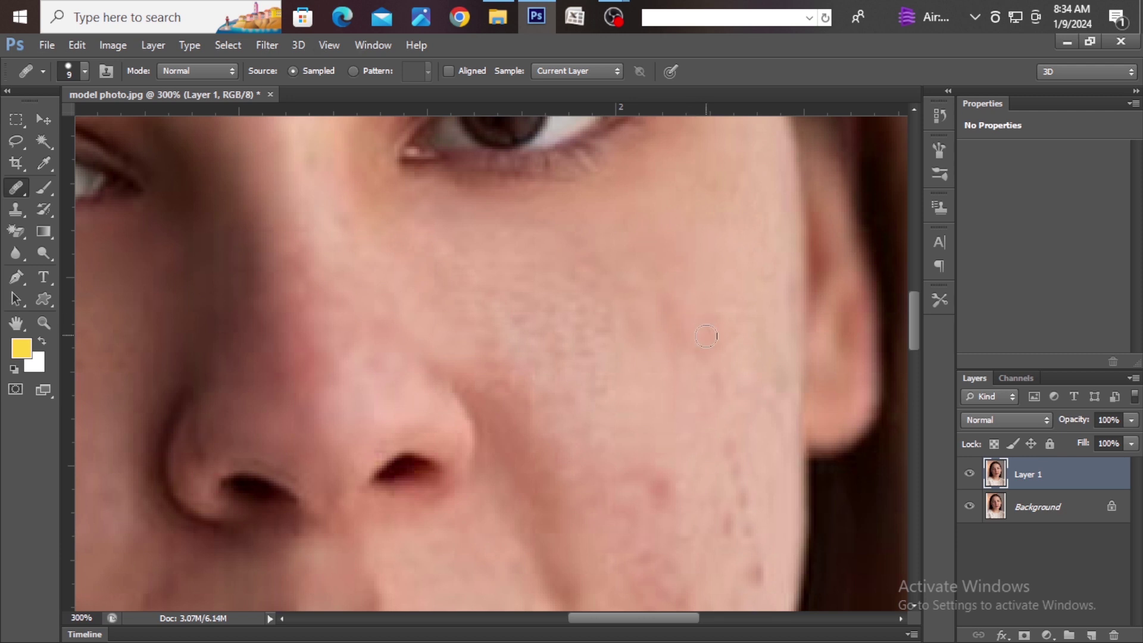
- Heal the row of dark spots along the outer right-hand cheek below the earlobe and the reddish spot beside it
scroll(714, 357, "down", 2)
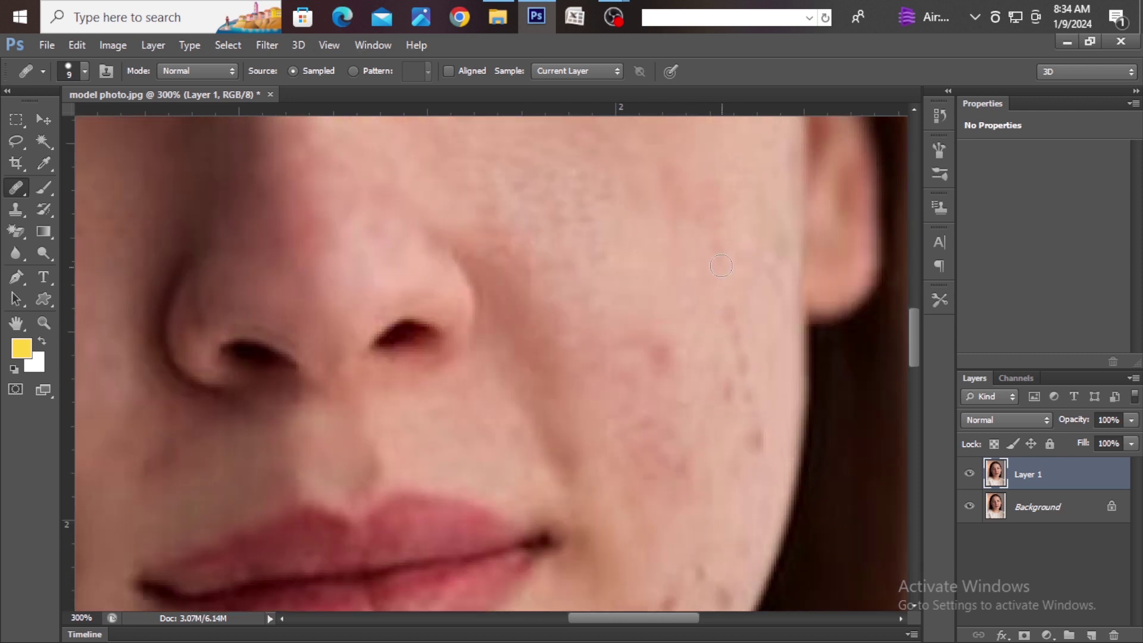
scroll(725, 277, "down", 1)
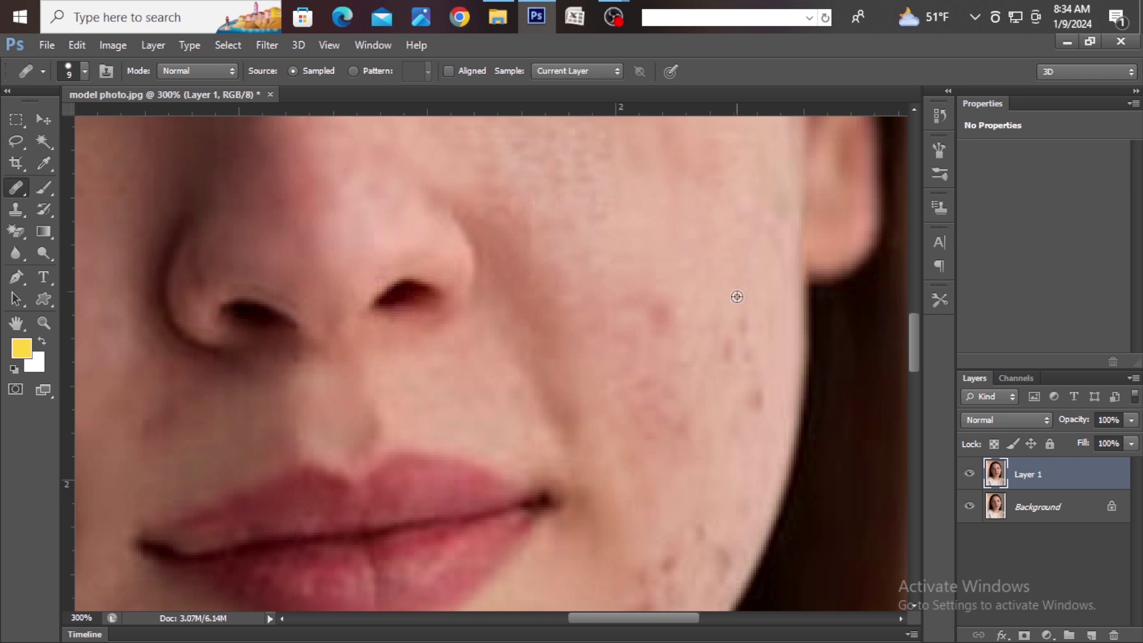
left_click(754, 360, "alt")
left_click(756, 392)
left_click(731, 384, "alt")
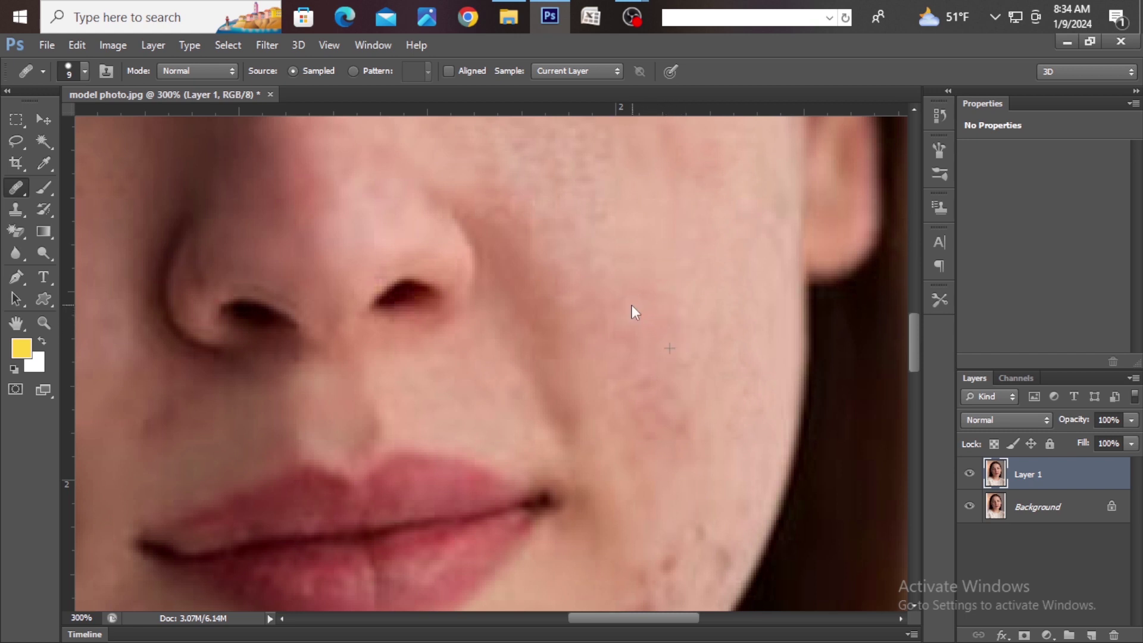
- Heal the reddish patch on the right-hand cheek above the mouth corner with a size 20 brush
scroll(680, 421, "down", 3)
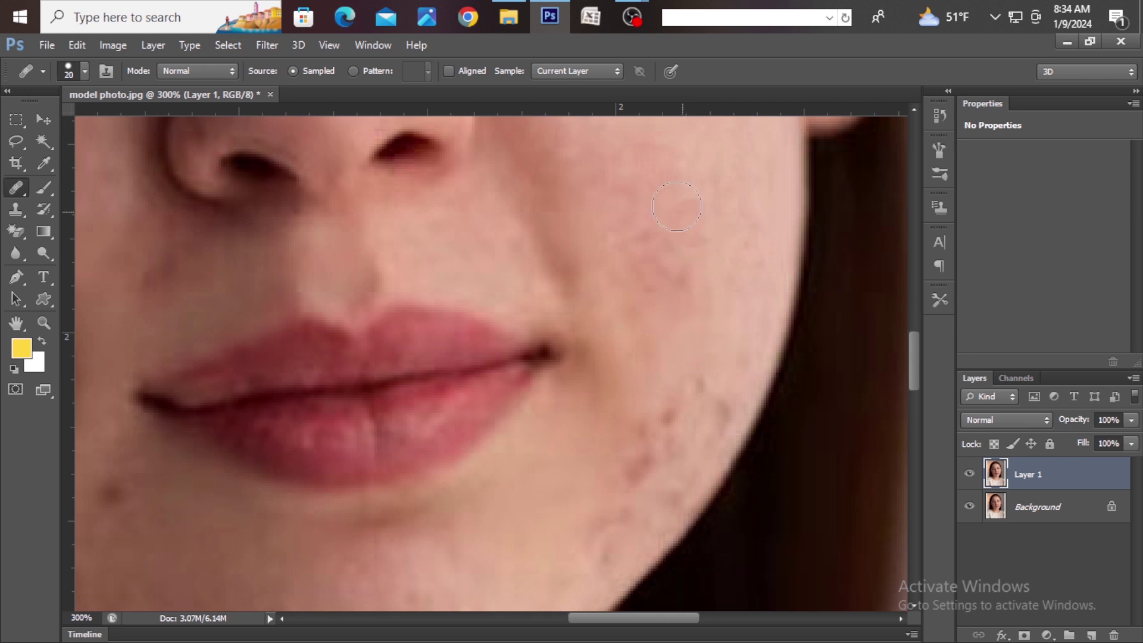
left_click(669, 340, "alt")
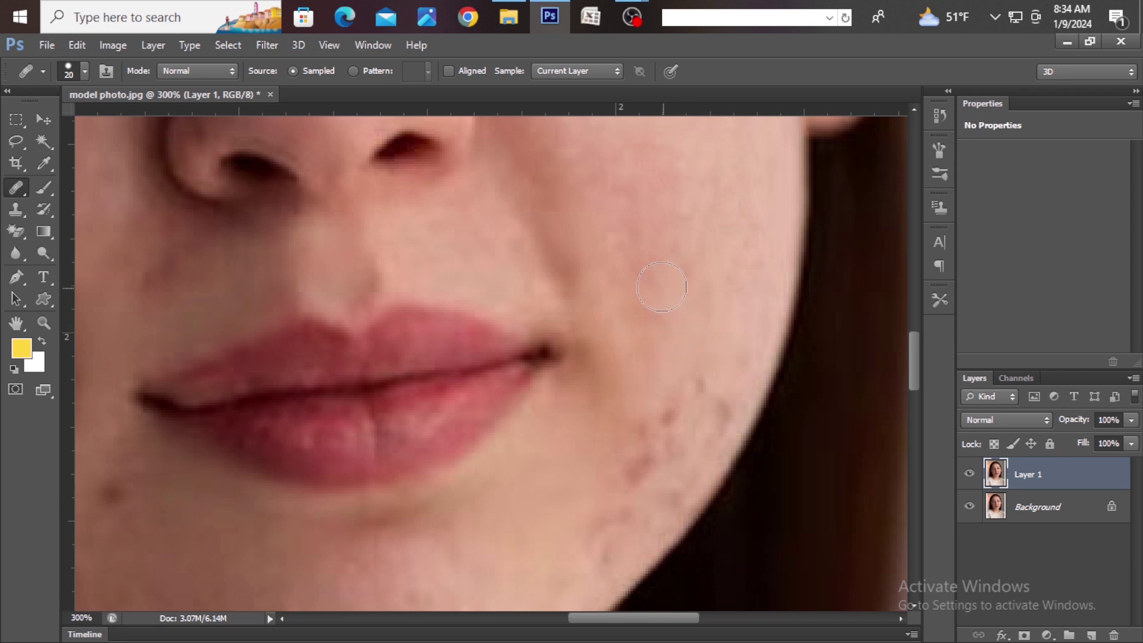
scroll(694, 349, "up", 1)
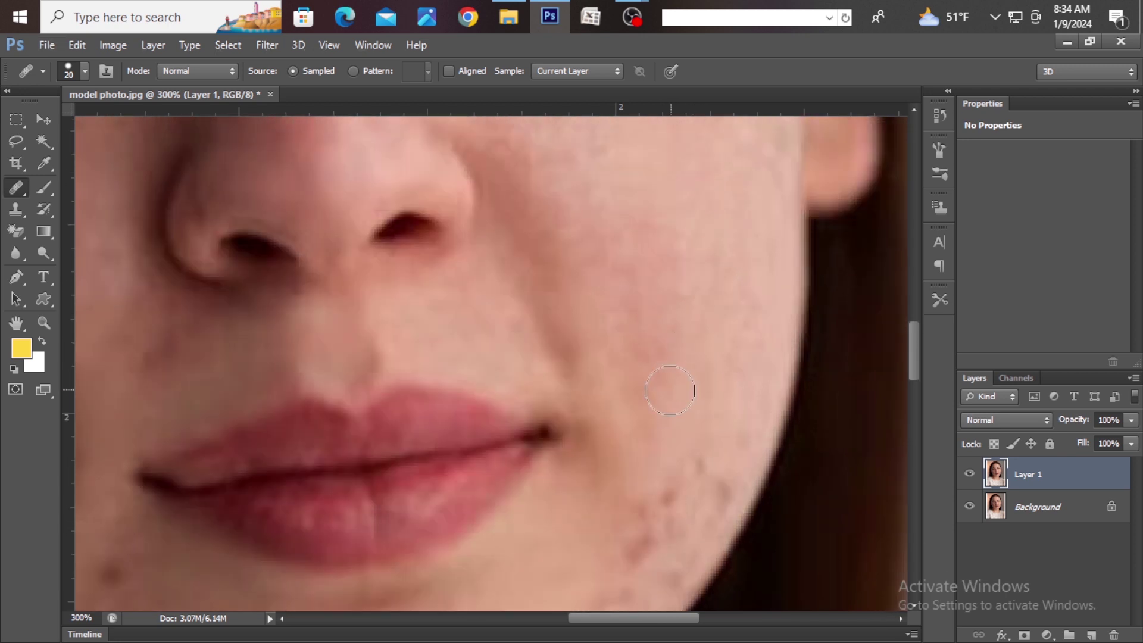
- Reduce the brush size to 10 and heal the dark and red spots on the lower right-hand cheek beside the mouth
scroll(667, 363, "down", 4)
scroll(644, 379, "down", 1)
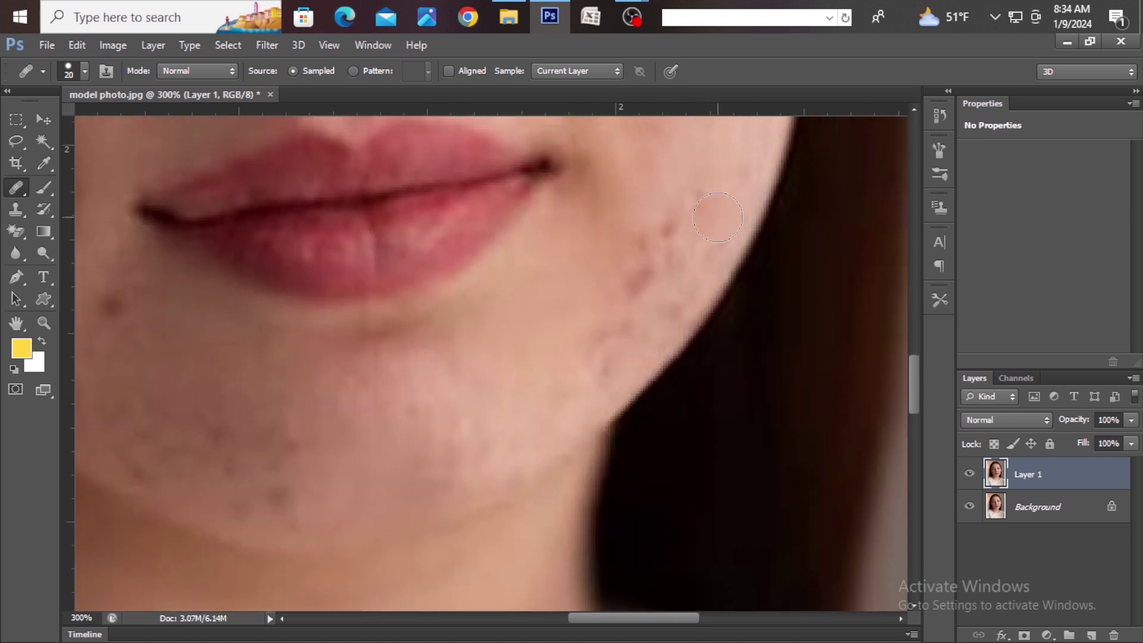
key("bracketleft")
key("bracketleft")
left_click(709, 192)
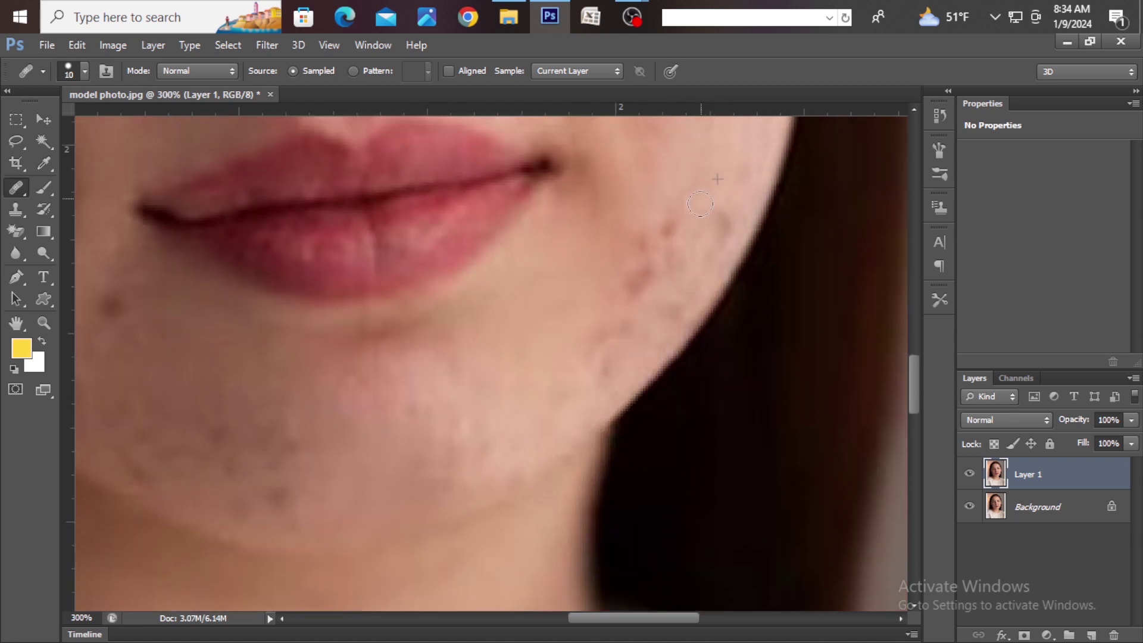
left_click(729, 196, "alt")
left_click(721, 234)
left_click(662, 235)
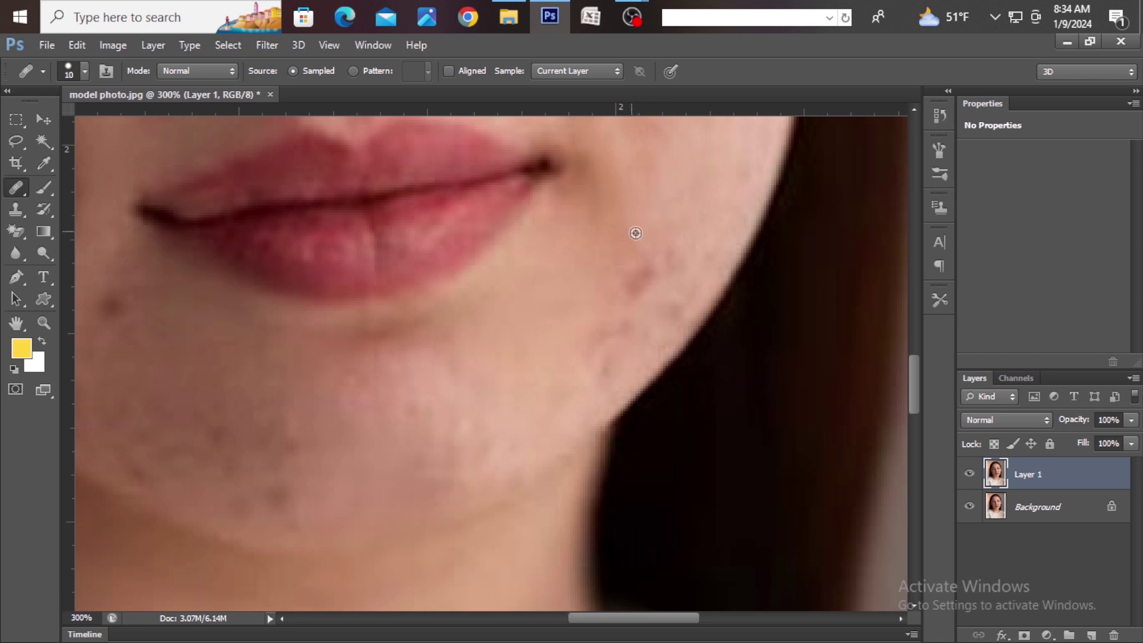
left_click(637, 279)
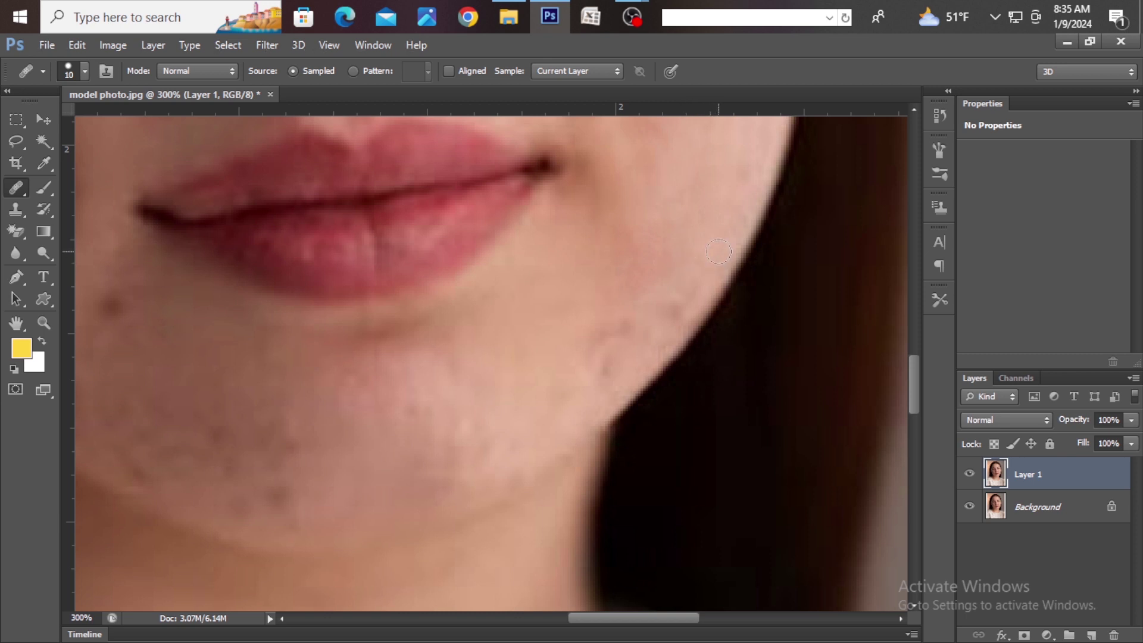
- Heal the faint spots along the right-hand jawline, sampling clean skin beside them
left_click(698, 262, "alt")
scroll(575, 323, "down", 3)
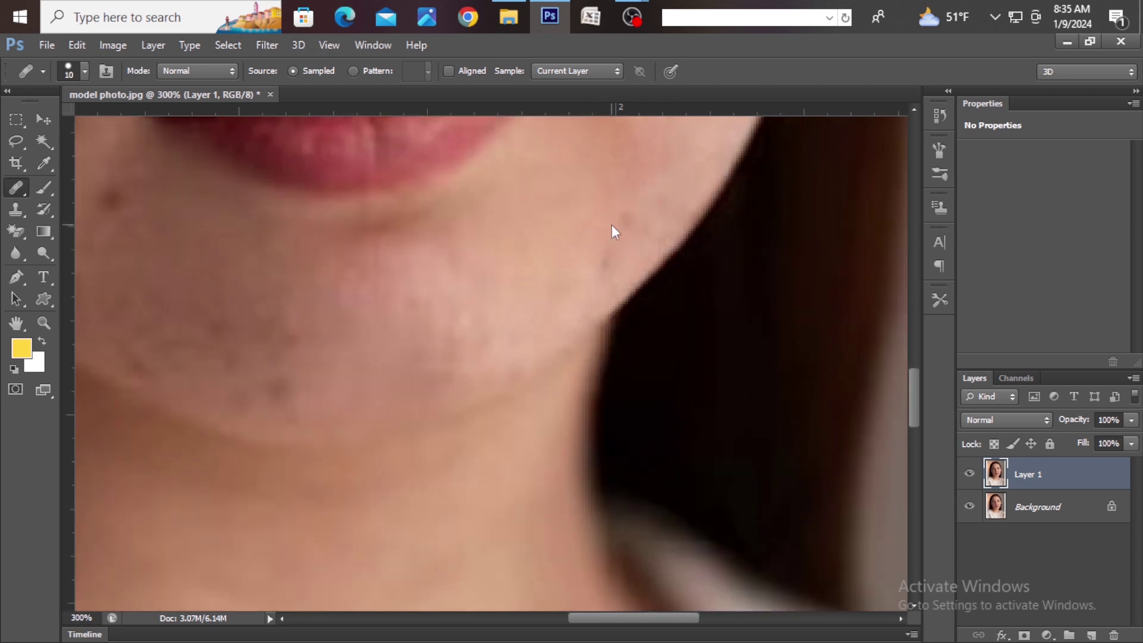
left_click(584, 215, "alt")
scroll(584, 306, "down", 2)
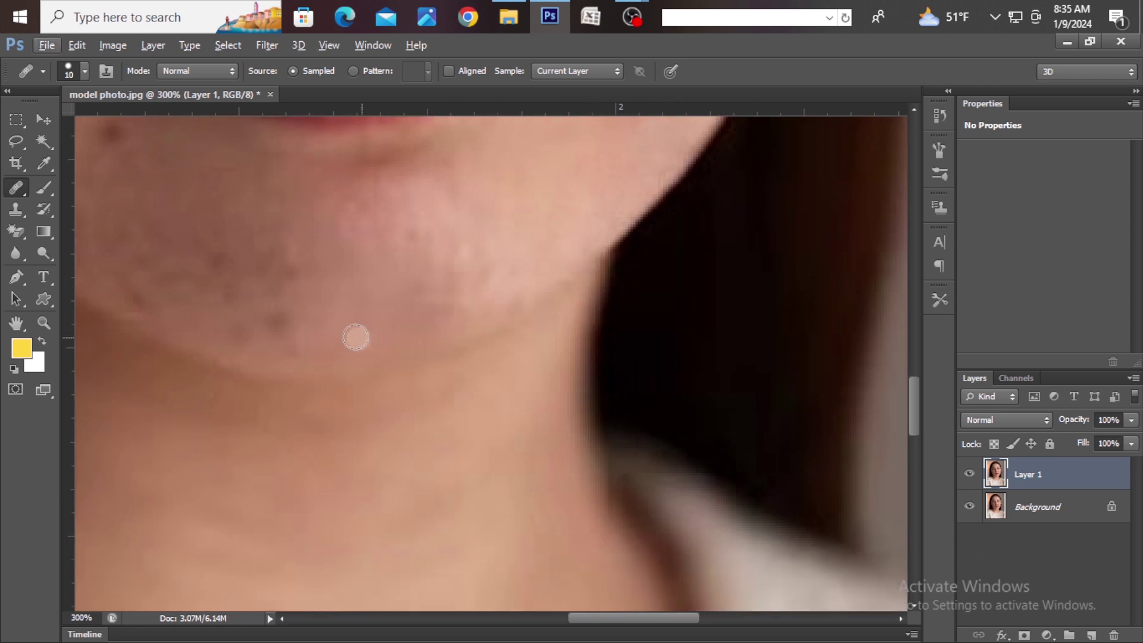
- Heal the cluster of dark spots on the shaded side of the chin, sampling clean skin next to each spot
scroll(315, 321, "up", 3)
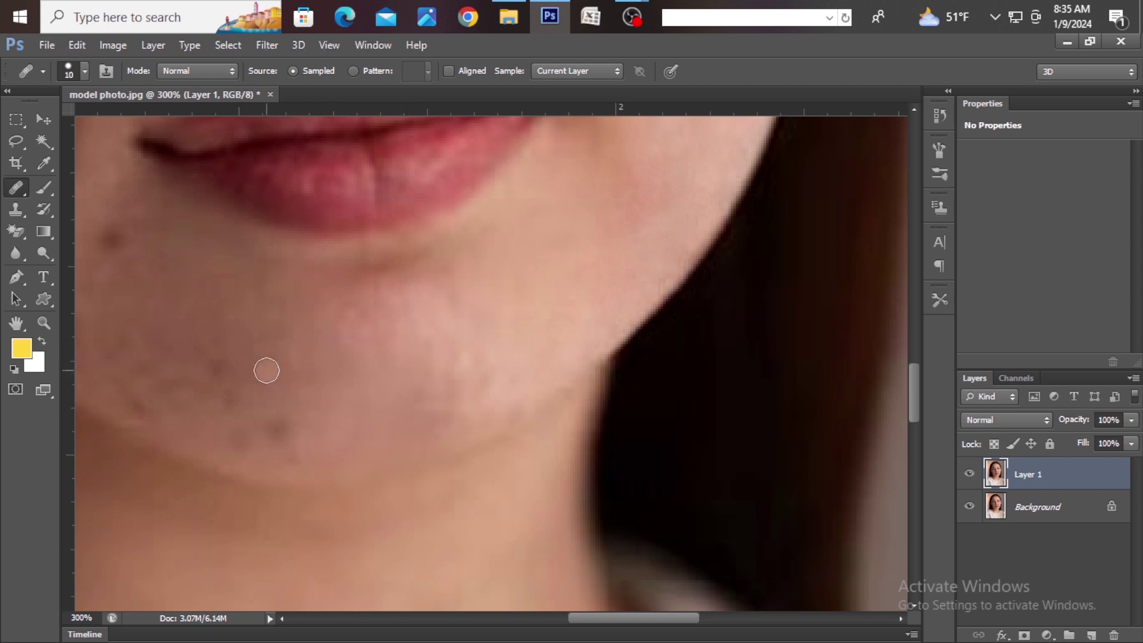
left_click(296, 409, "alt")
left_click(278, 429)
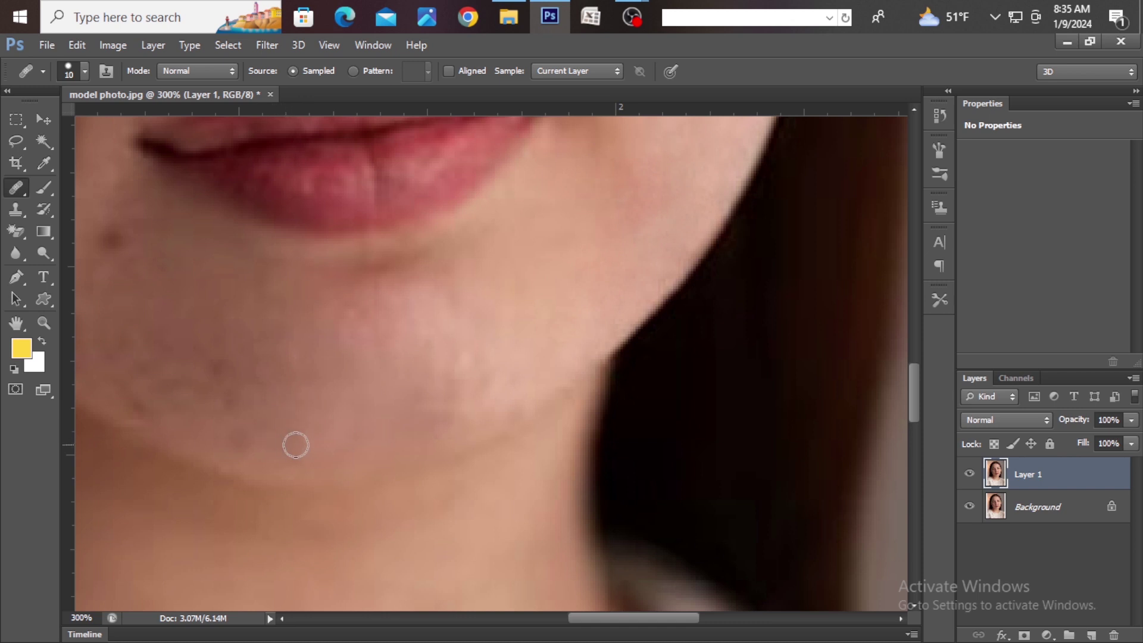
left_click(263, 420, "alt")
left_click(251, 437)
left_click(236, 421, "alt")
left_click(220, 375)
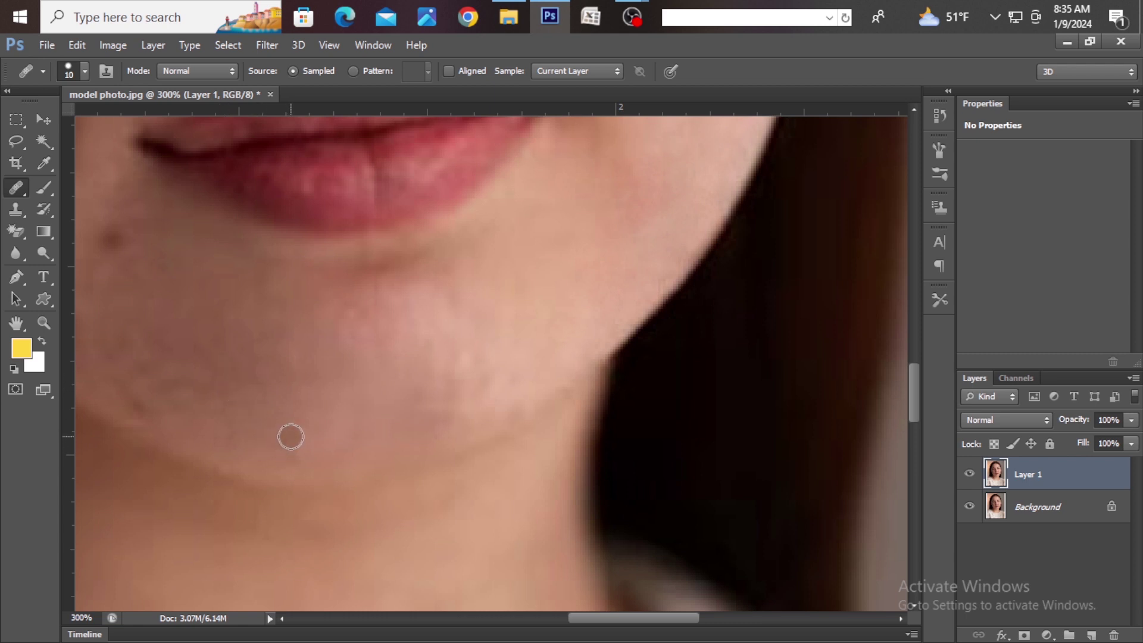
- Heal the dark mole below the left-hand mouth corner and the small marks along the left-hand jaw
key("space")
left_click_drag(281, 408, 528, 495)
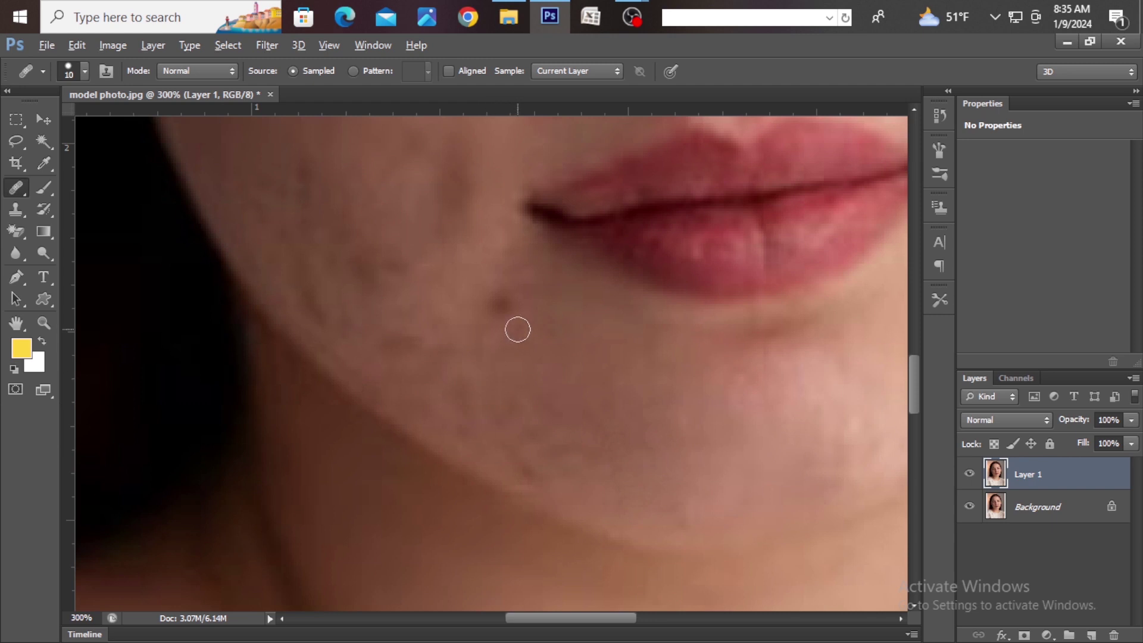
left_click(504, 303)
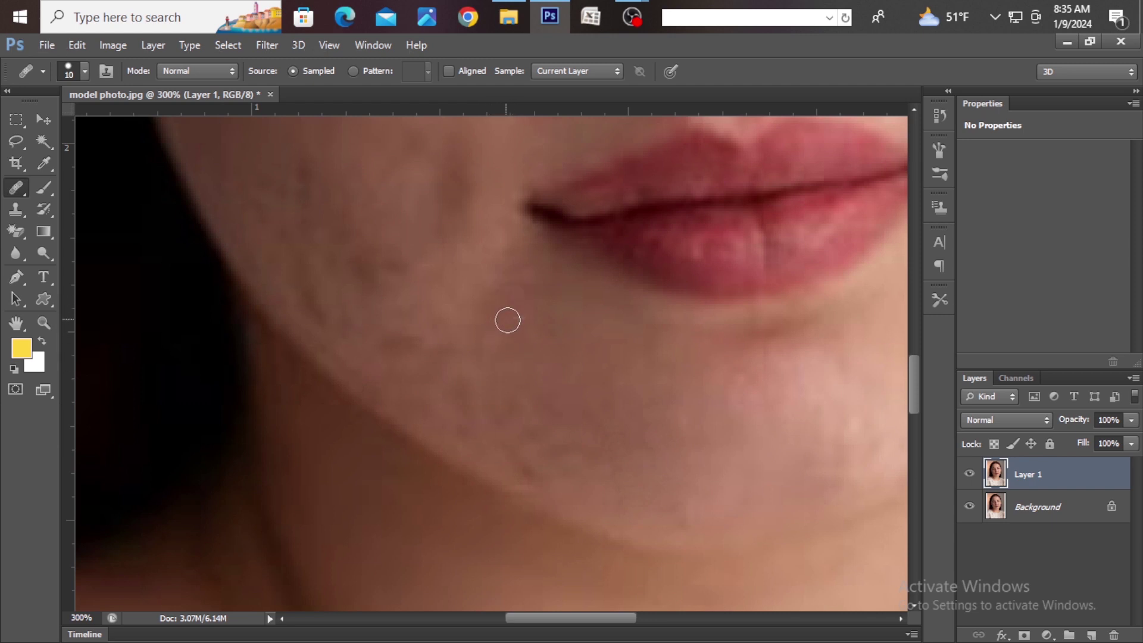
scroll(518, 351, "down", 1)
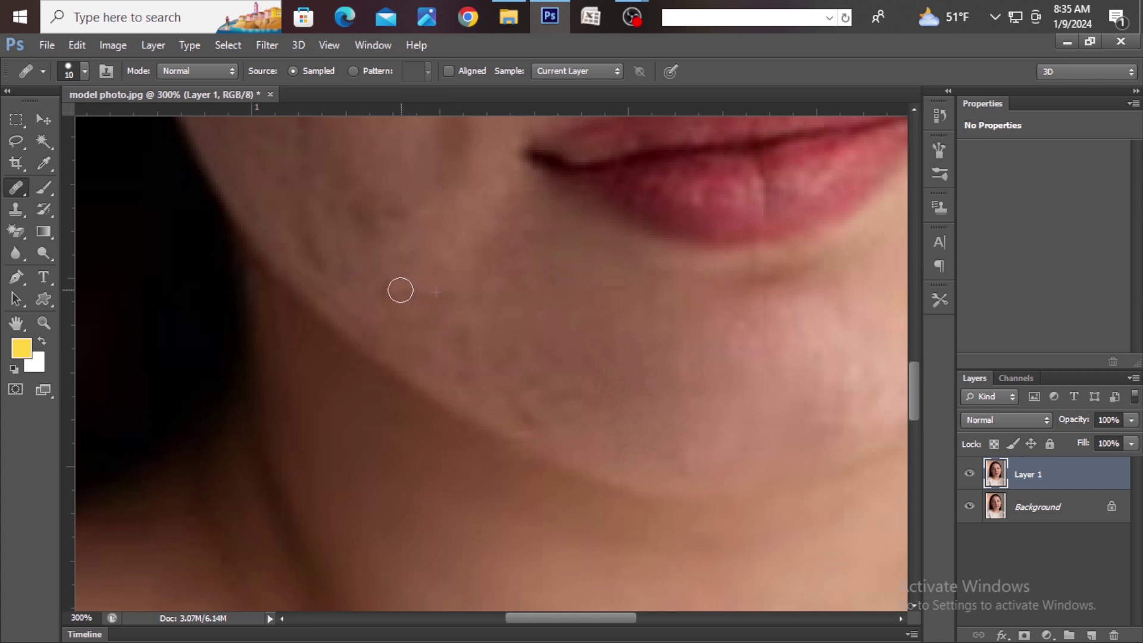
left_click(425, 304)
scroll(573, 379, "down", 1)
scroll(574, 379, "down", 2)
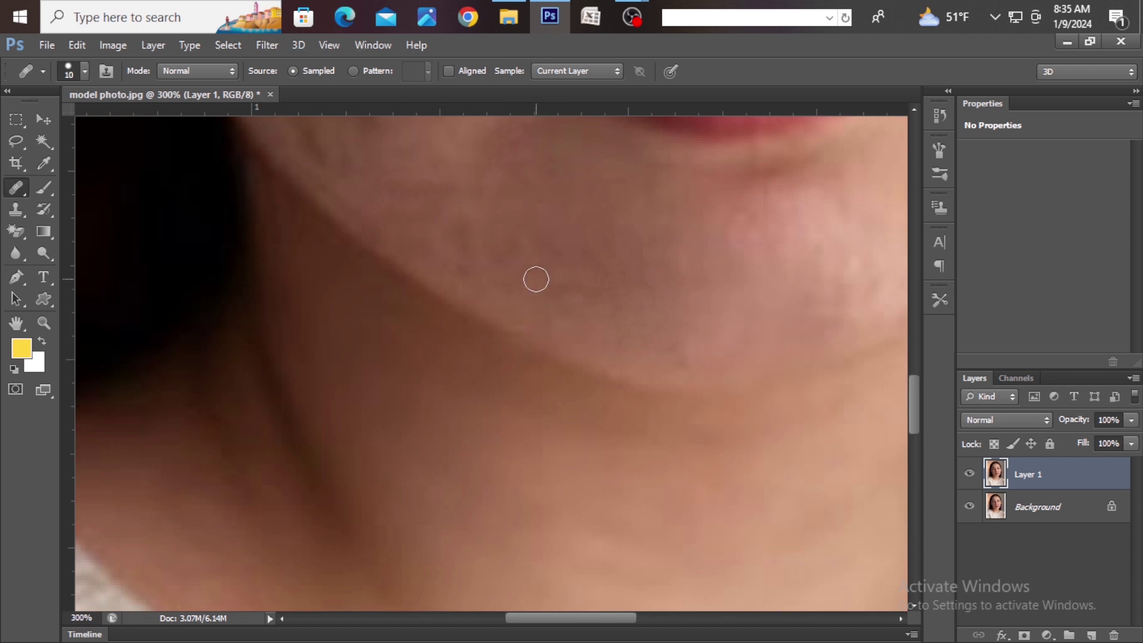
left_click_drag(499, 263, 515, 261)
- Heal the dark mole on the left-hand cheek and the reddish spots between it and the nose
scroll(484, 293, "up", 8)
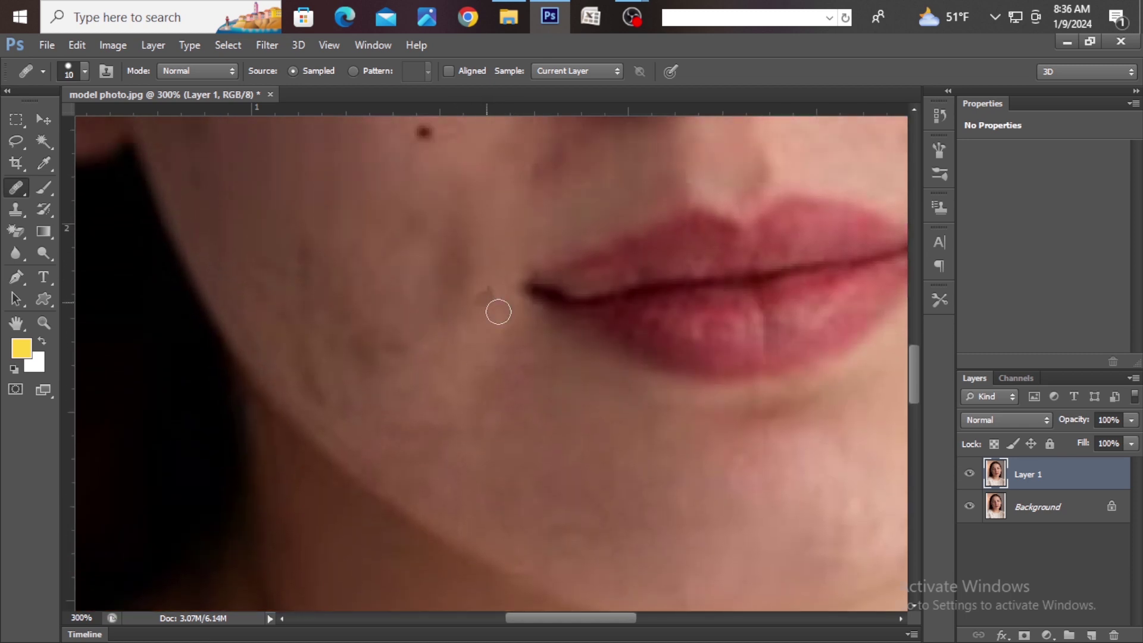
scroll(455, 349, "up", 3)
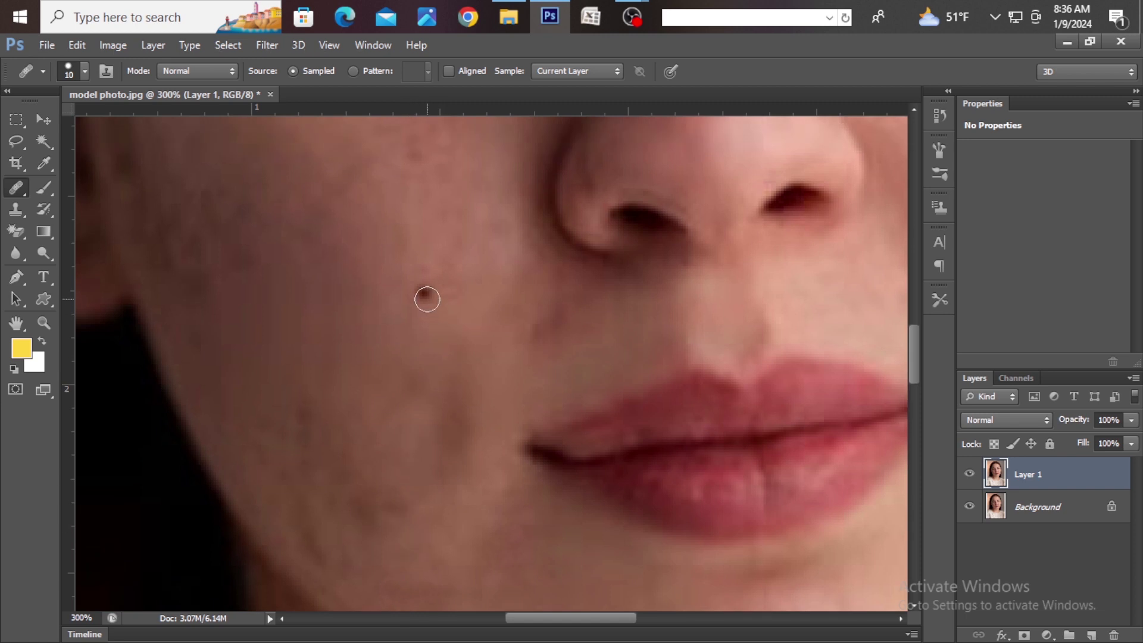
left_click_drag(426, 296, 422, 293)
scroll(453, 310, "up", 4)
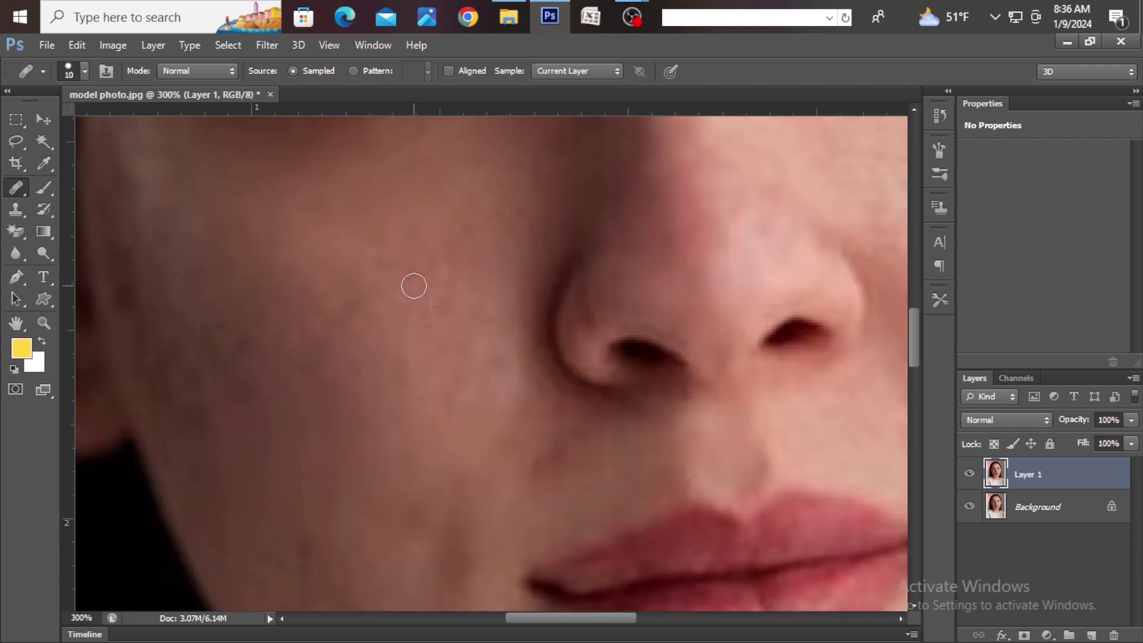
scroll(462, 302, "up", 2)
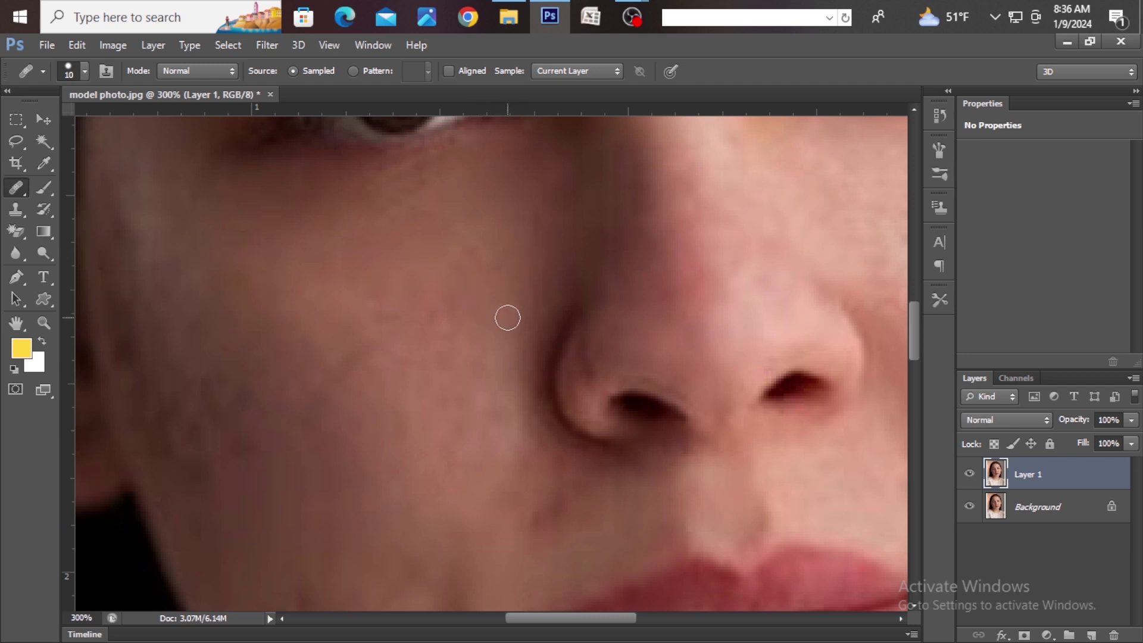
left_click(476, 323)
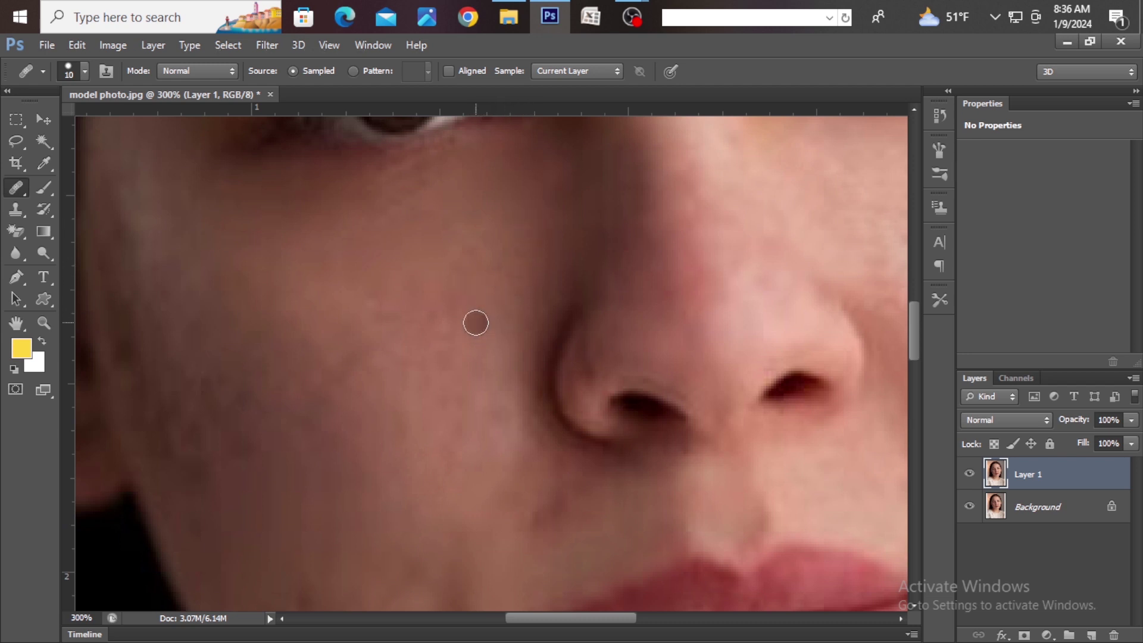
- Heal the dark marks on the outer left-hand cheek beside the ear, sampling the surrounding skin
scroll(462, 373, "down", 5)
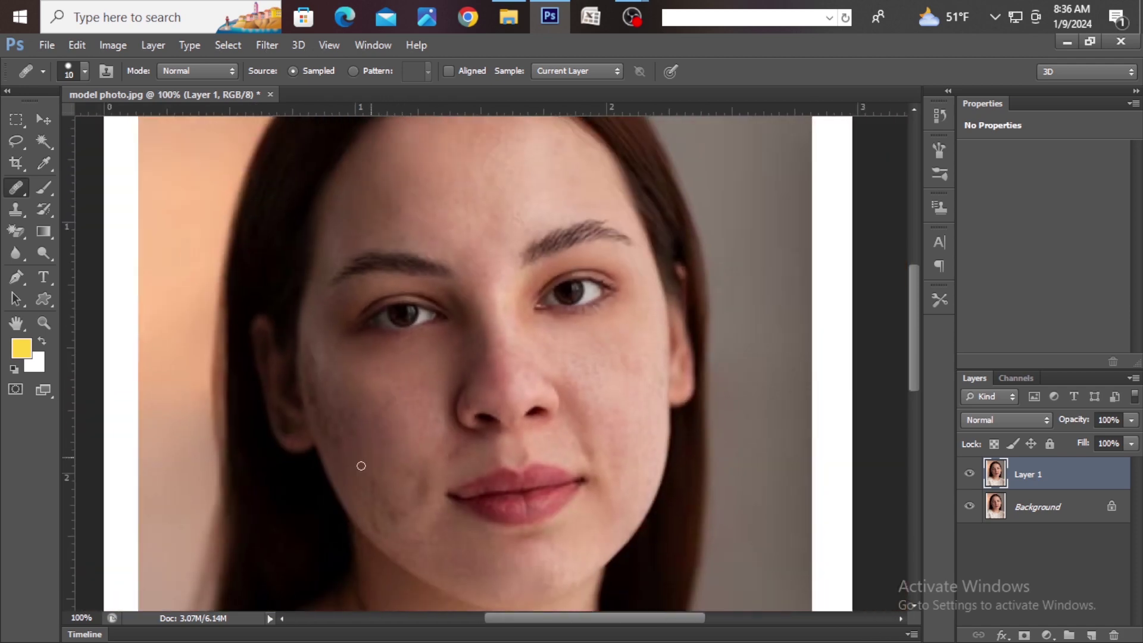
scroll(329, 469, "up", 3)
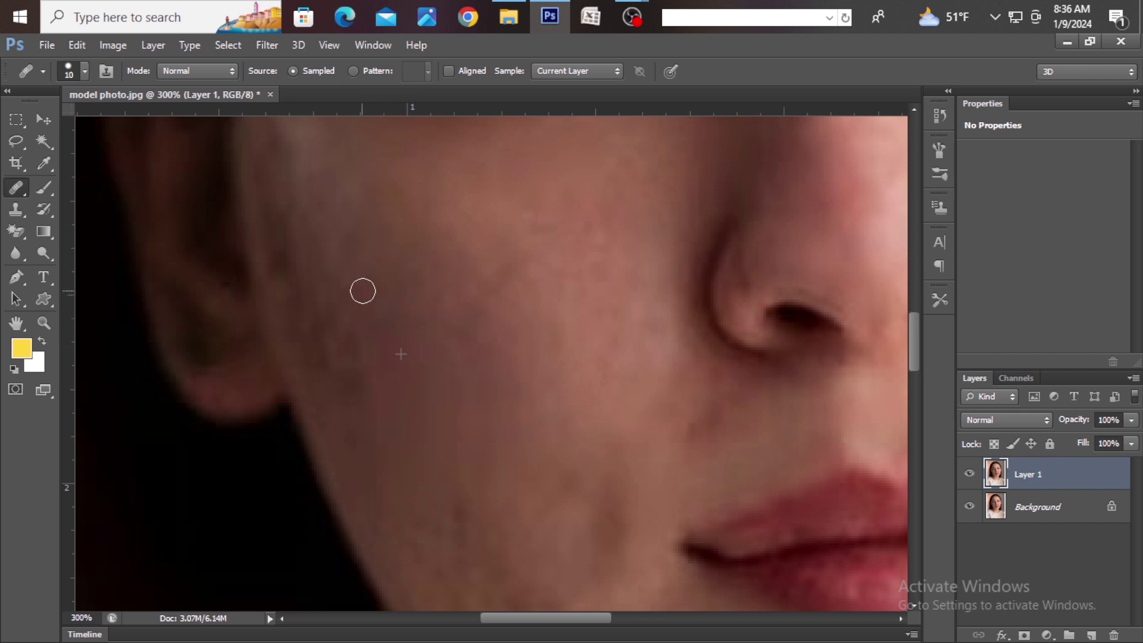
key("alt")
key("alt")
key("alt")
key("alt")
left_click(336, 392, "alt")
left_click_drag(315, 353, 322, 363)
key("alt")
mouse_move(333, 388)
left_mouse_down()
mouse_move(298, 350)
mouse_move(301, 335)
left_mouse_up()
left_click_drag(294, 306, 292, 299)
scroll(300, 321, "up", 2)
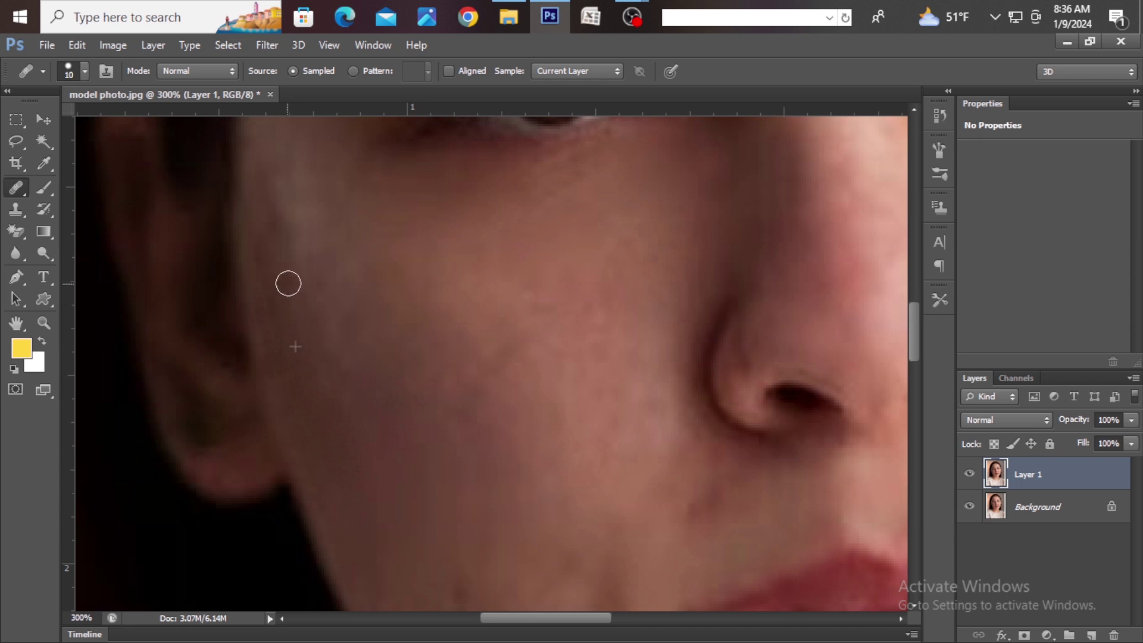
scroll(338, 378, "up", 2)
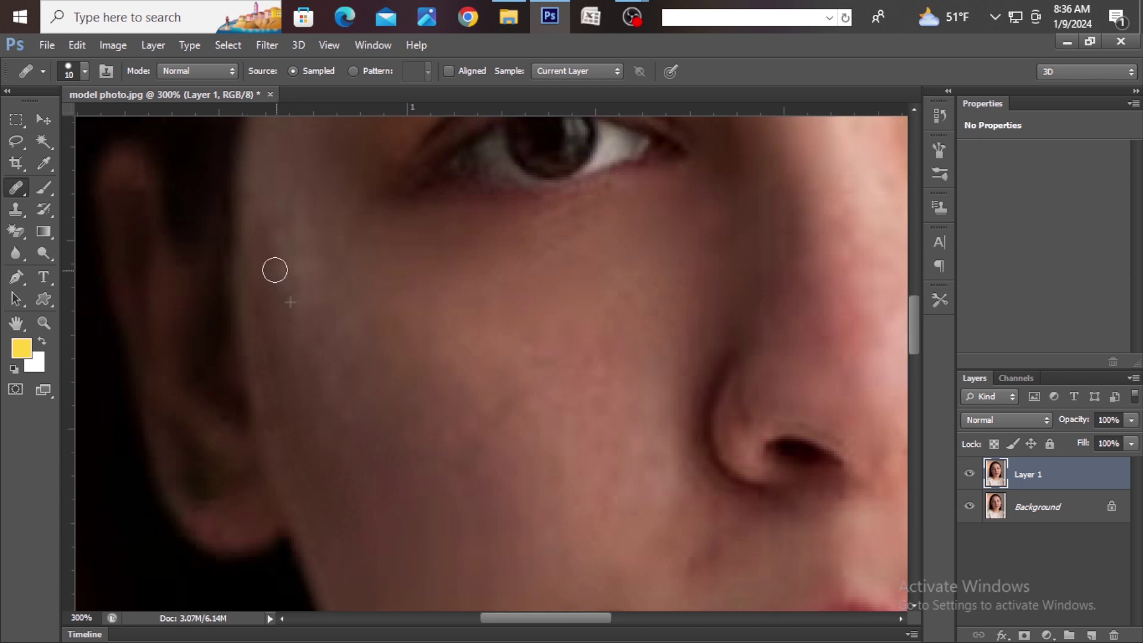
left_click(307, 309, "alt")
- Enlarge the brush to 20 and heal the dark patches on the lower left-hand cheek and the reddish mark above the mouth corner
key("ctrl+0")
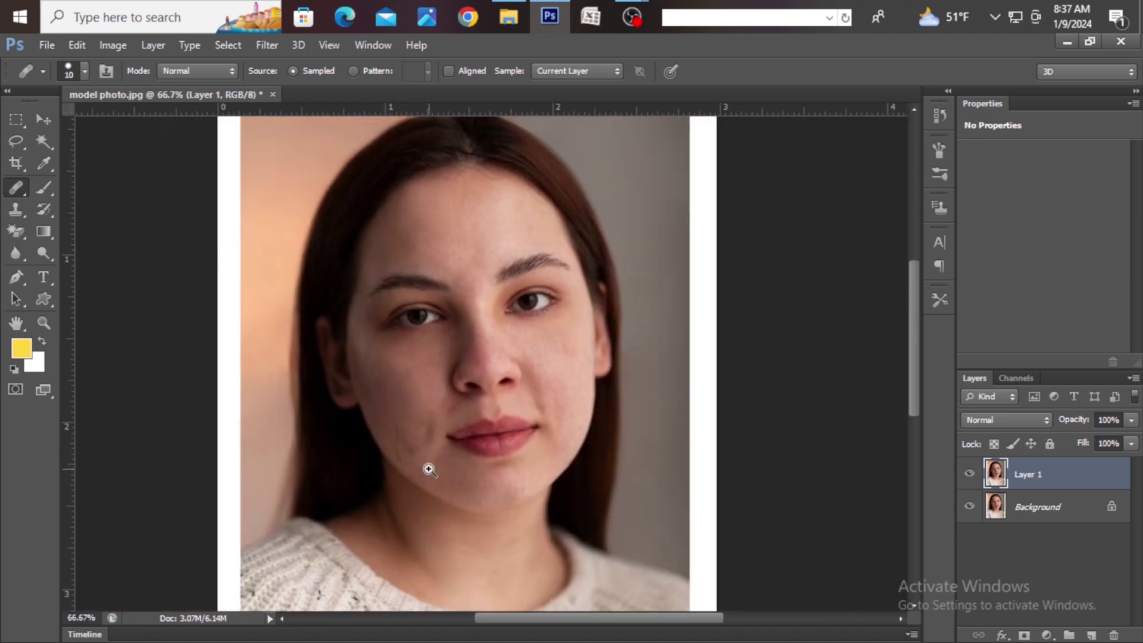
left_click(428, 470, "ctrl")
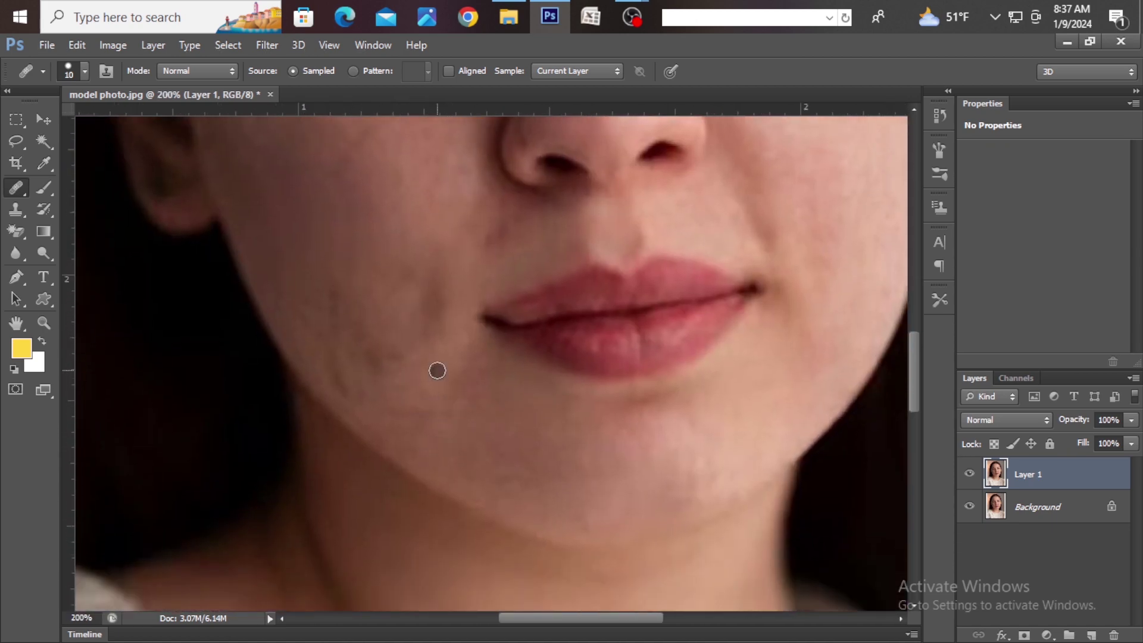
key("bracketright")
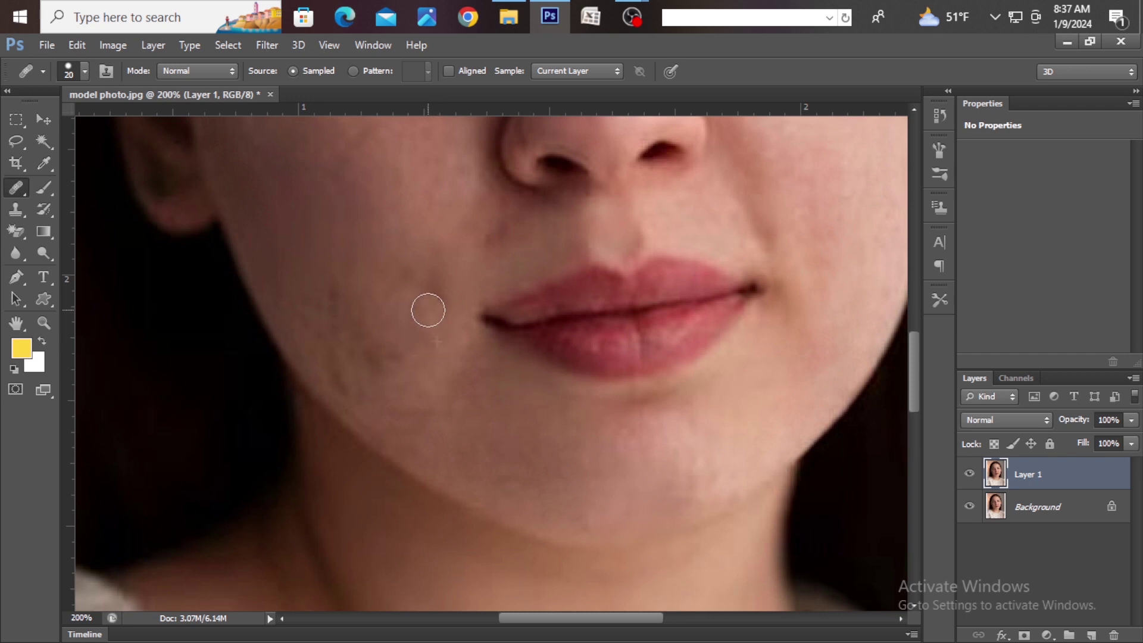
left_click(386, 250, "alt")
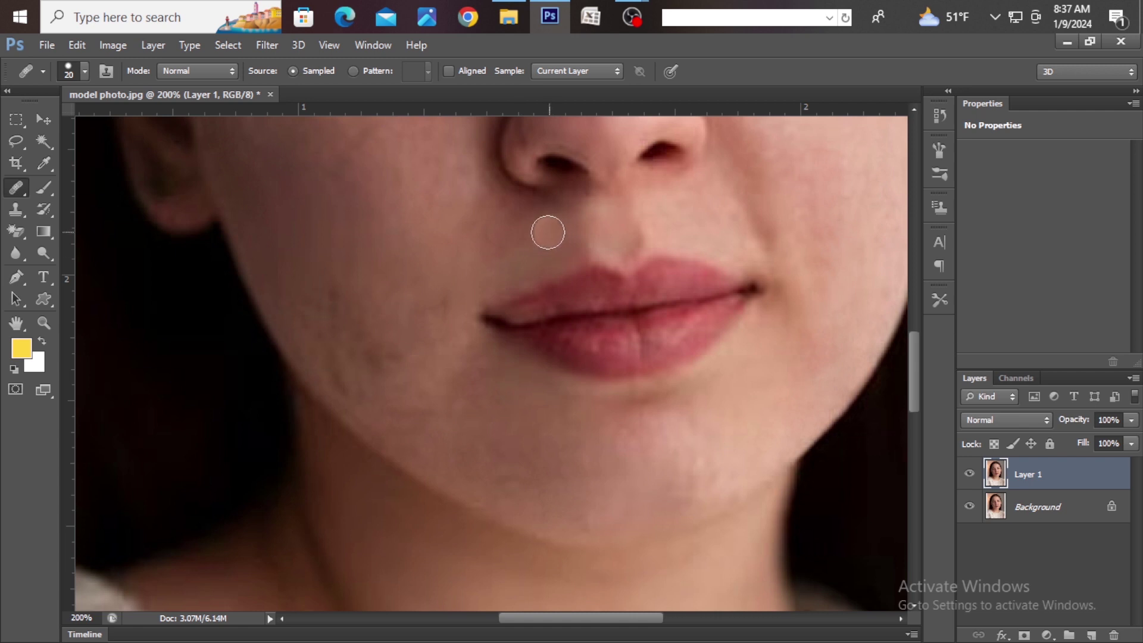
left_click(526, 260, "alt")
left_click(493, 246)
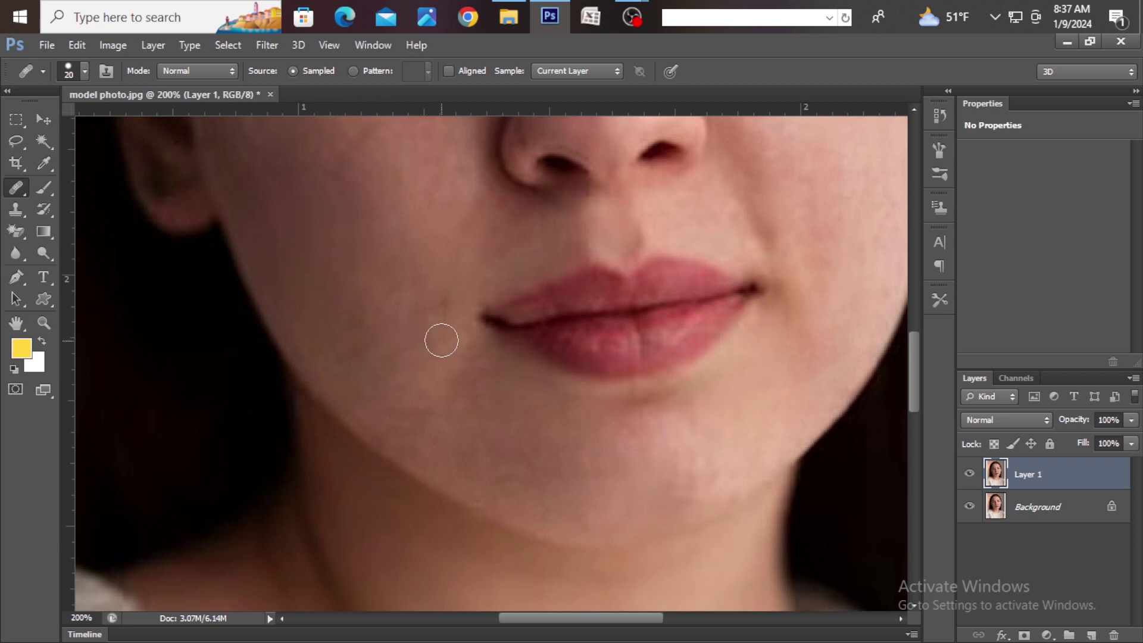
- Compare the whole portrait before and after the retouch by toggling the visibility of Layer 1
left_click(547, 415, "ctrl+alt")
left_click(548, 415, "ctrl+alt")
left_click(548, 416, "ctrl+alt")
left_click(547, 416, "ctrl+alt")
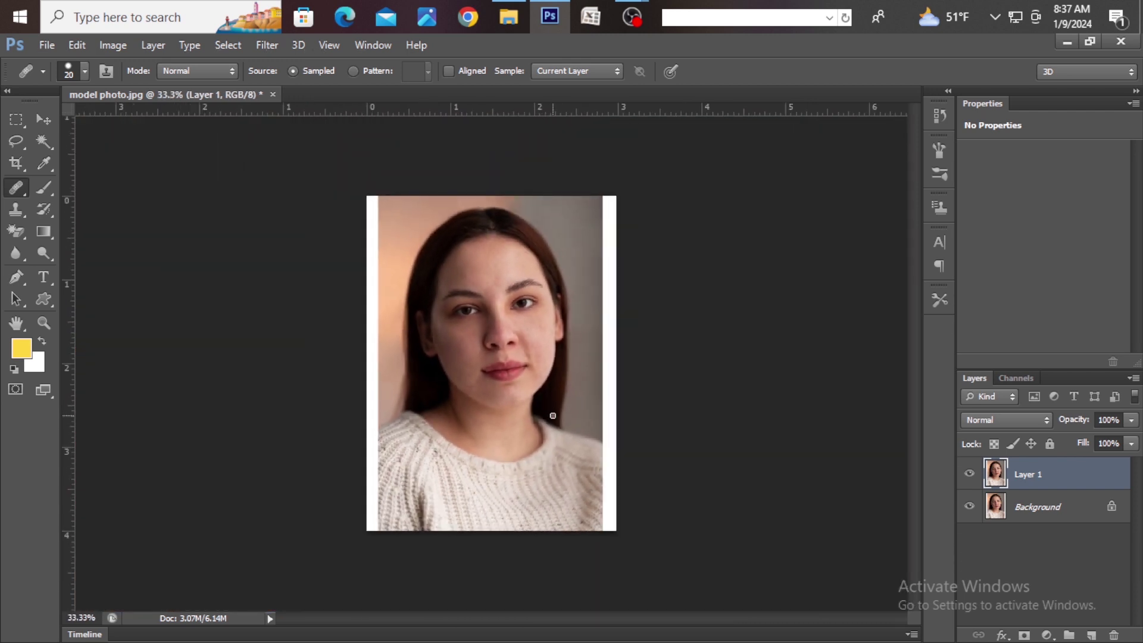
left_click(532, 340, "ctrl")
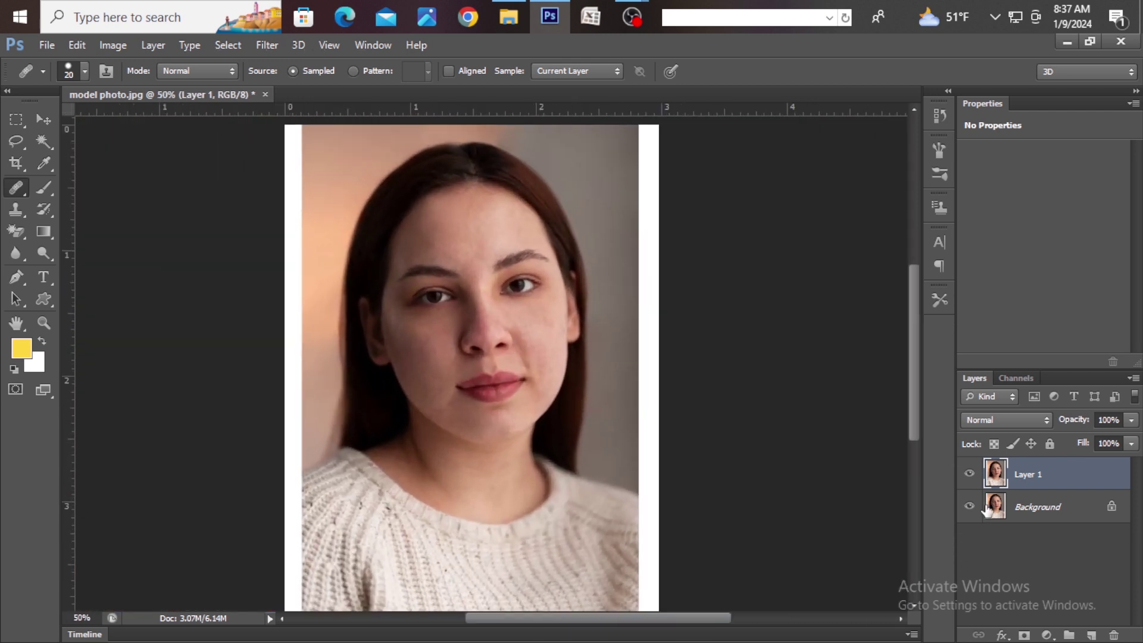
left_click(970, 474)
left_click(970, 474)
left_click(971, 474)
left_click(970, 474)
left_click(274, 47)
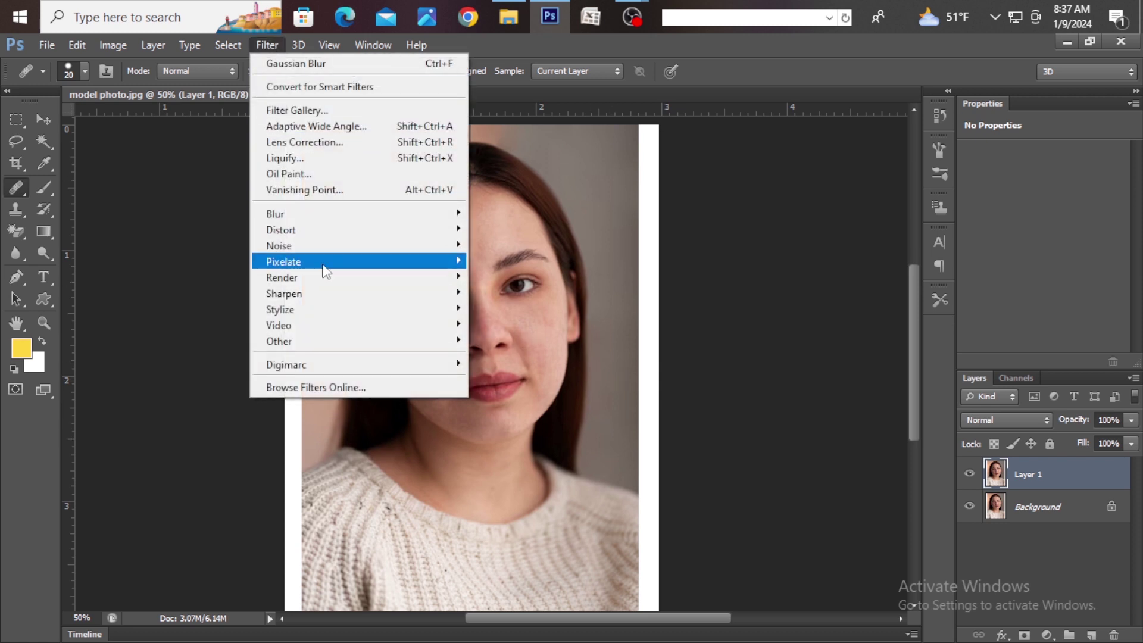
mouse_move(339, 343)
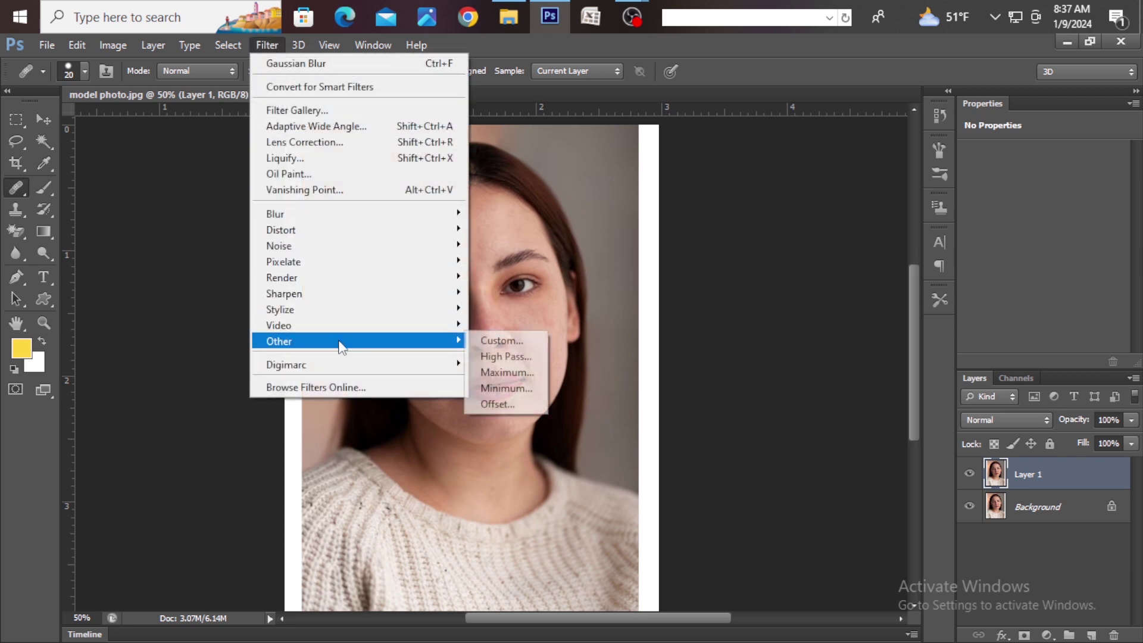
left_click(506, 357)
right_click(1057, 469)
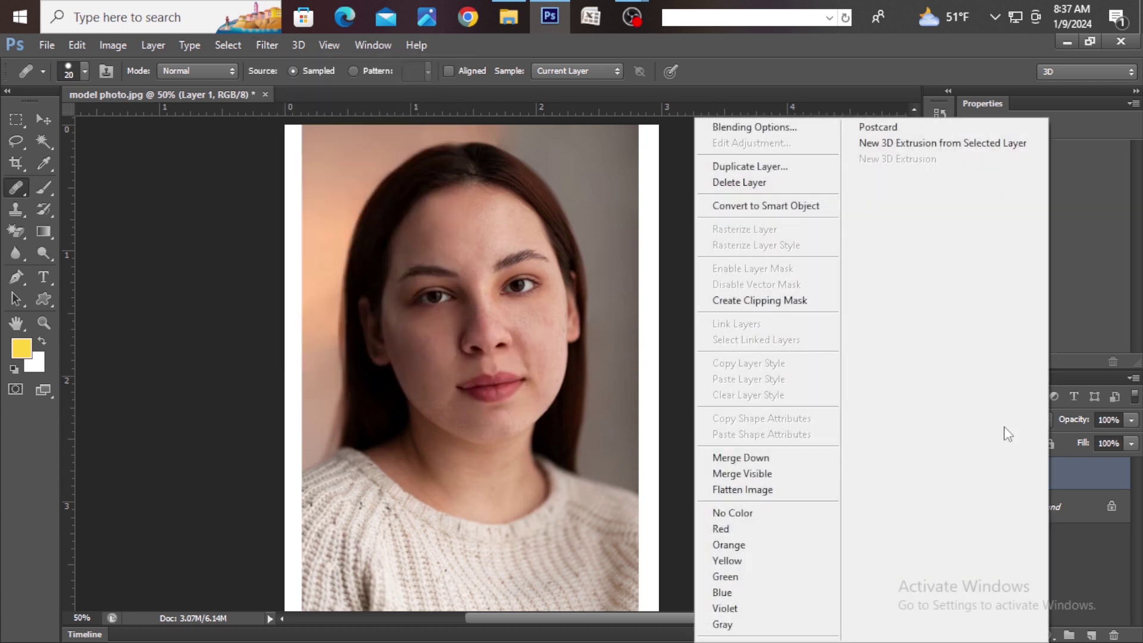
left_click(784, 206)
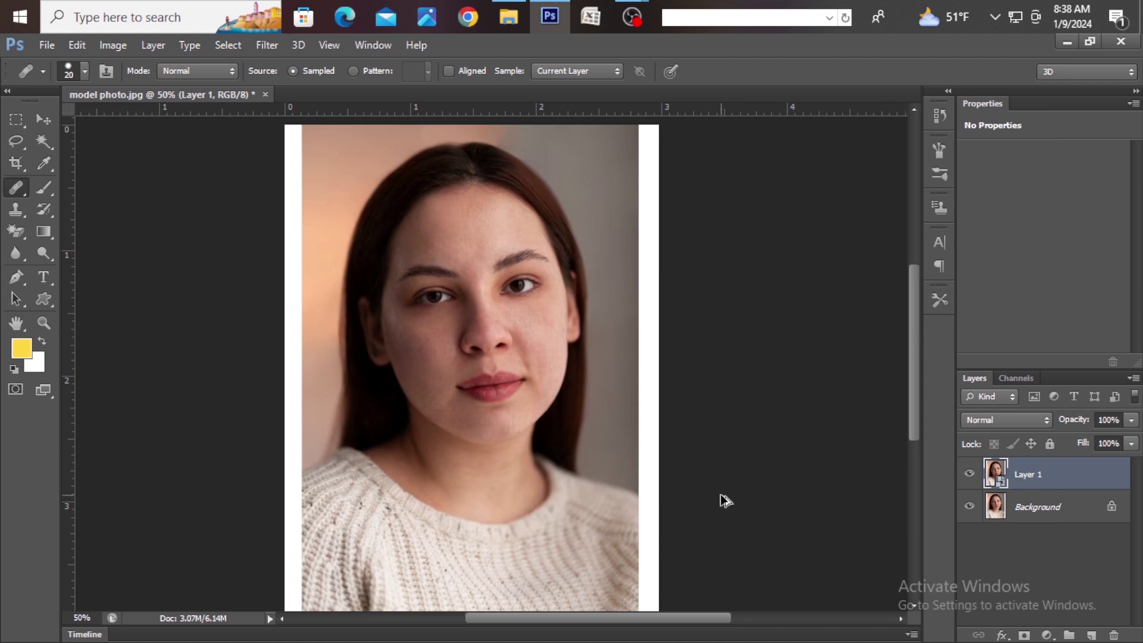
key("ctrl+i")
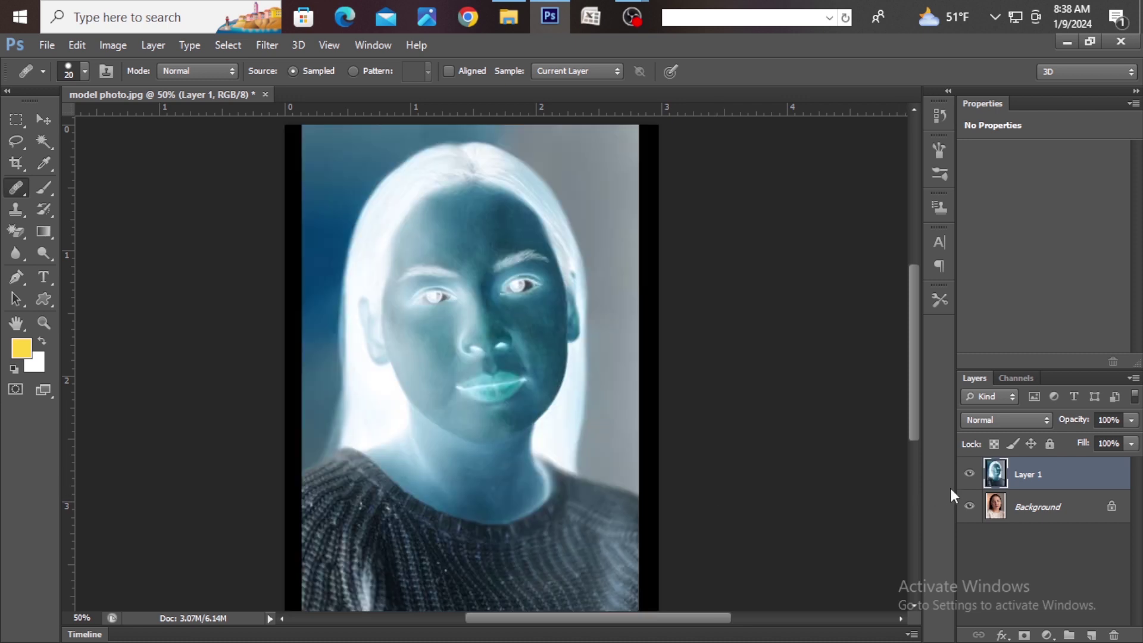
left_click(1047, 420)
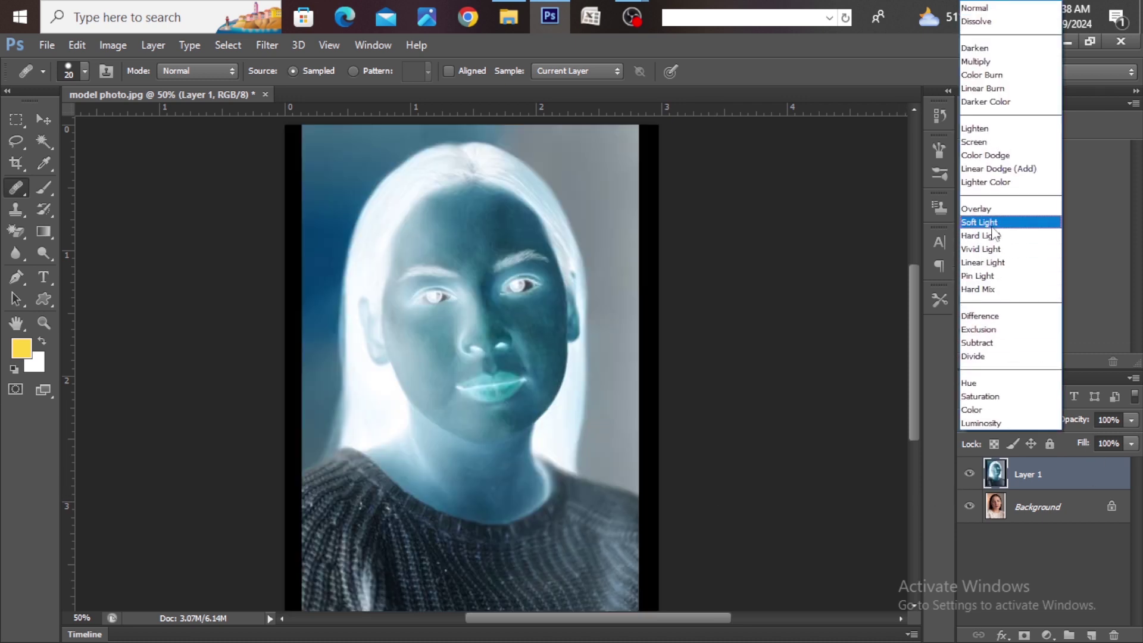
left_click(993, 250)
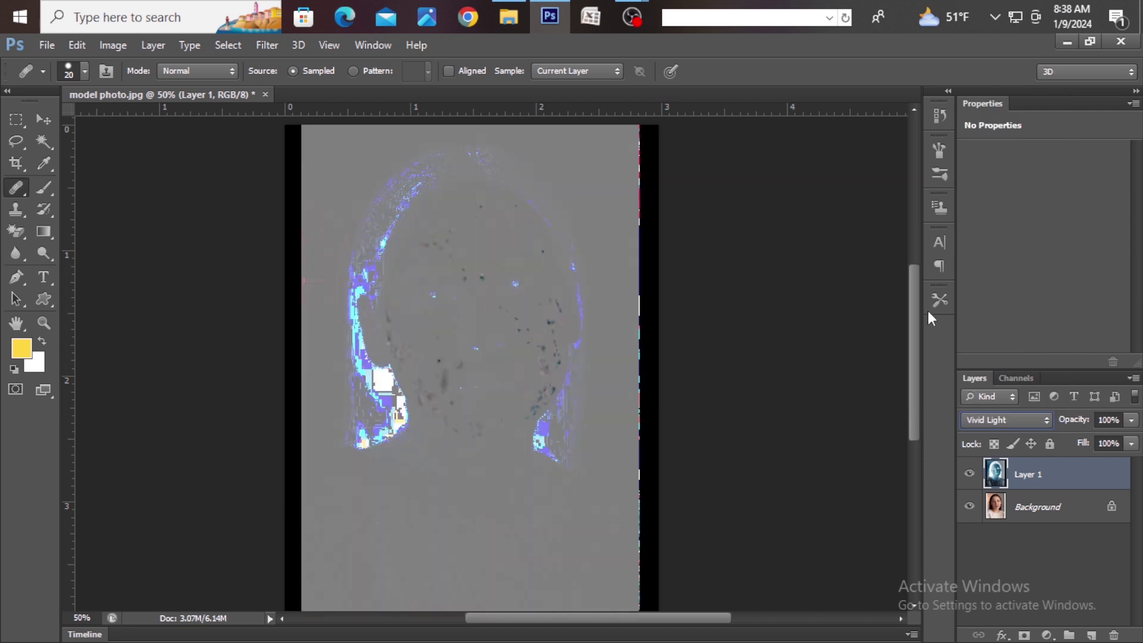
right_click(1019, 473)
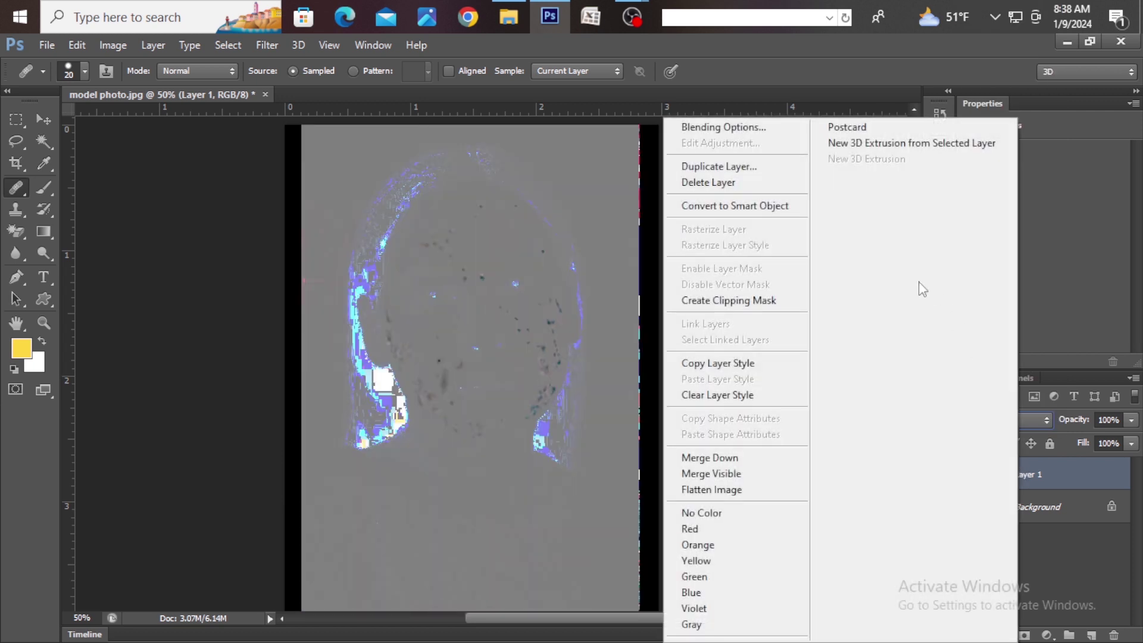
left_click(785, 206)
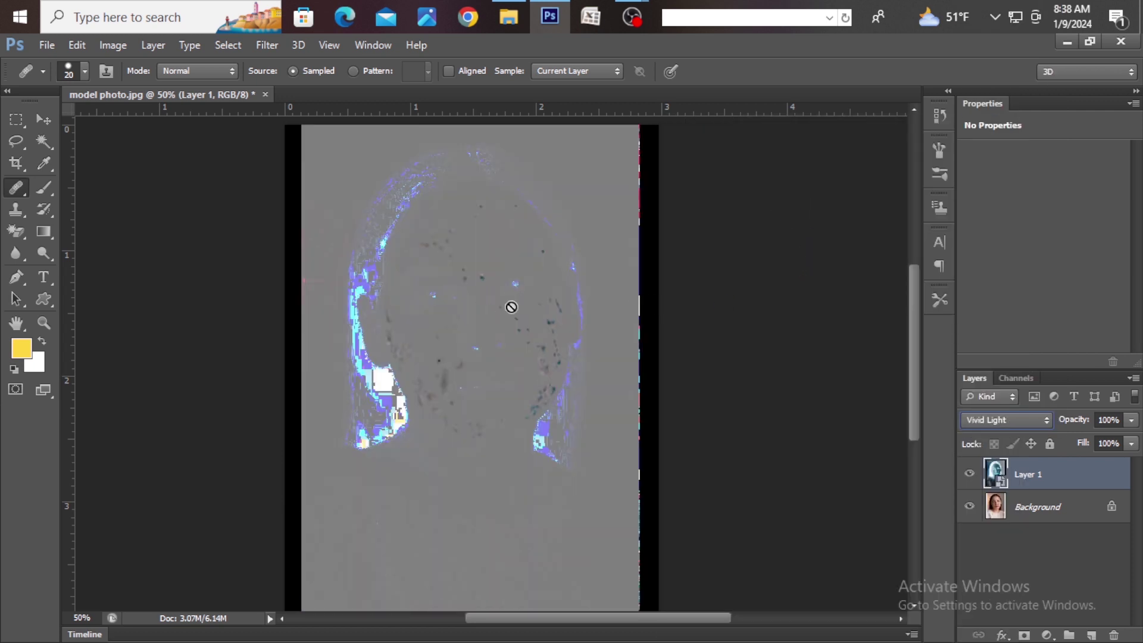
left_click(274, 46)
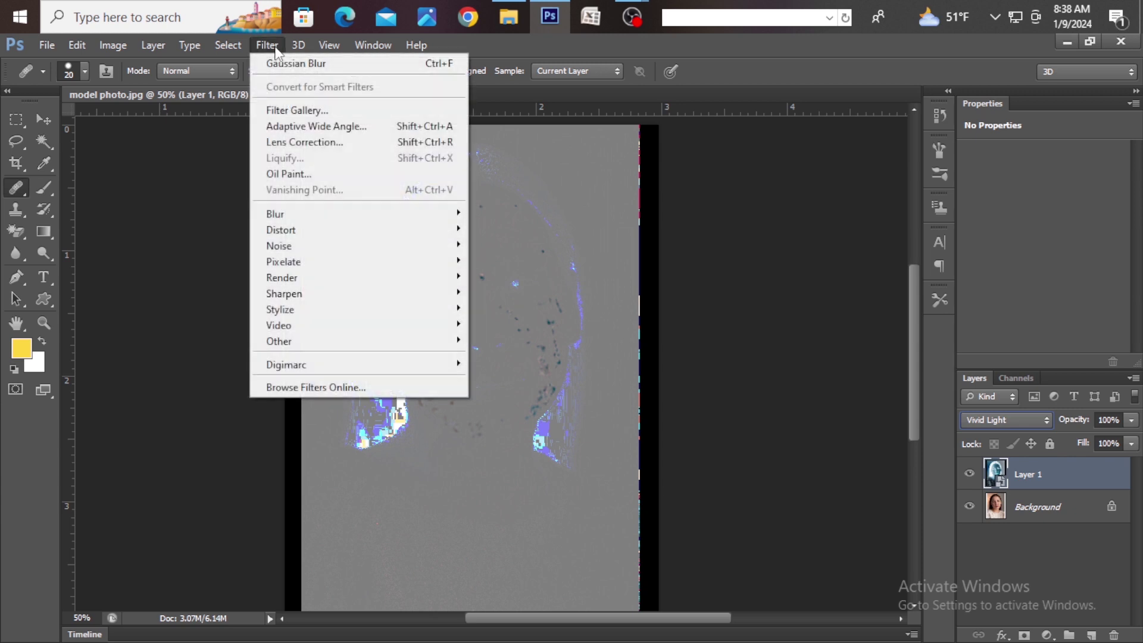
mouse_move(298, 335)
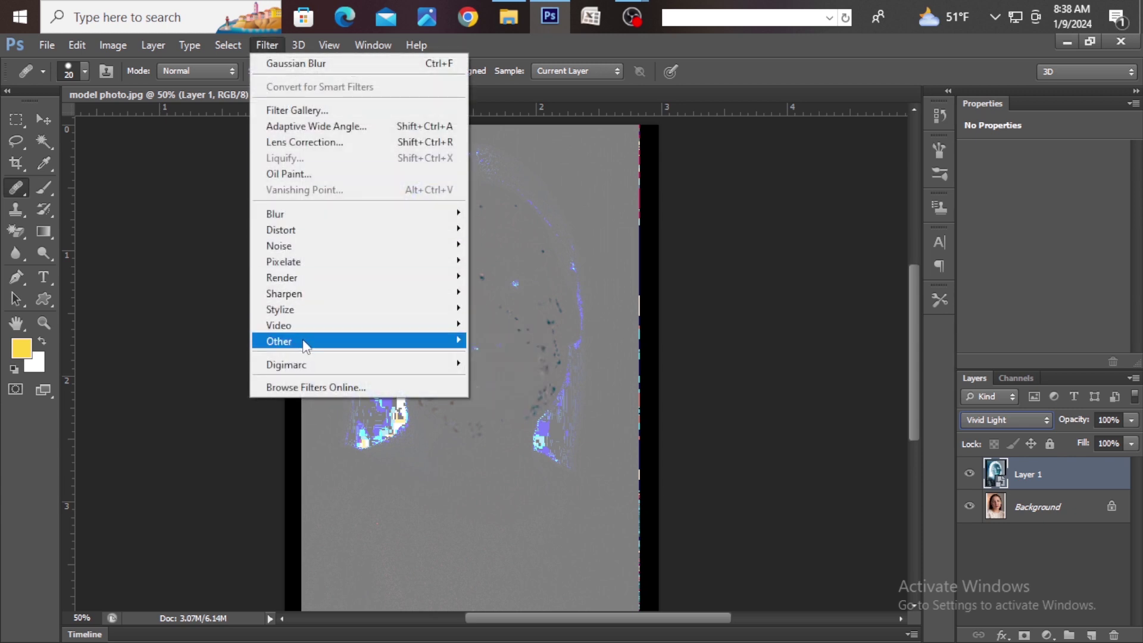
left_click(507, 357)
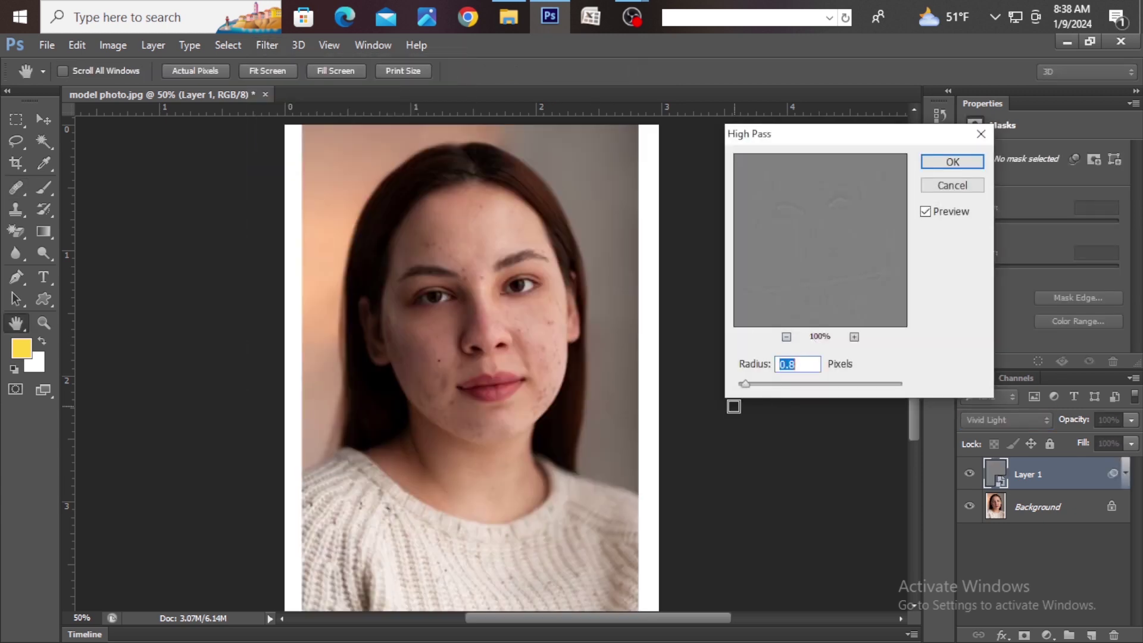
left_click(551, 324, "ctrl")
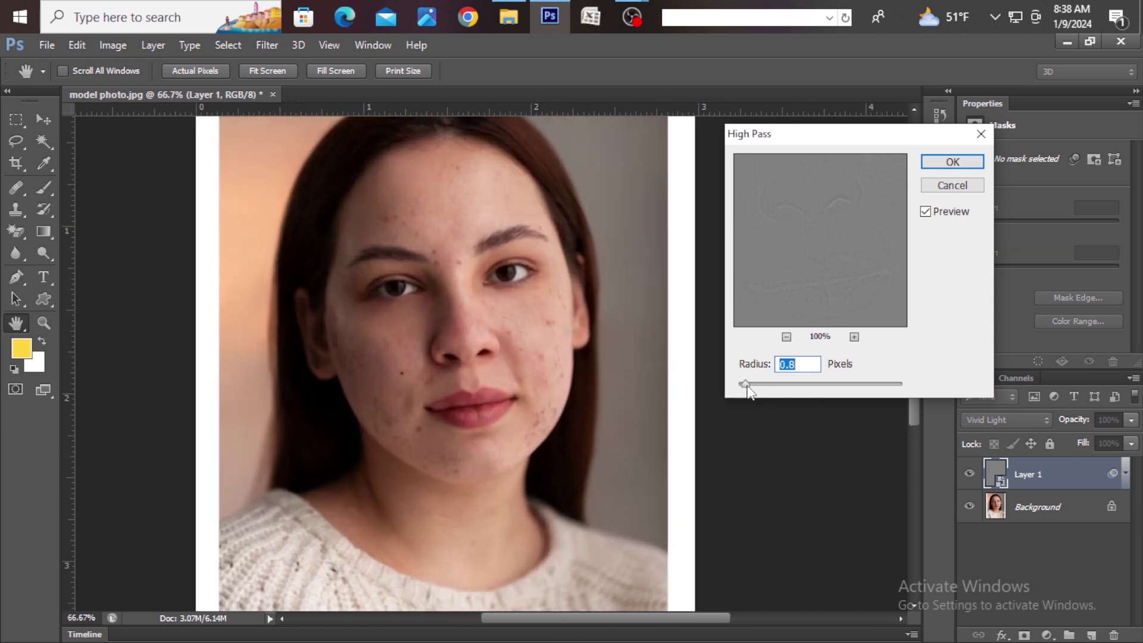
left_click(953, 185)
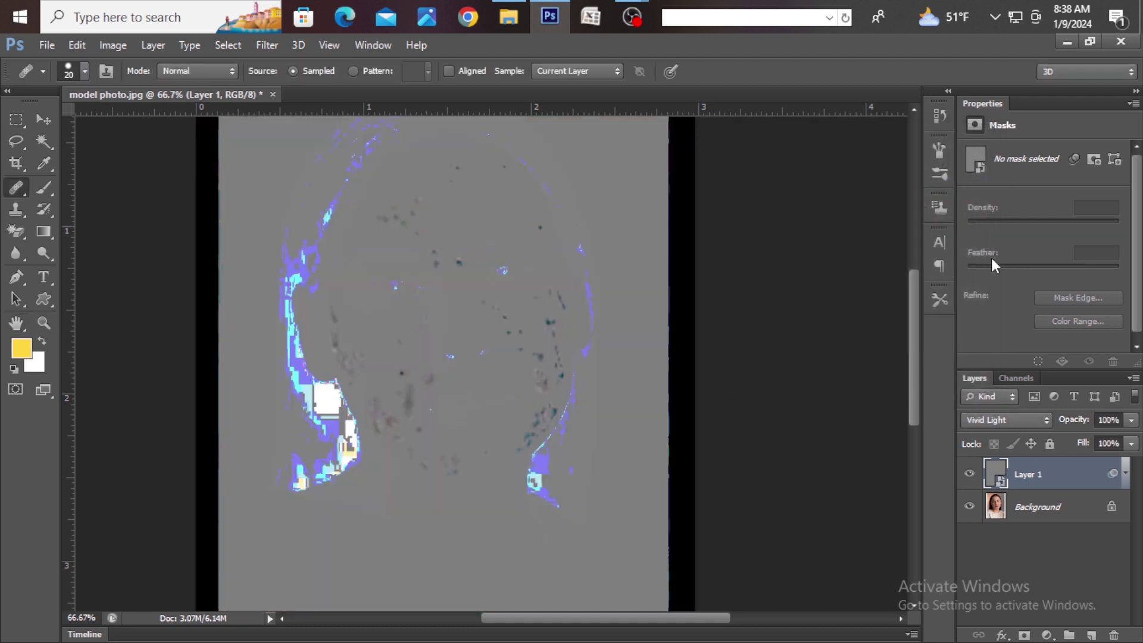
key("ctrl+alt+z")
key("ctrl+alt+z")
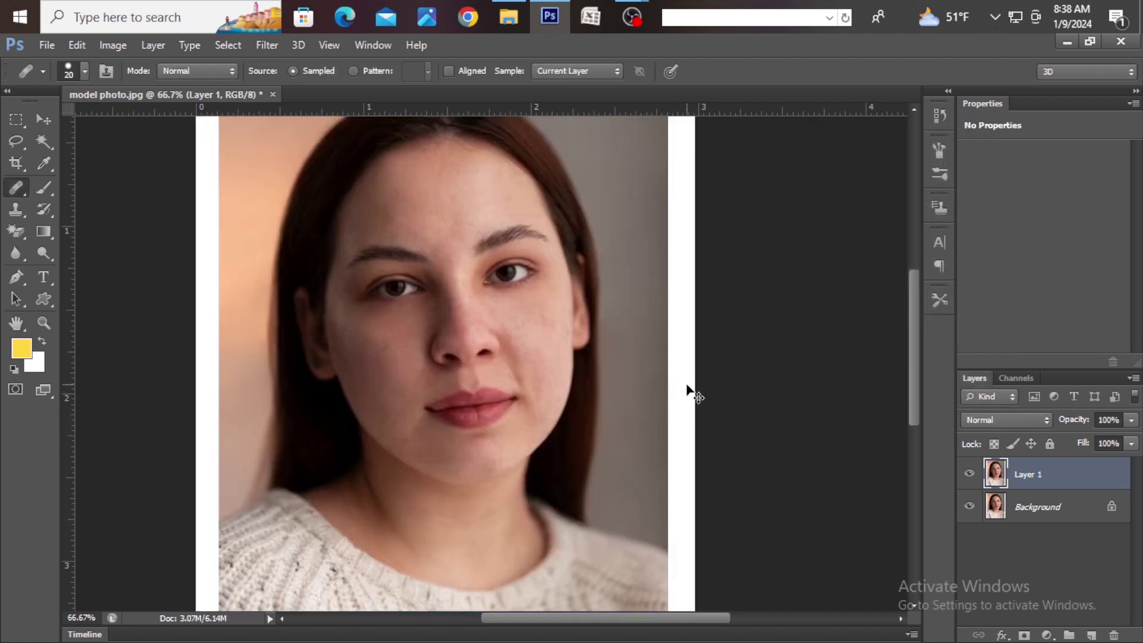
key("ctrl+j")
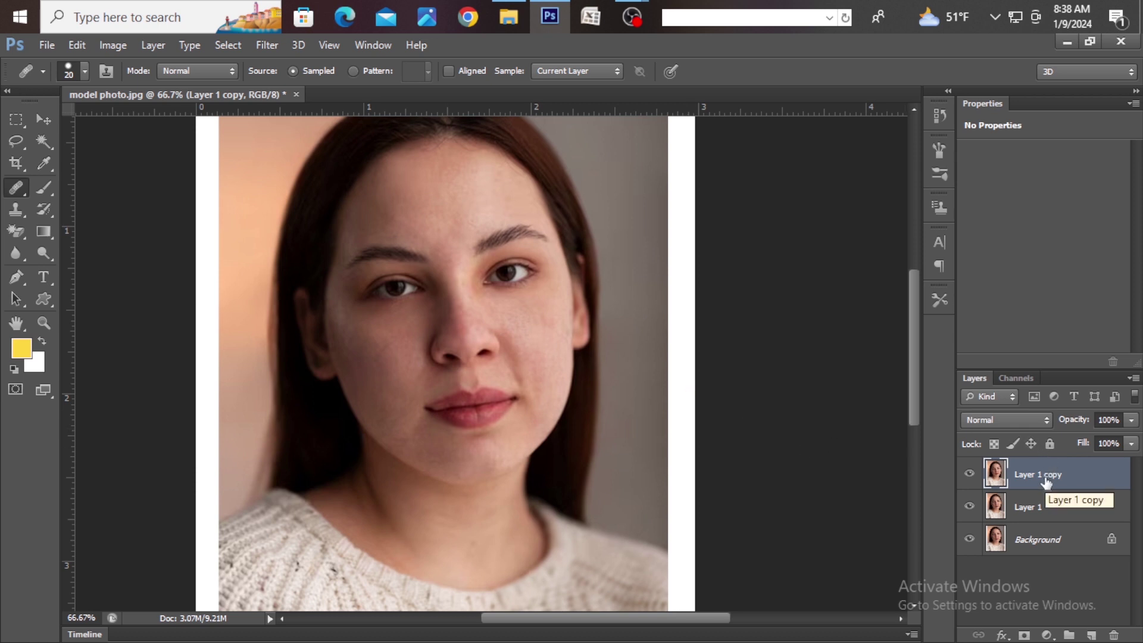
key("ctrl+z")
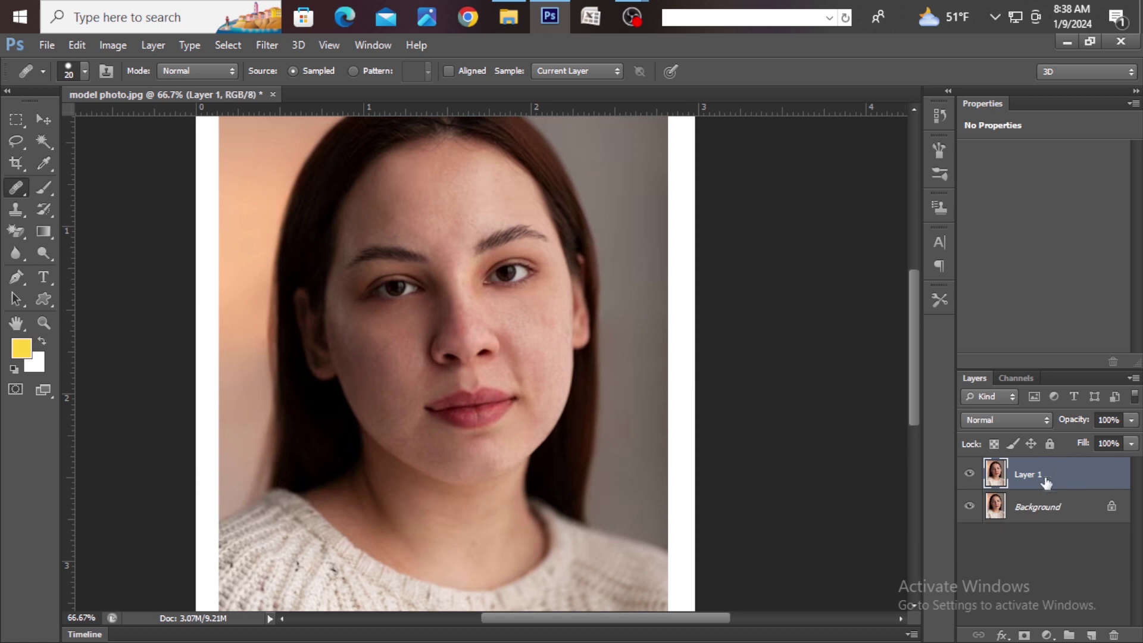
- Check the healed skin against the original by hiding and showing Layer 1 repeatedly
left_click(496, 373)
key("ctrl+minus")
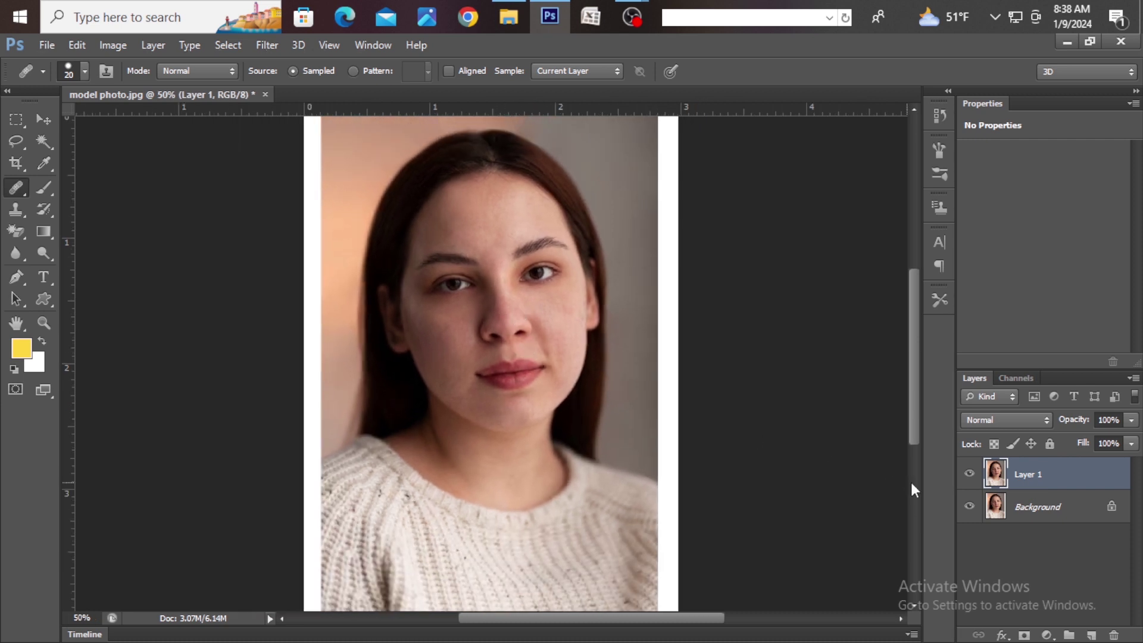
left_click(701, 378, "ctrl+alt")
left_click(628, 352, "ctrl")
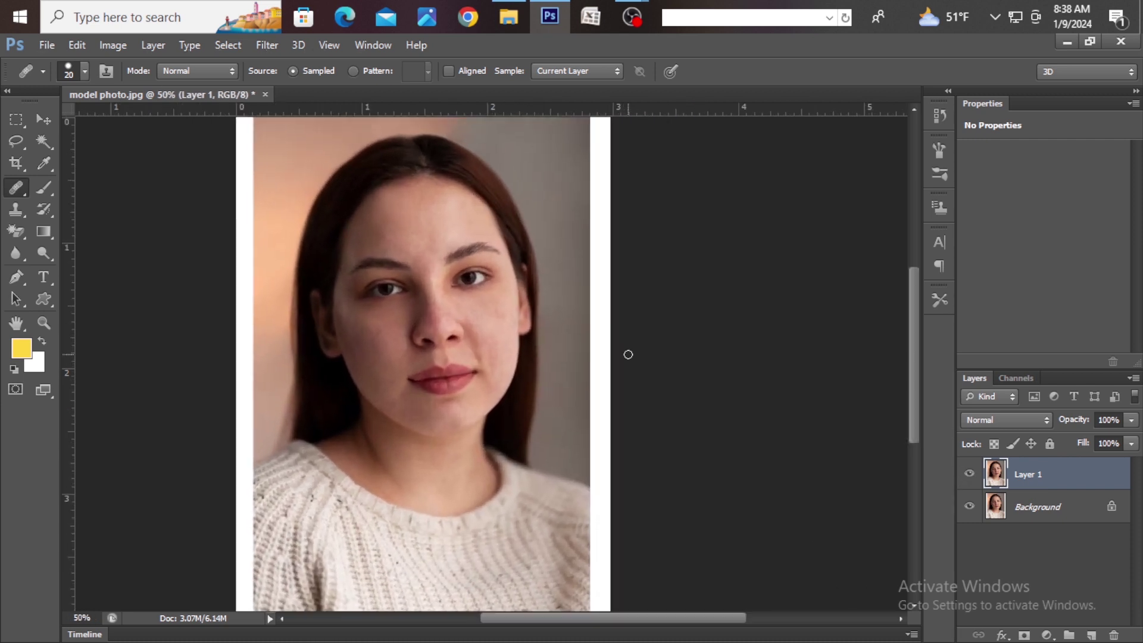
left_click(969, 475)
left_click(969, 475)
left_click(969, 475)
left_click(969, 476)
- Turn a duplicate of Layer 1 into an inverted smart object with the Vivid Light blend mode
key("ctrl+j")
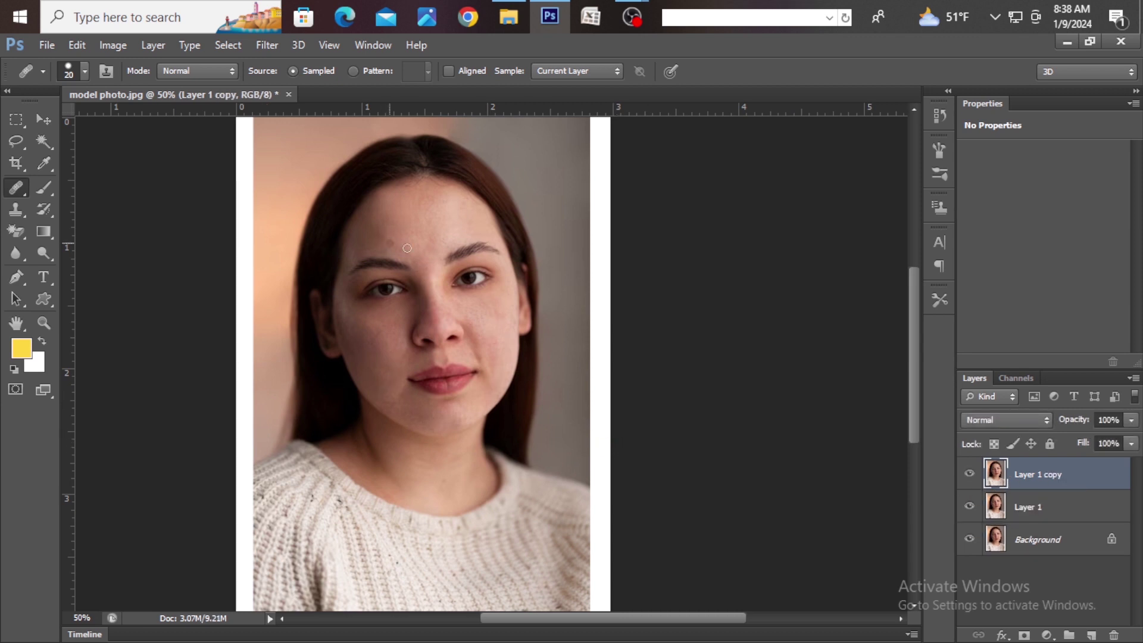
left_click(1026, 420)
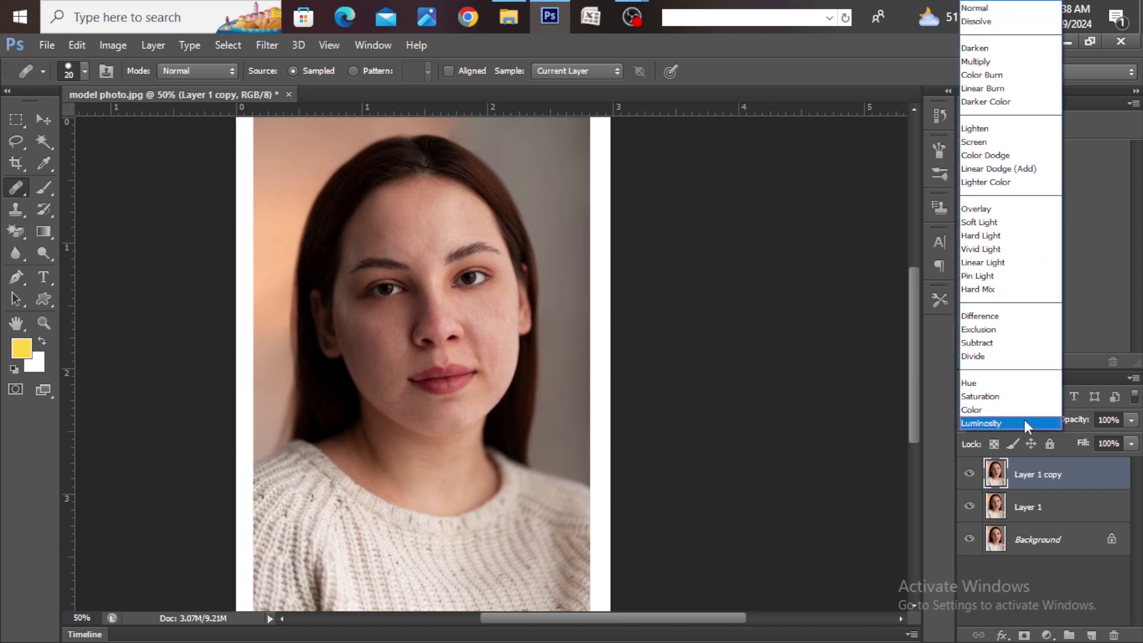
left_click(982, 249)
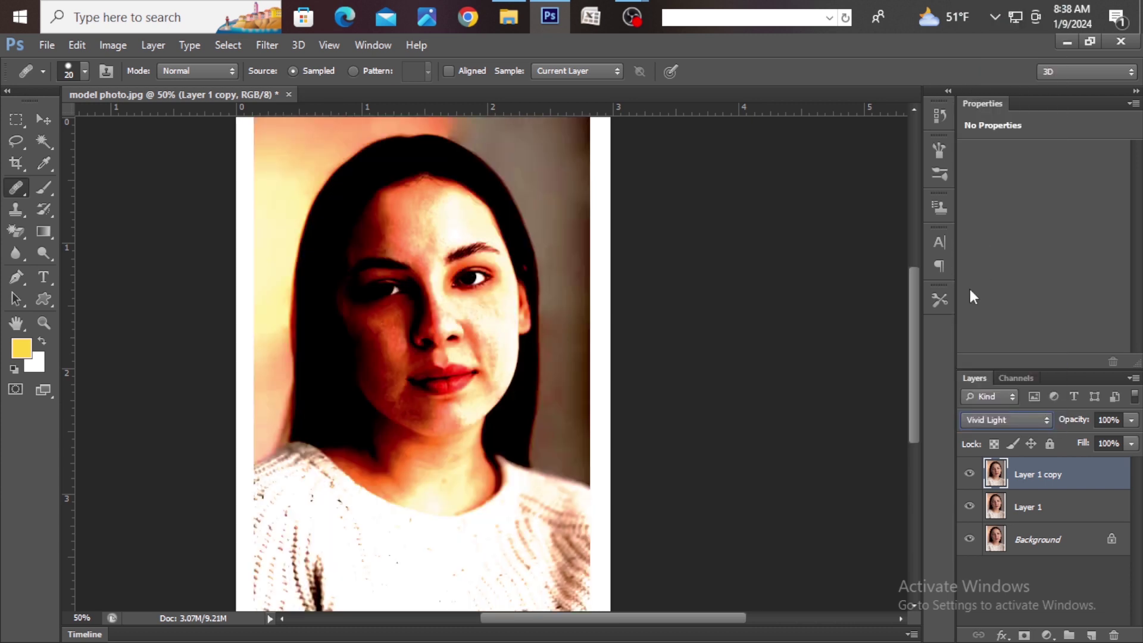
key("ctrl+i")
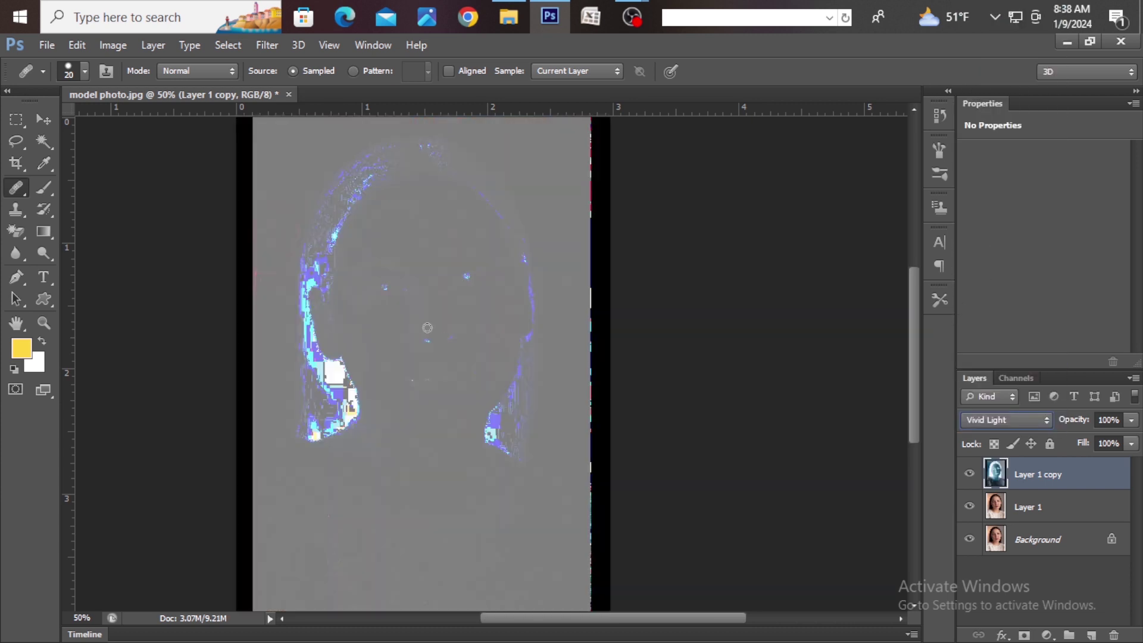
right_click(1023, 479)
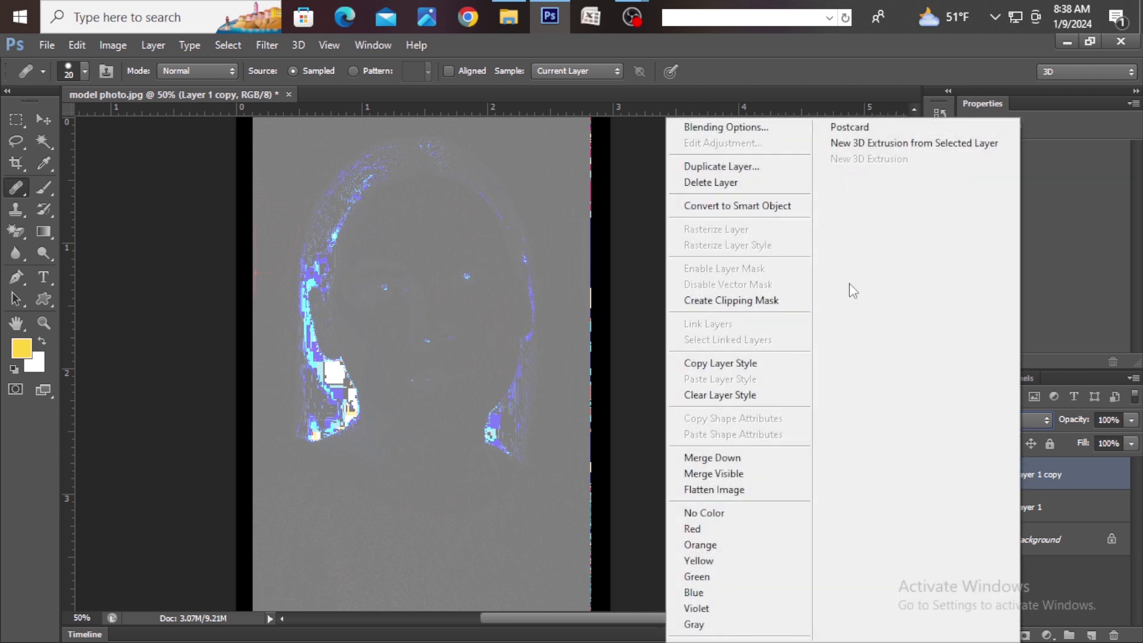
left_click(755, 208)
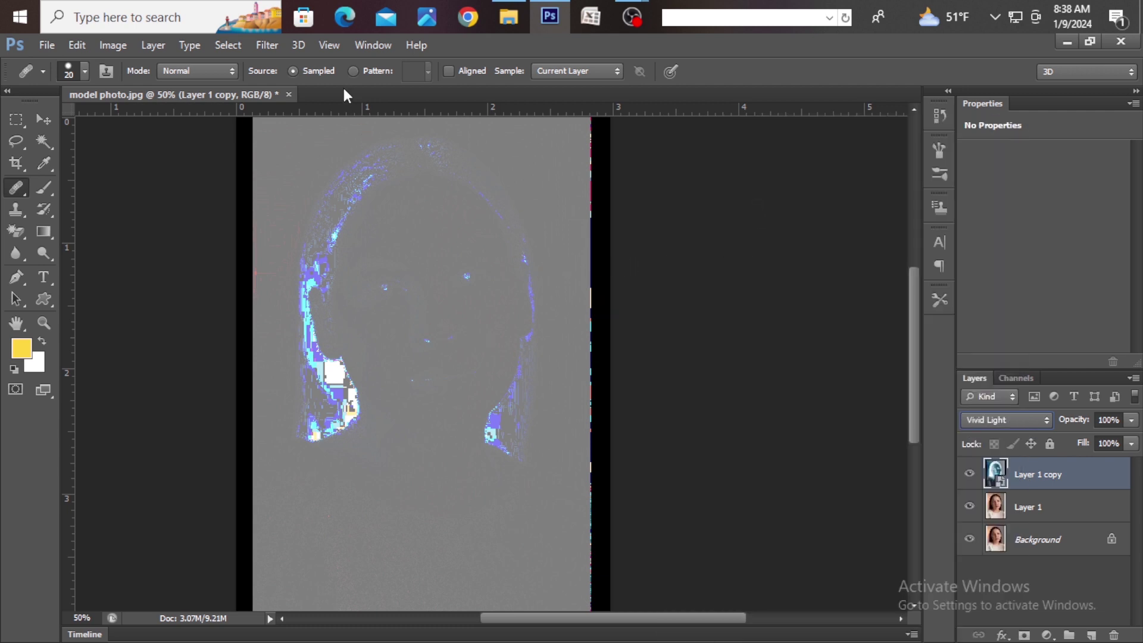
- Apply a High Pass filter with a radius of 6.6 pixels to the inverted Layer 1 copy
left_click(266, 45)
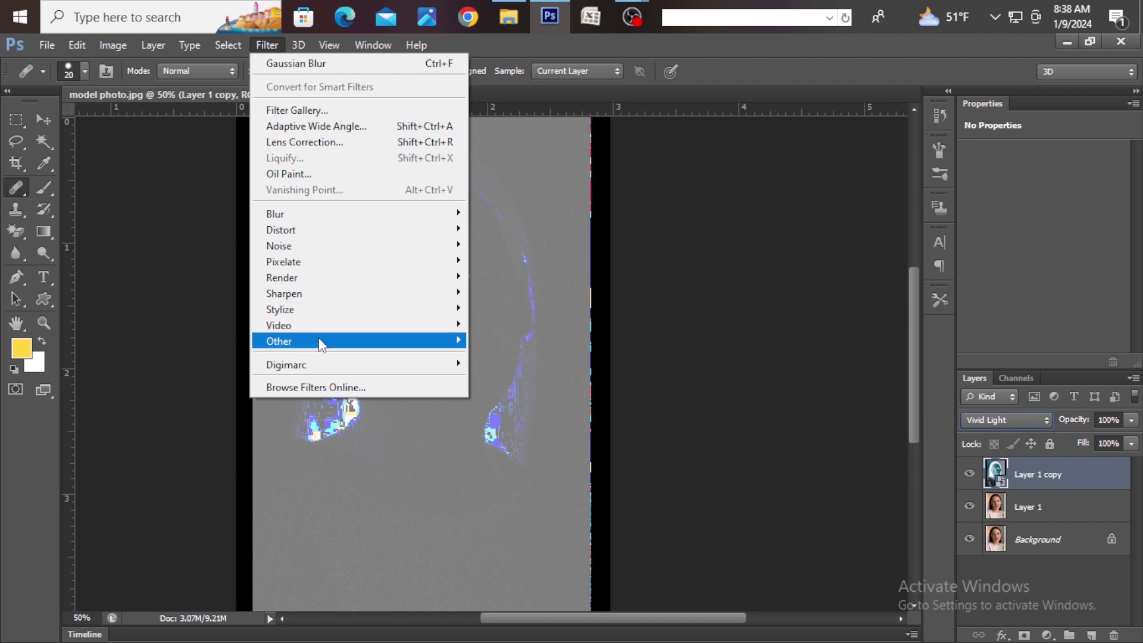
mouse_move(320, 344)
left_click(500, 360)
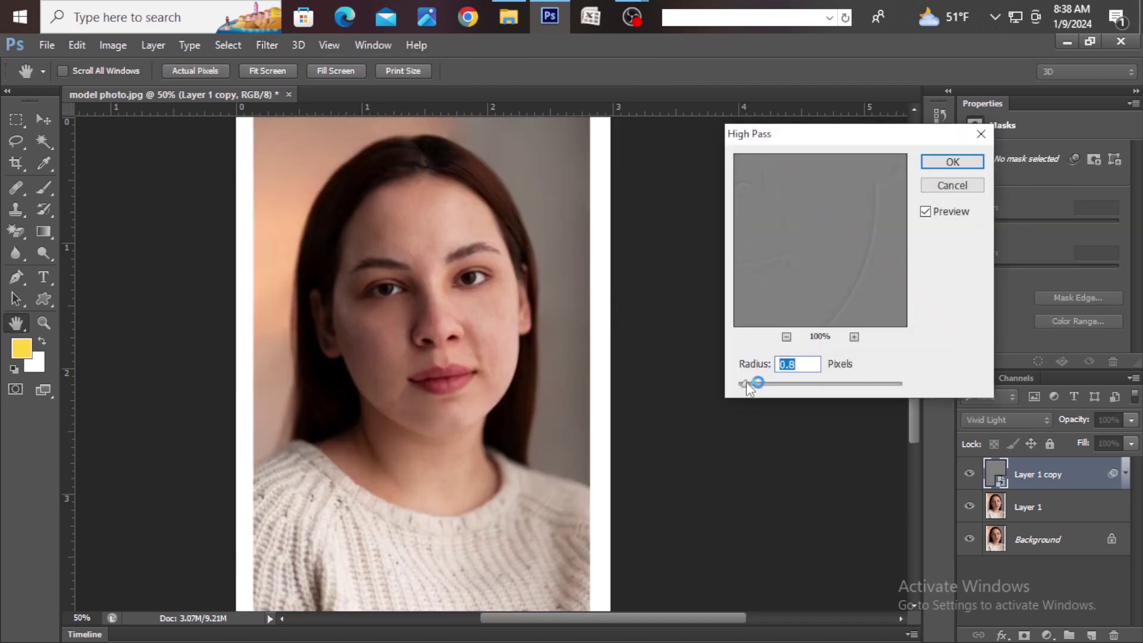
scroll(625, 378, "up", 1)
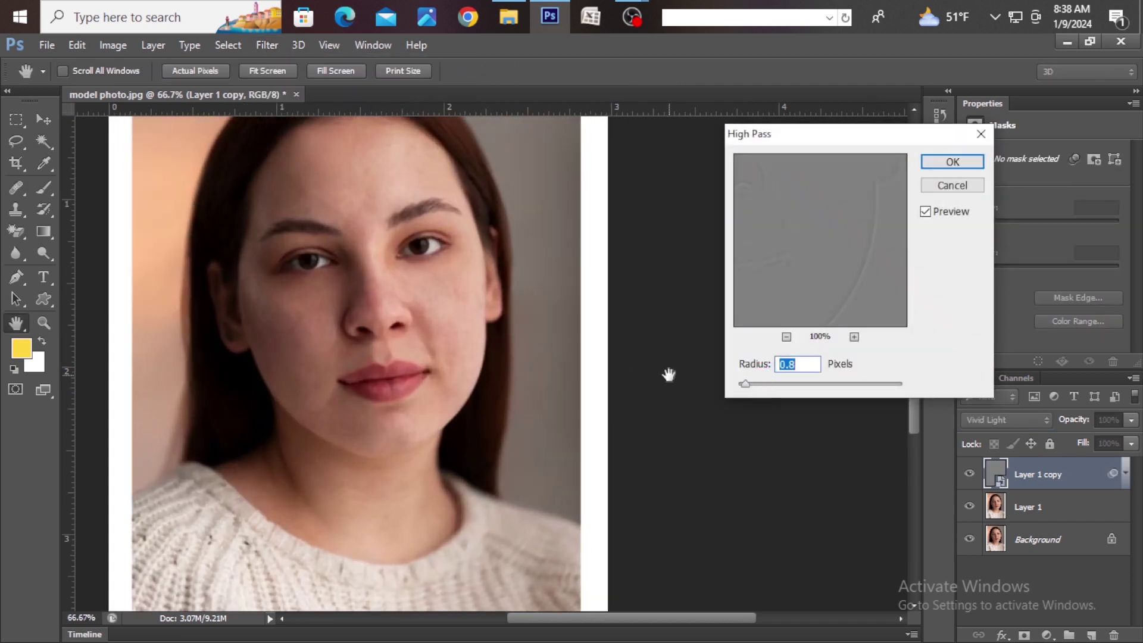
scroll(669, 374, "down", 1)
left_click_drag(749, 384, 795, 390)
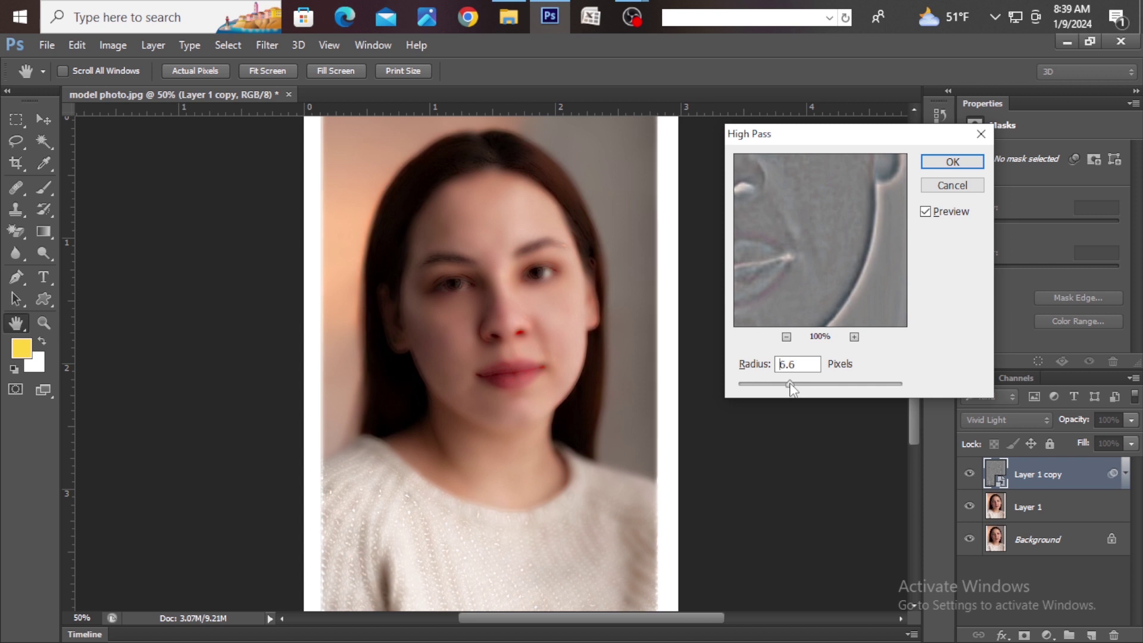
left_click(947, 162)
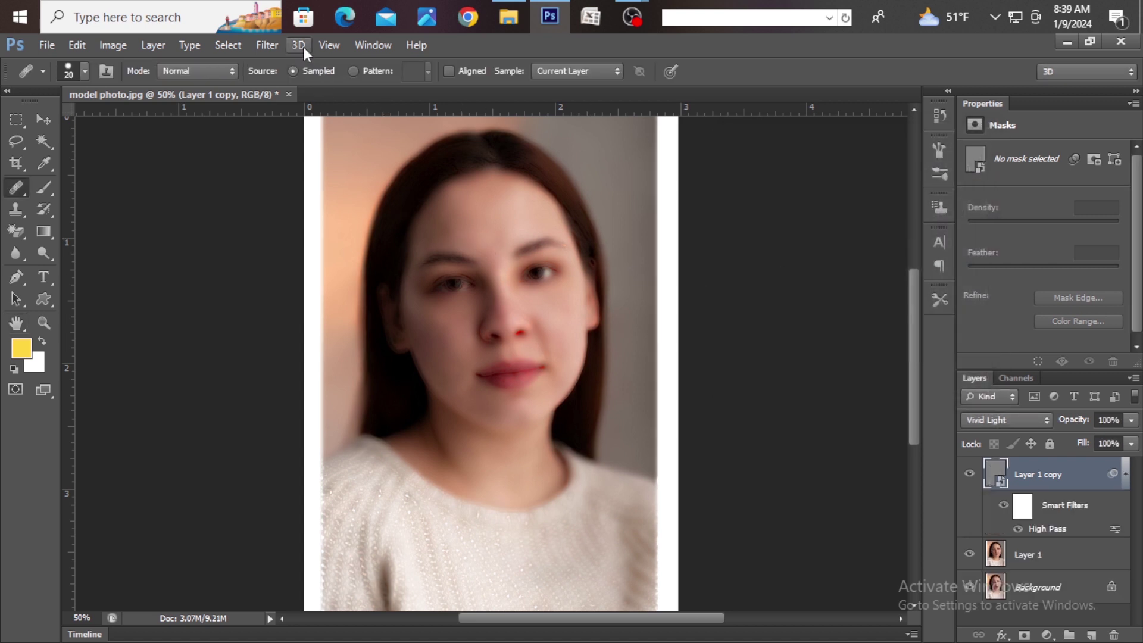
- Apply a Gaussian Blur with a radius of 0.7 pixels to the Layer 1 copy smart object
left_click(274, 44)
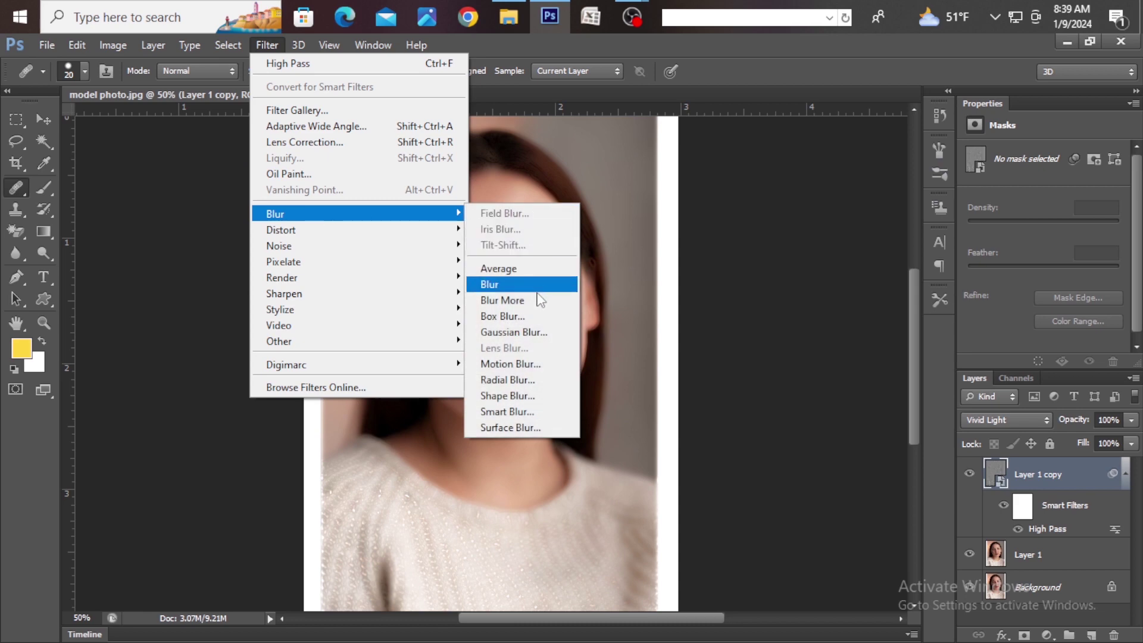
left_click(539, 332)
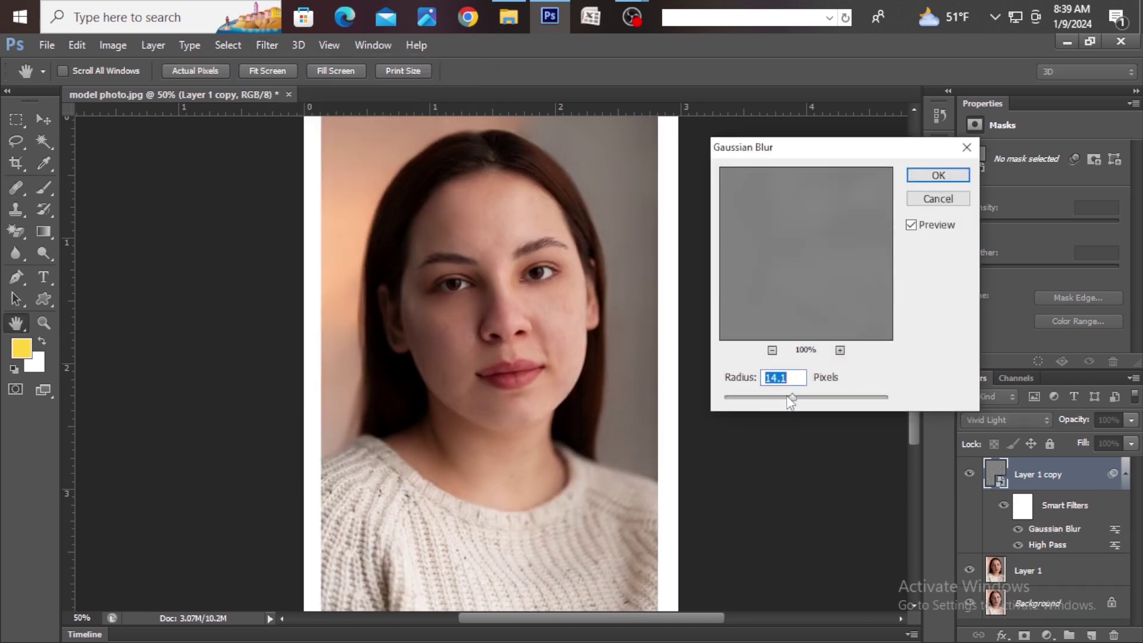
left_click_drag(788, 398, 730, 387)
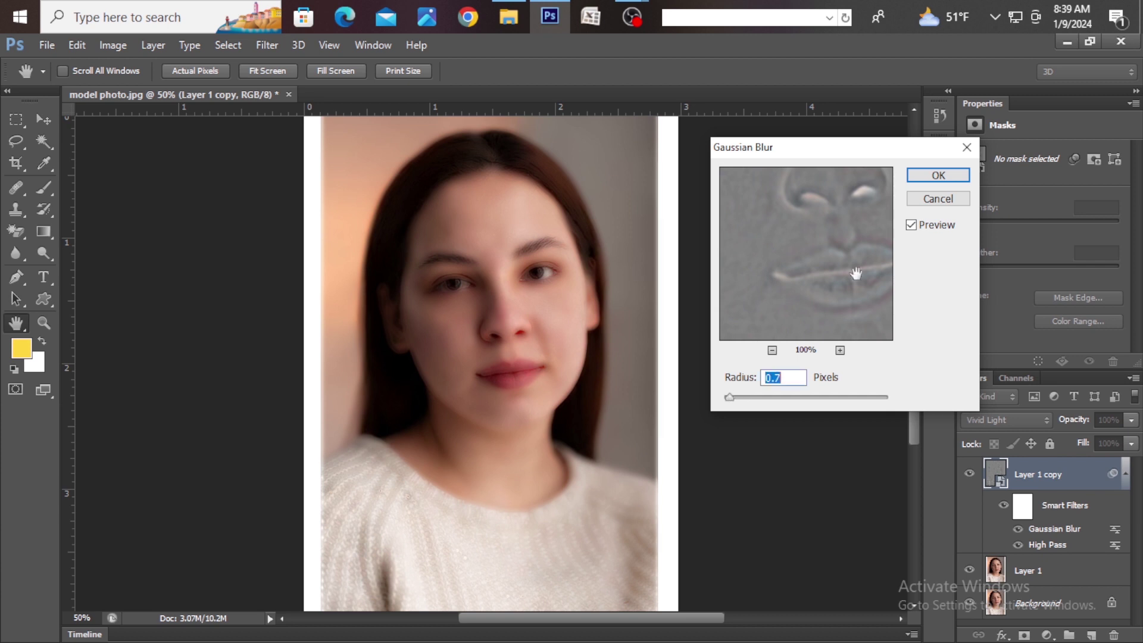
left_click(938, 175)
key("j")
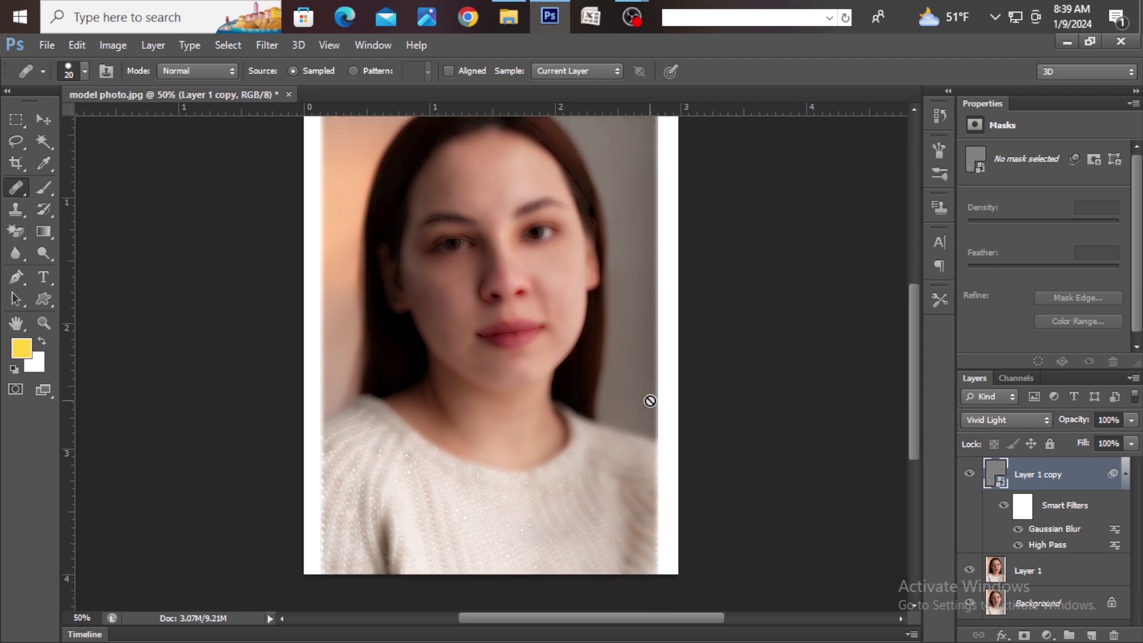
- Hide the smoothing effect with an inverted black layer mask on Layer 1 copy and activate the Brush tool
scroll(649, 400, "up", 1)
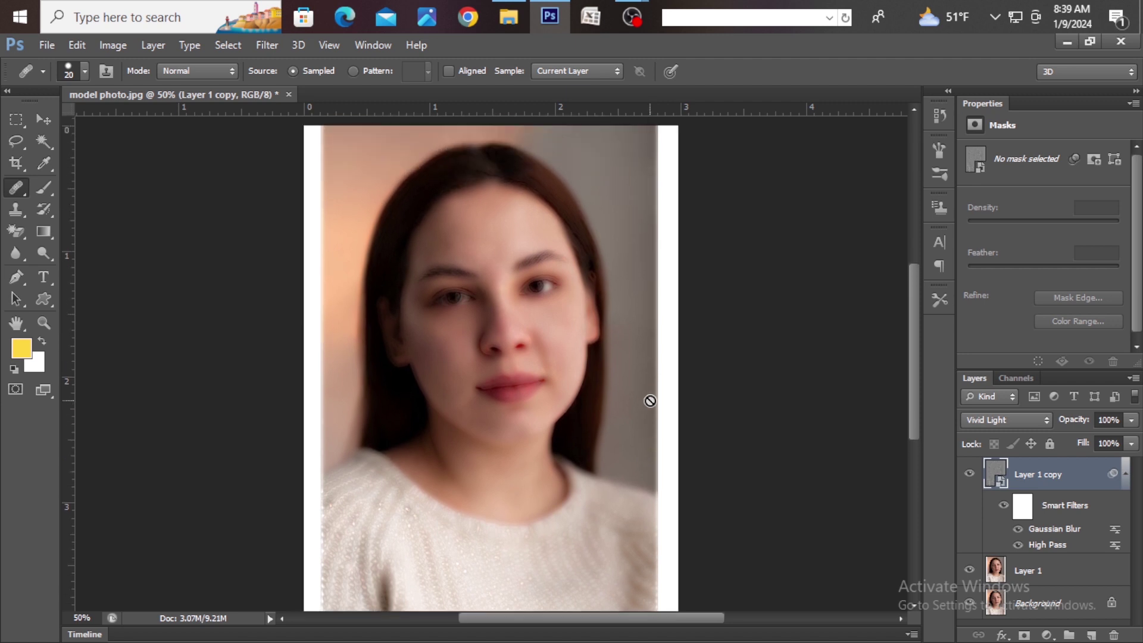
left_click(1024, 636)
key("ctrl+i")
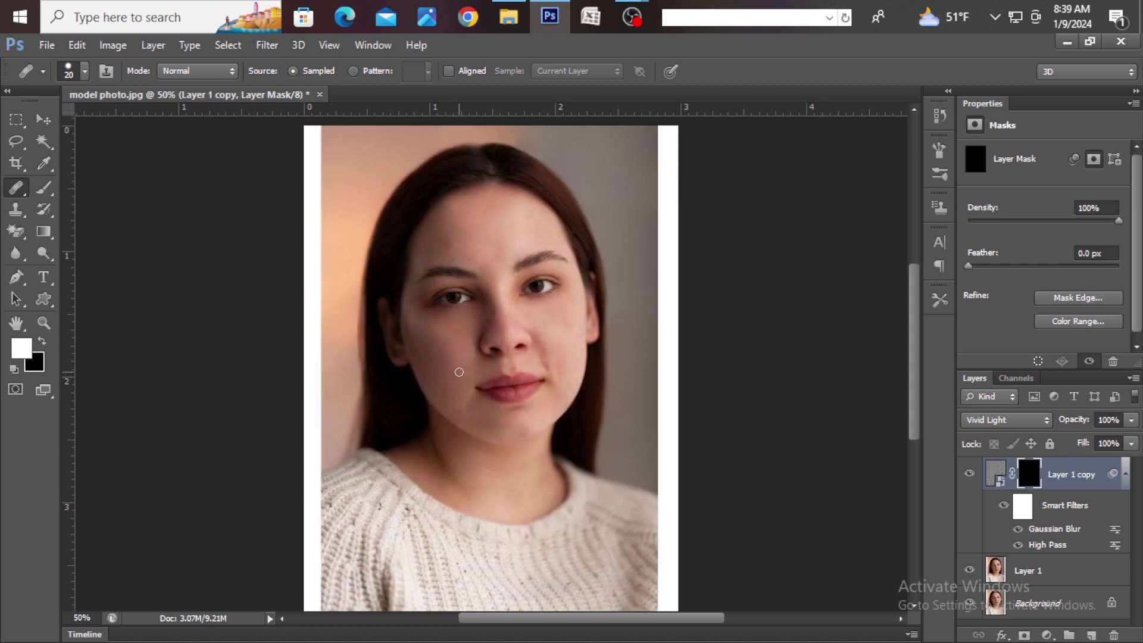
key("b")
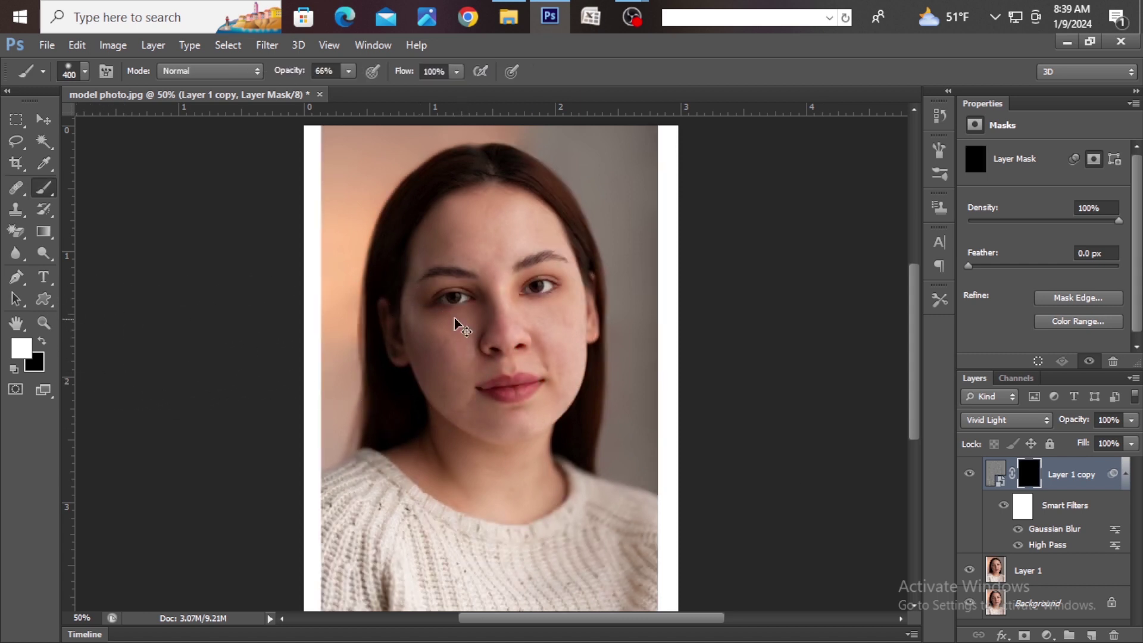
- Paint white on the Layer 1 copy mask over the forehead with a size 60 brush at 66% opacity
scroll(457, 311, "up", 1)
key("bracketleft")
key("bracketleft")
key("bracketleft")
key("bracketleft")
key("bracketleft")
key("bracketleft")
key("bracketleft")
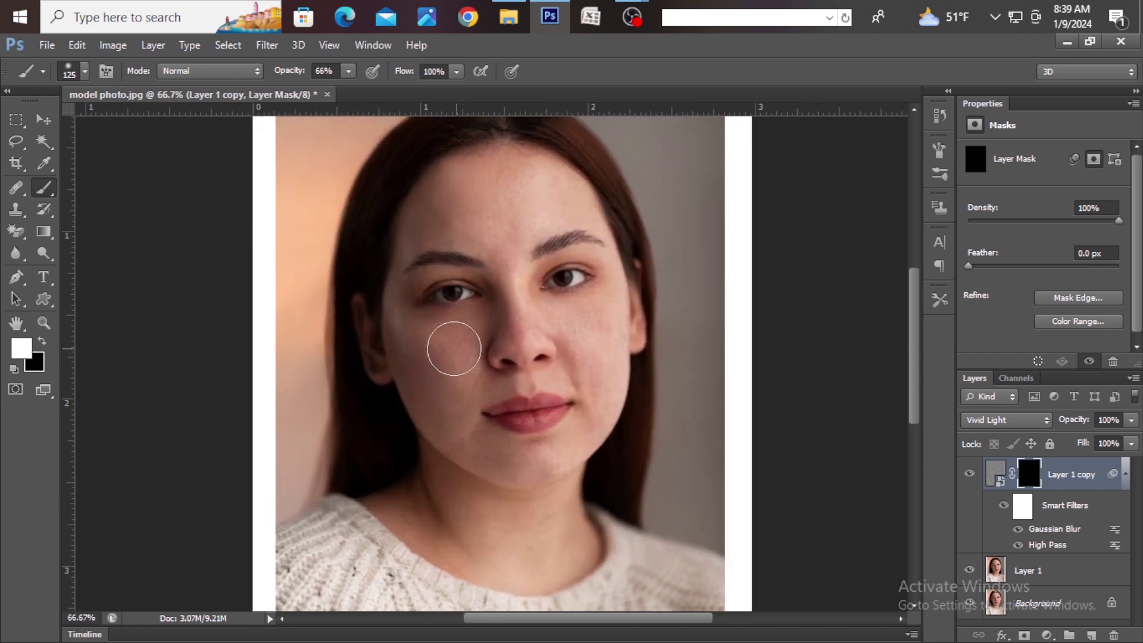
scroll(424, 339, "up", 1)
key("bracketleft")
key("bracketleft")
key("bracketleft")
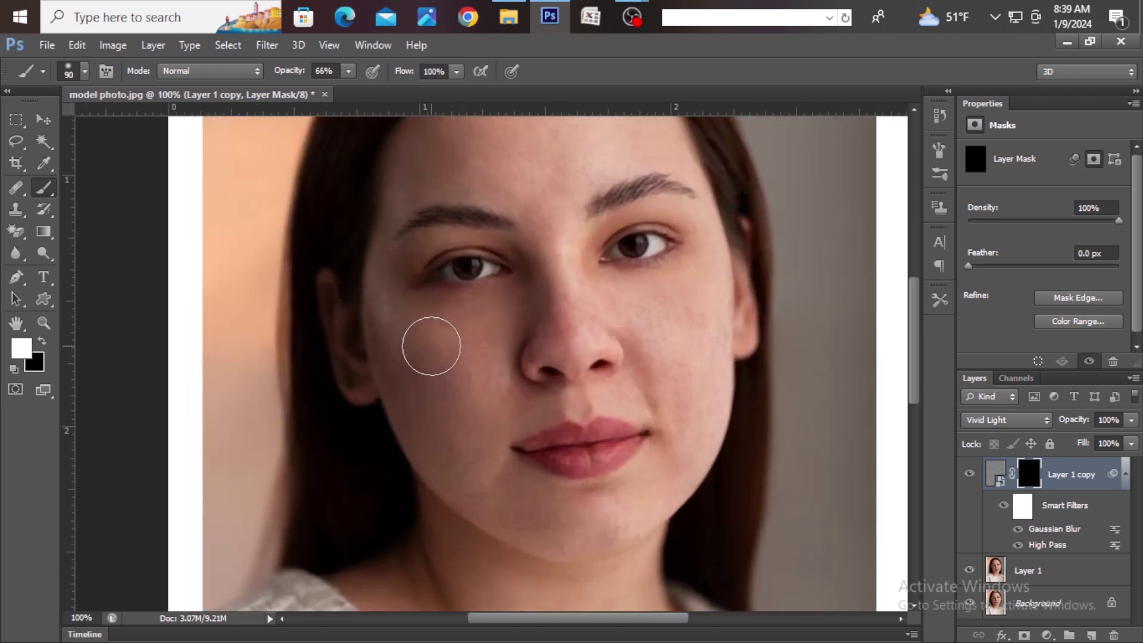
scroll(408, 326, "up", 3)
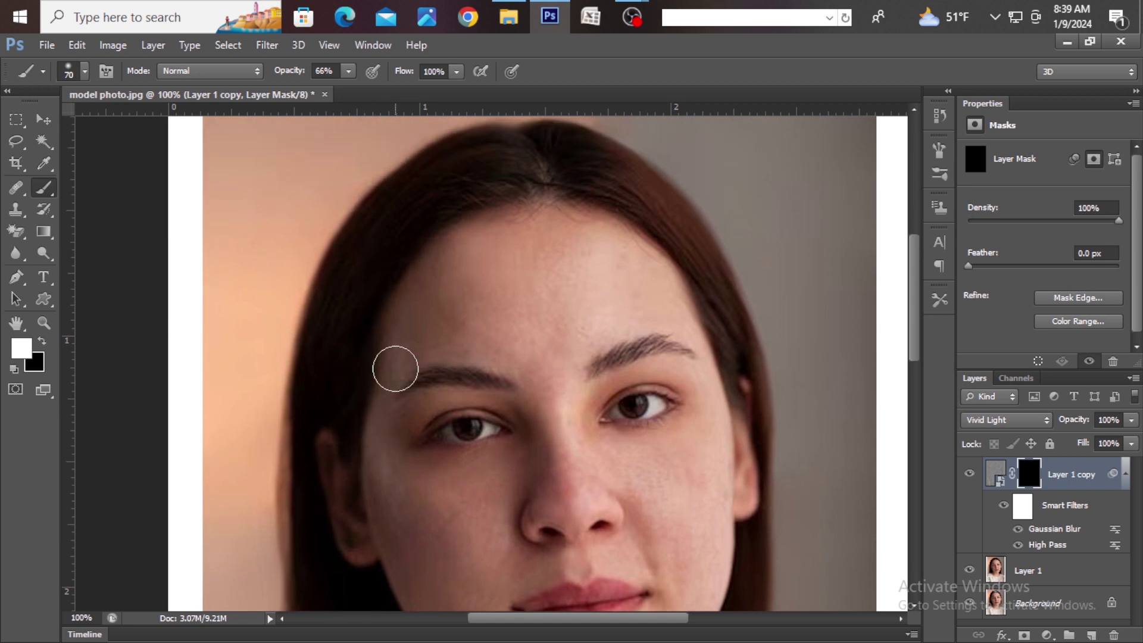
key("bracketleft")
left_click_drag(451, 262, 541, 226)
mouse_move(477, 334)
left_mouse_down()
mouse_move(503, 334)
mouse_move(479, 334)
mouse_move(478, 350)
mouse_move(510, 334)
mouse_move(498, 340)
mouse_move(539, 356)
mouse_move(516, 365)
mouse_move(531, 330)
left_mouse_up()
- Paint the mask around the eyebrow and eye on the brighter side of the face with smaller brushes, sizes 20 to 30
scroll(550, 376, "down", 2)
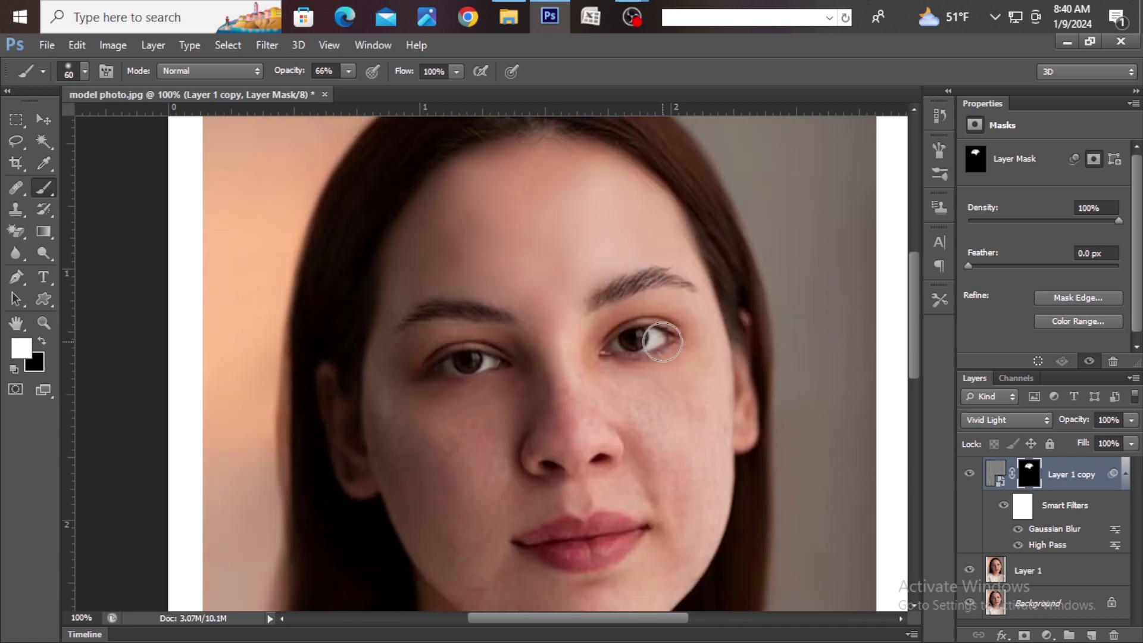
key("bracketleft")
left_click(697, 265, "ctrl")
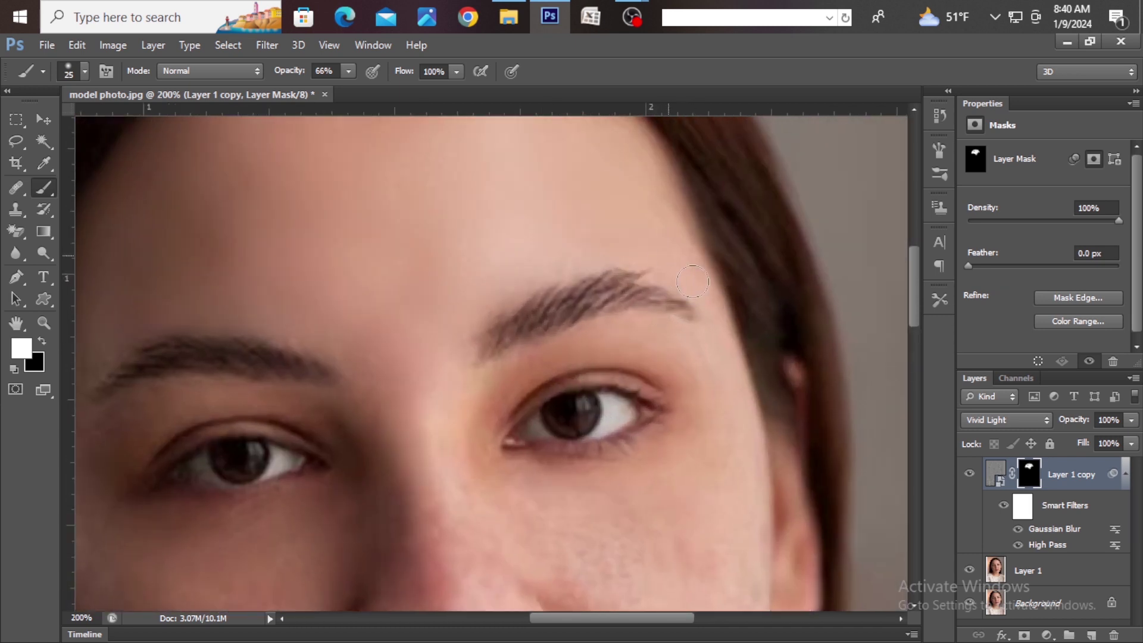
scroll(726, 322, "down", 2)
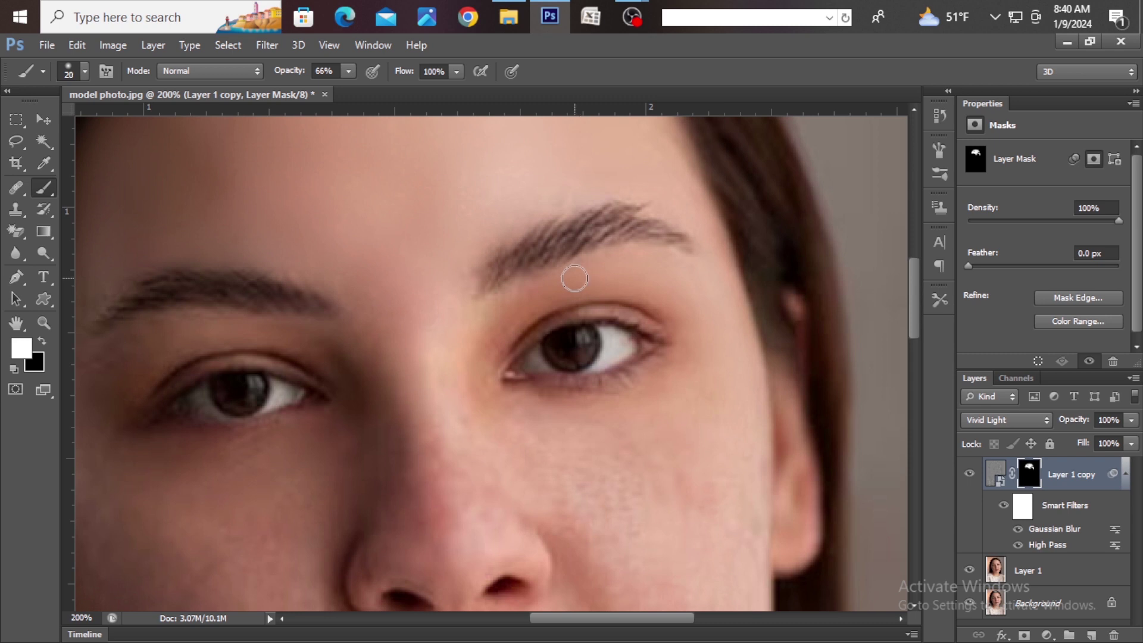
key("bracketleft")
scroll(711, 307, "down", 2)
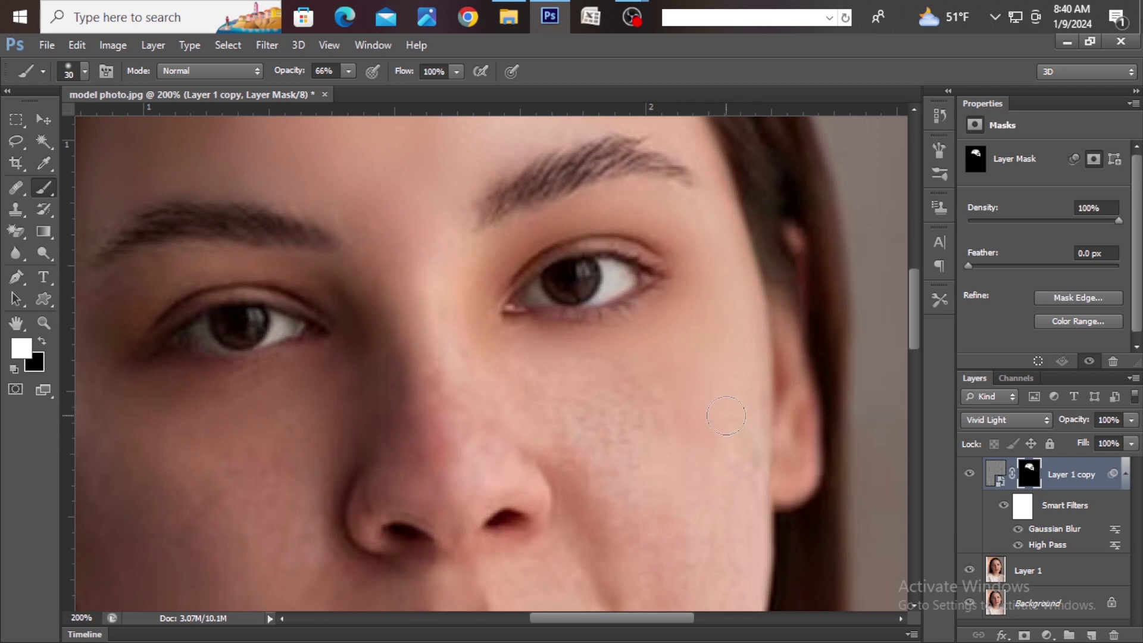
- Raise the brush opacity to 100% and paint the mask over the brighter cheek down to the jawline with brush size 45
scroll(744, 361, "down", 2)
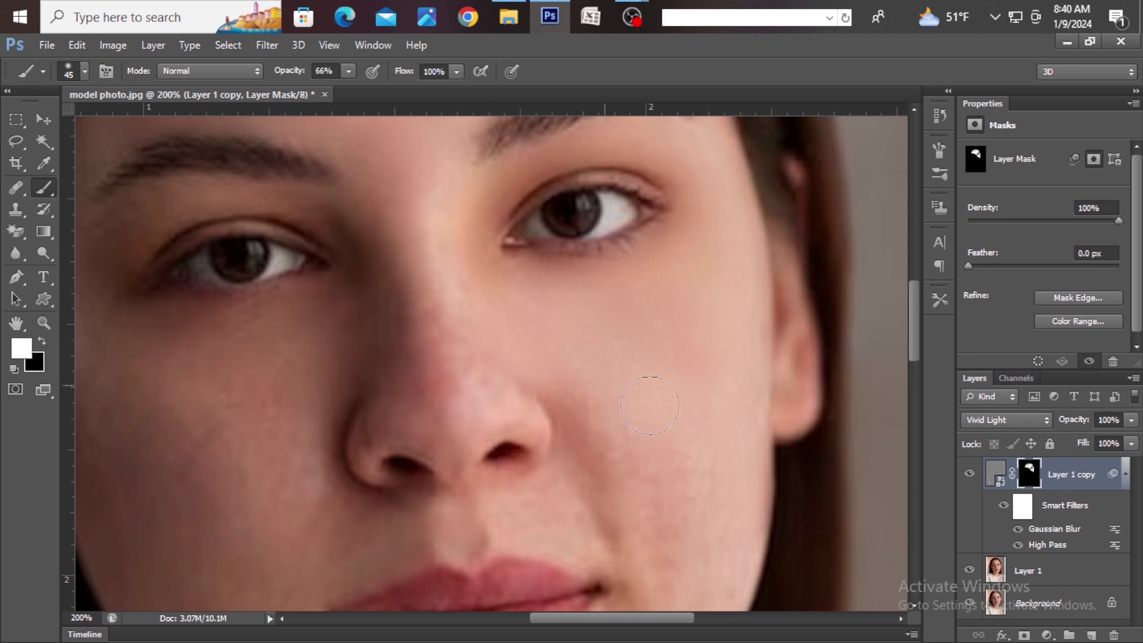
left_click(346, 72)
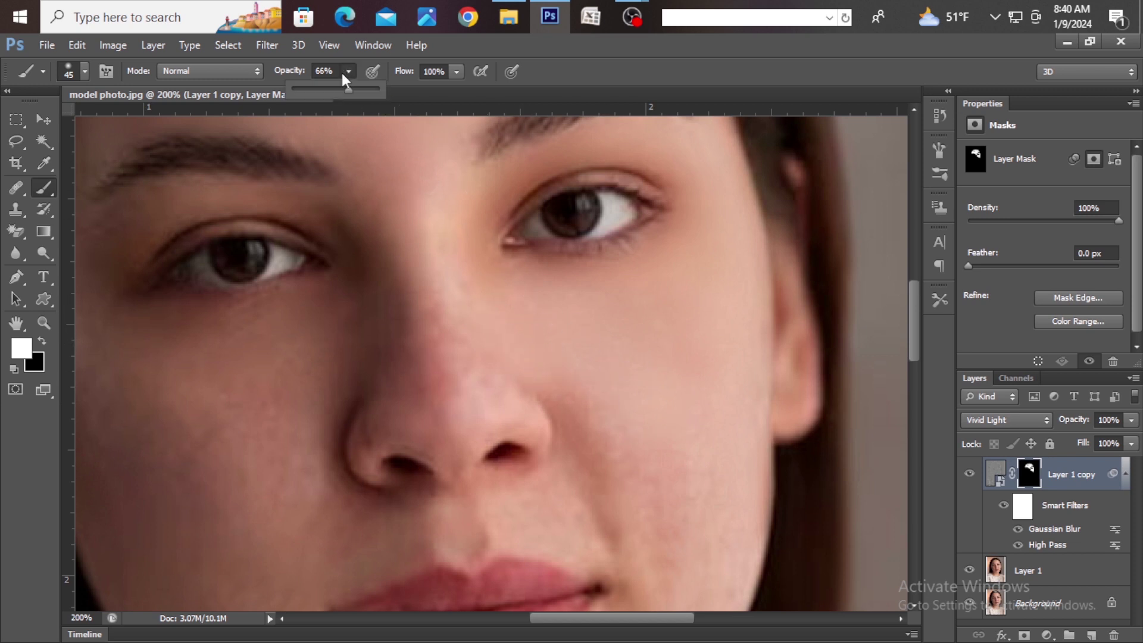
left_click(481, 253)
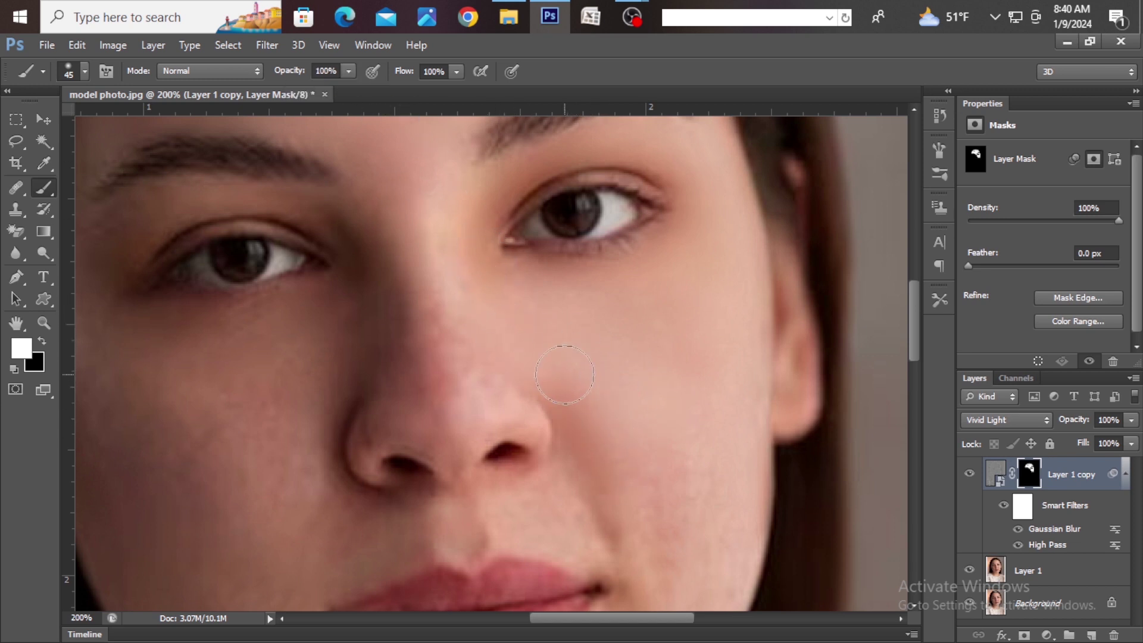
scroll(715, 352, "down", 3)
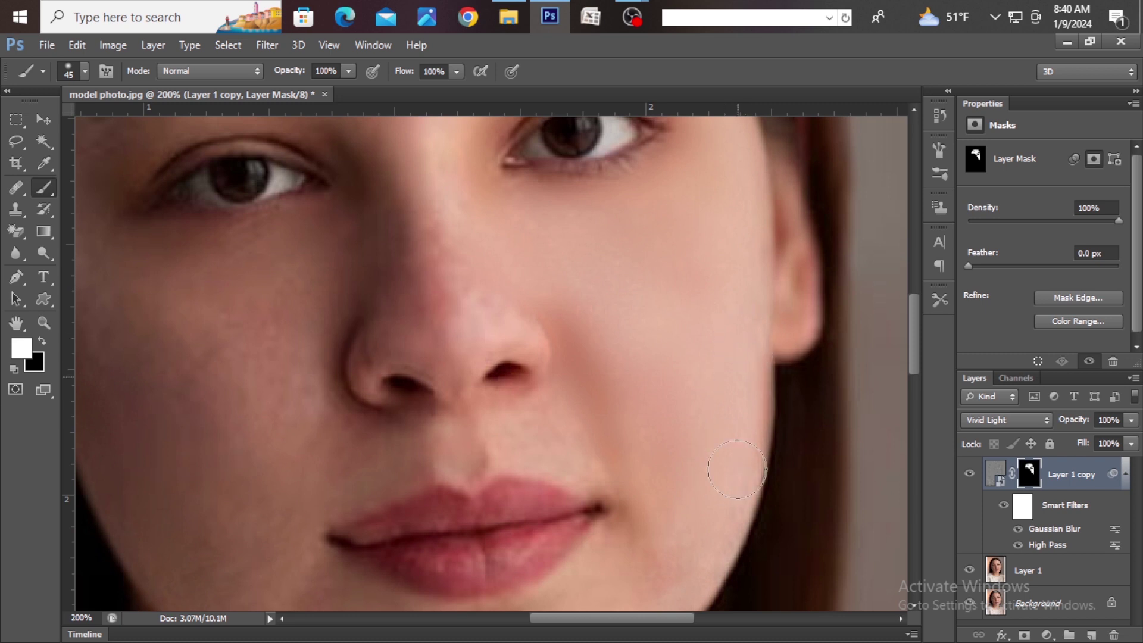
scroll(729, 453, "down", 2)
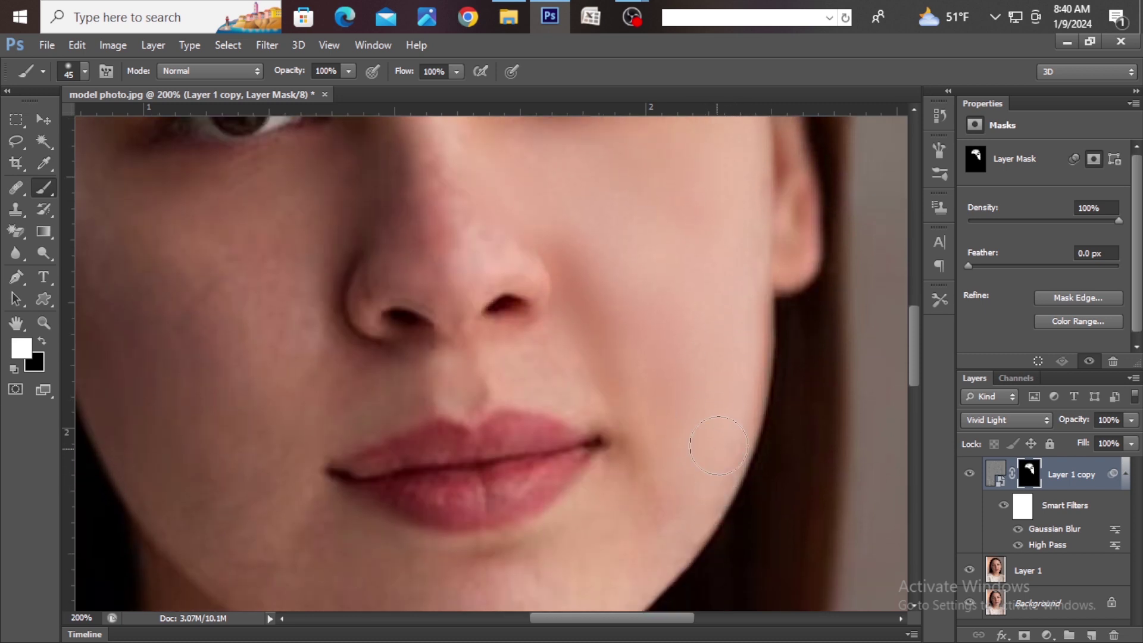
scroll(657, 512, "down", 2)
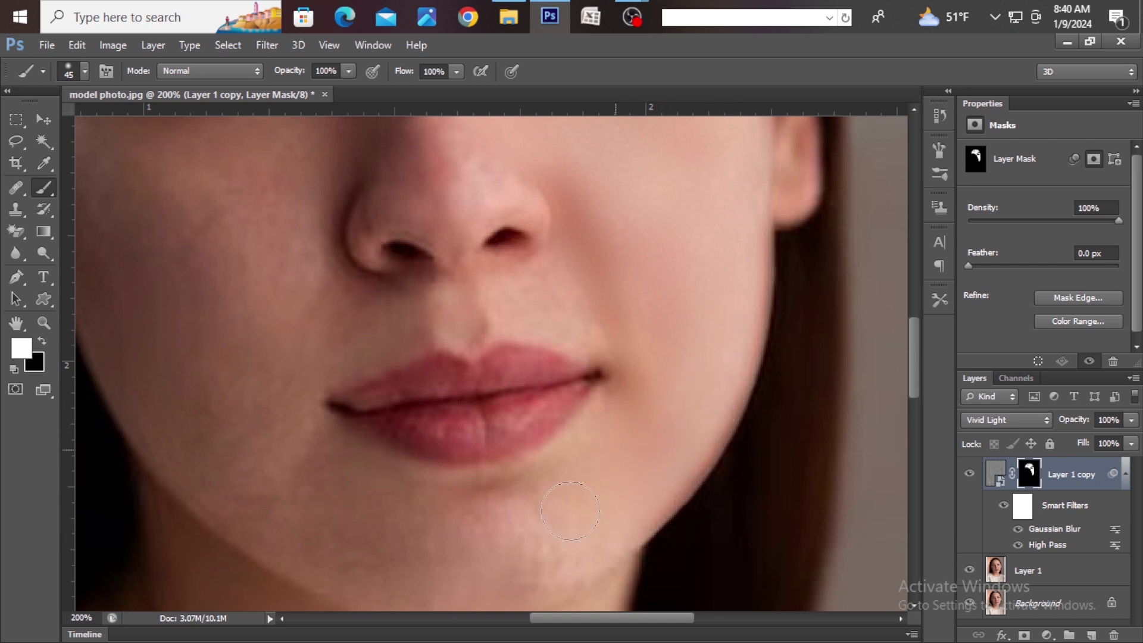
- Paint the mask over the chin and the jaw on the shadowed side of the face with the size 45 brush
scroll(626, 489, "down", 3)
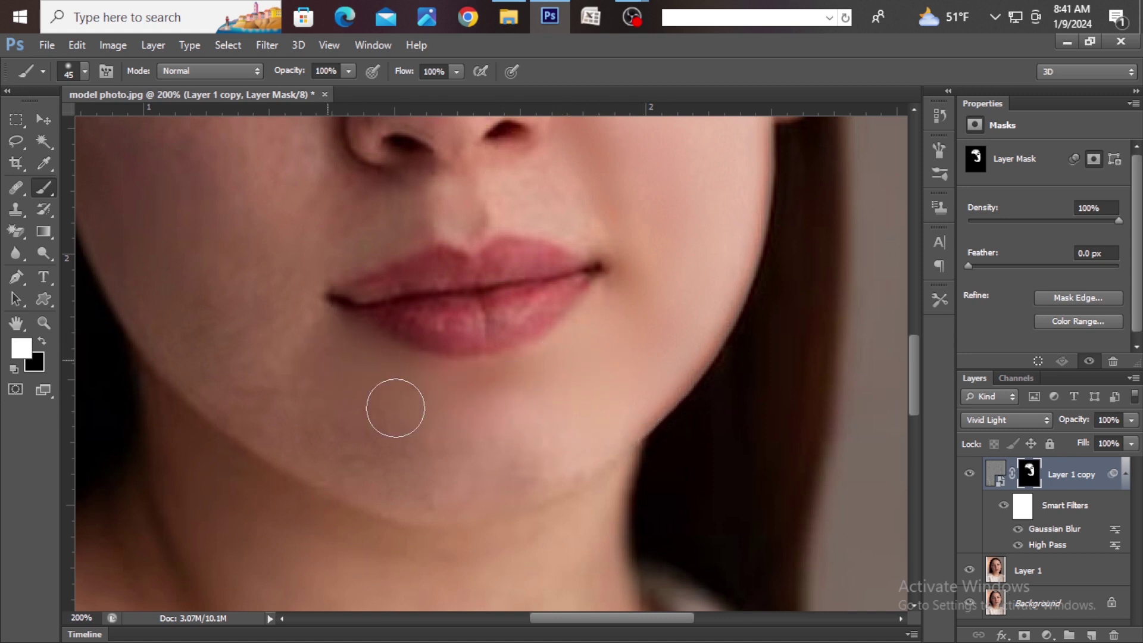
scroll(570, 436, "down", 1)
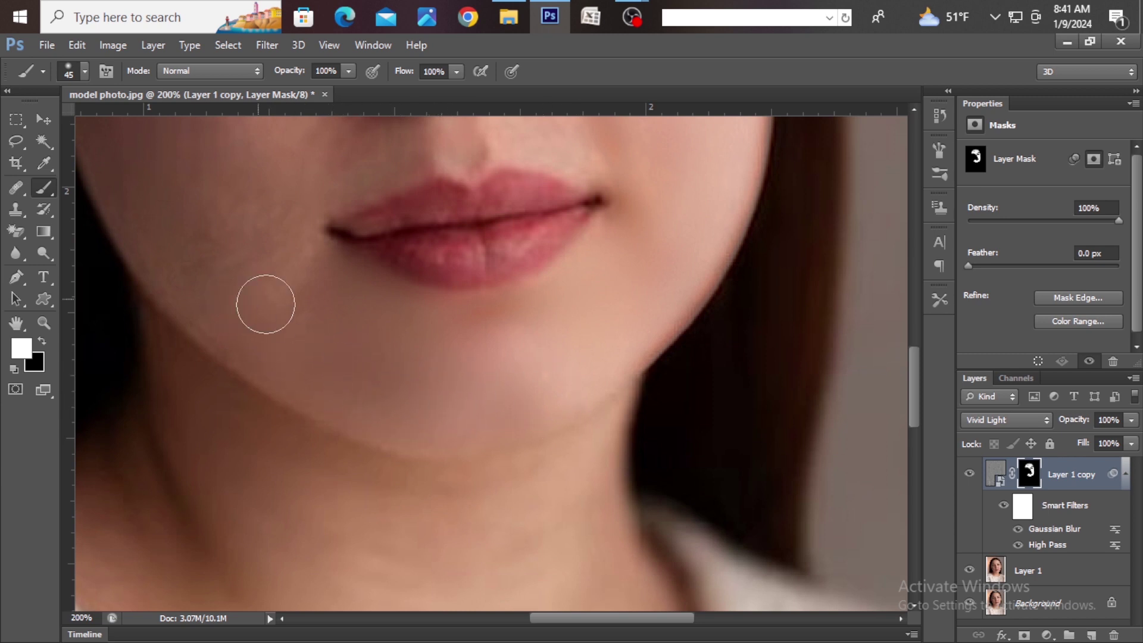
scroll(303, 291, "up", 2)
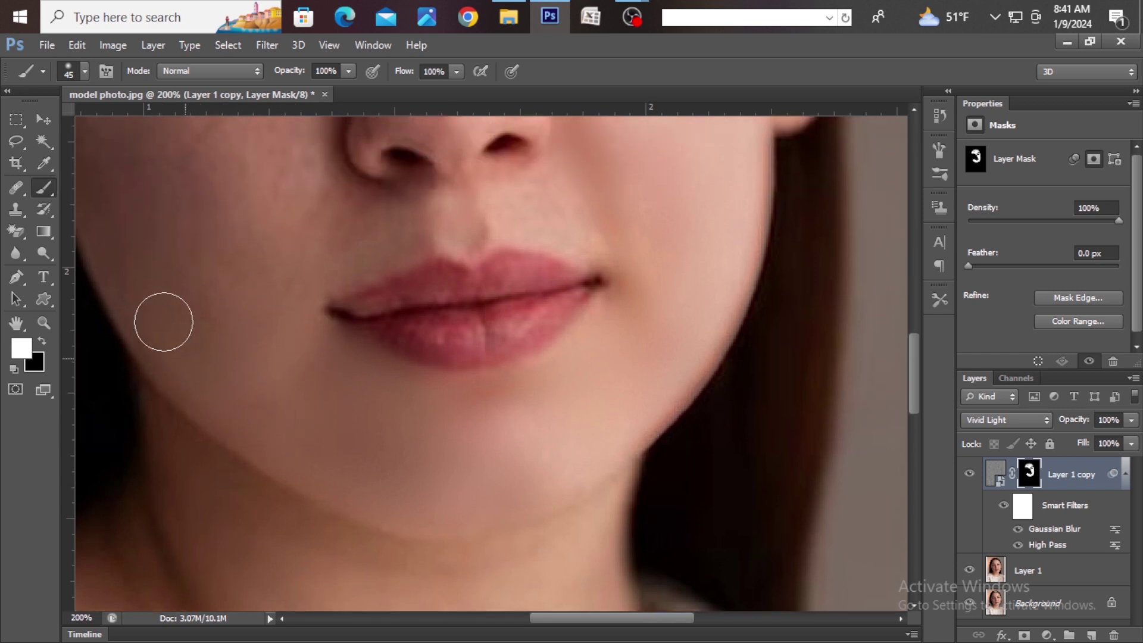
- Paint the mask over the shadowed cheek, from beside the mouth up to below the eye, with the size 45 brush
key("space")
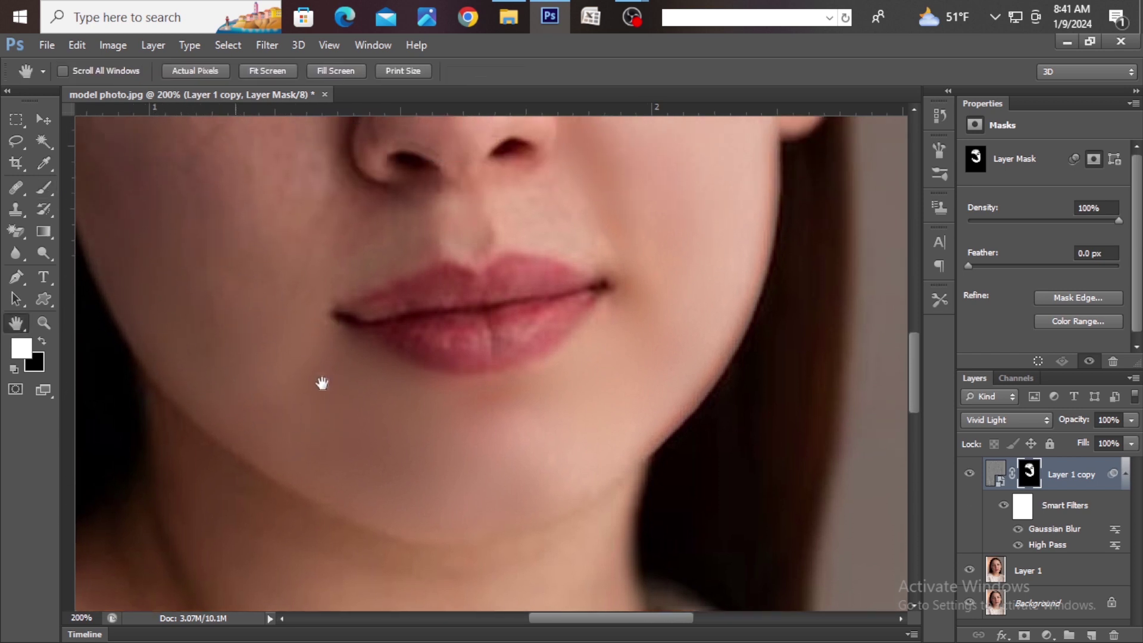
mouse_move(322, 383)
left_mouse_down()
mouse_move(394, 382)
mouse_move(393, 405)
left_mouse_up()
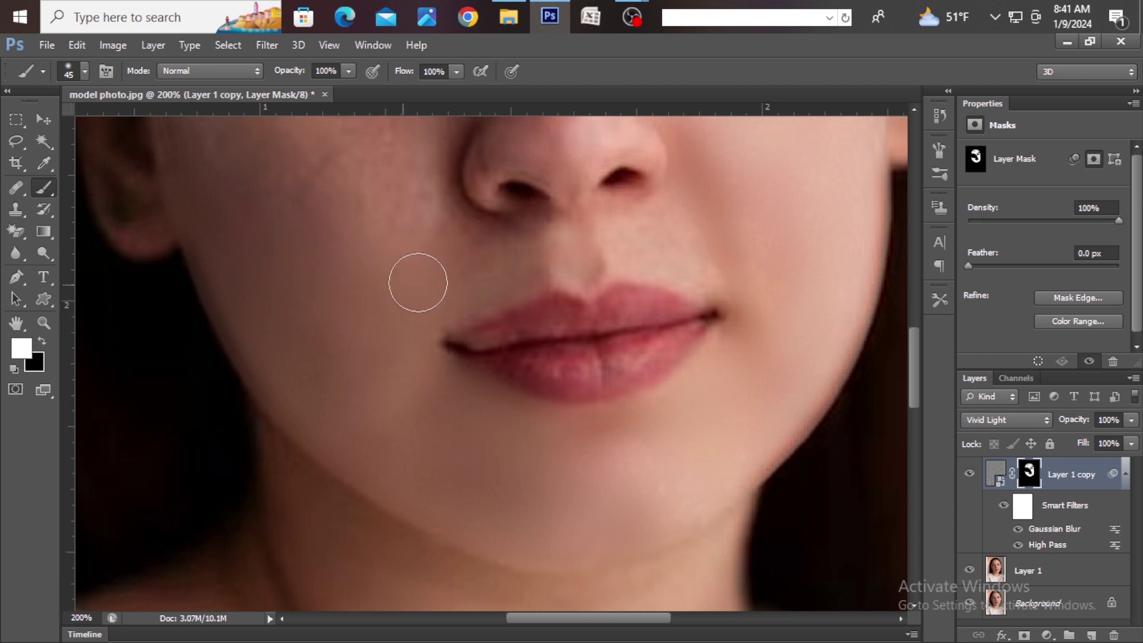
scroll(404, 338, "up", 3)
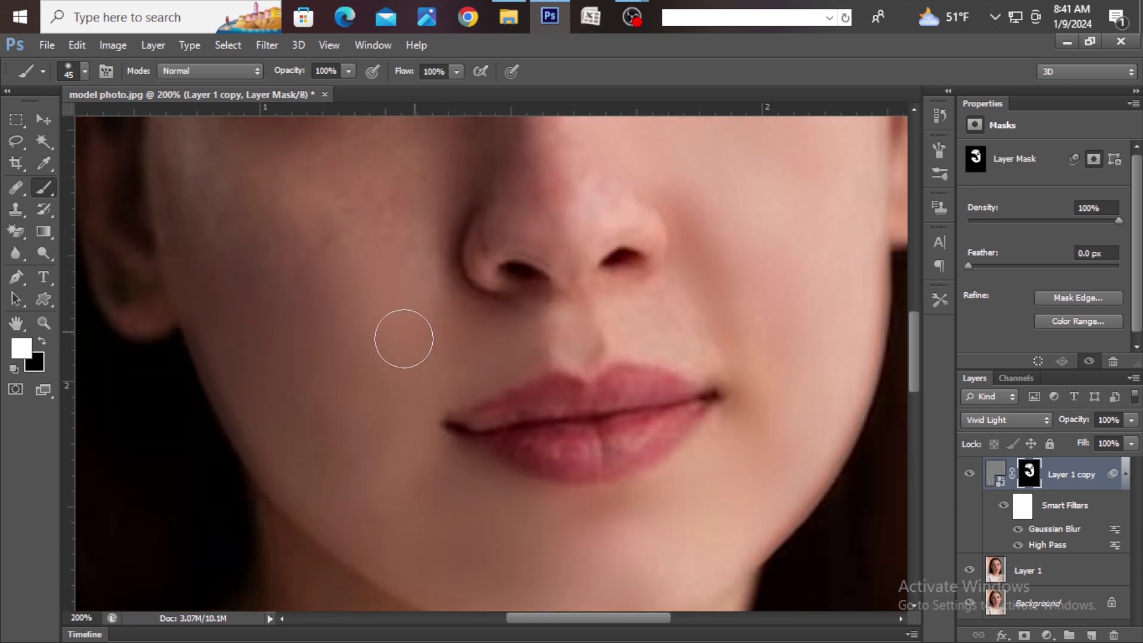
scroll(404, 338, "up", 2)
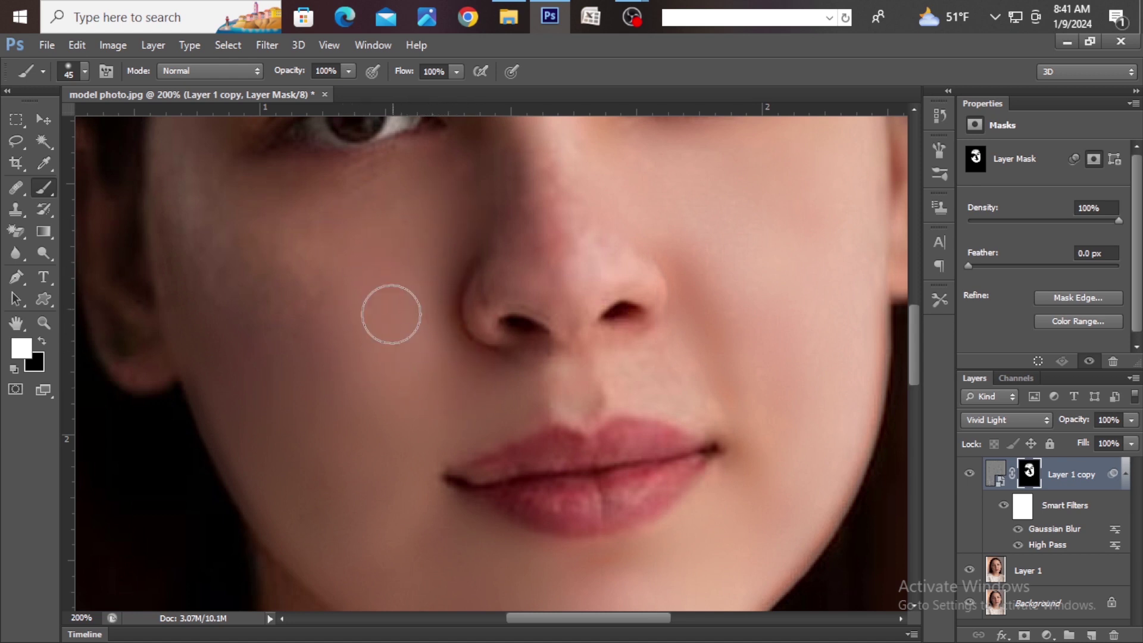
scroll(391, 314, "up", 4)
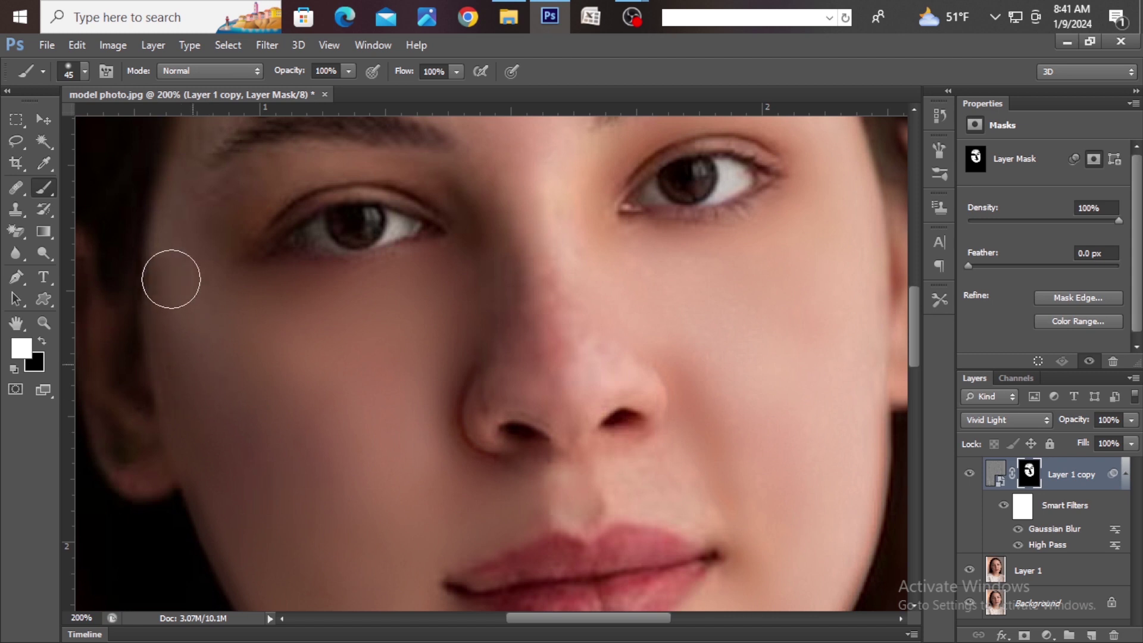
- Smooth the skin around the shadowed-side eyebrow and eye on the mask, reducing the brush from size 30 to 15
scroll(187, 286, "up", 5)
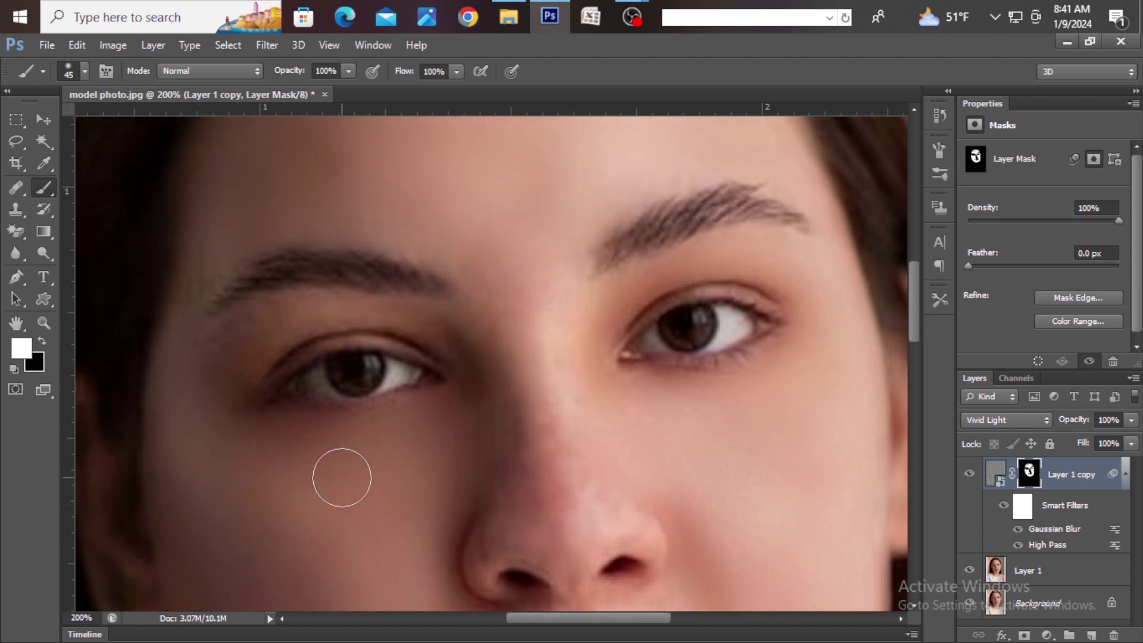
key("bracketleft")
key("bracketleft")
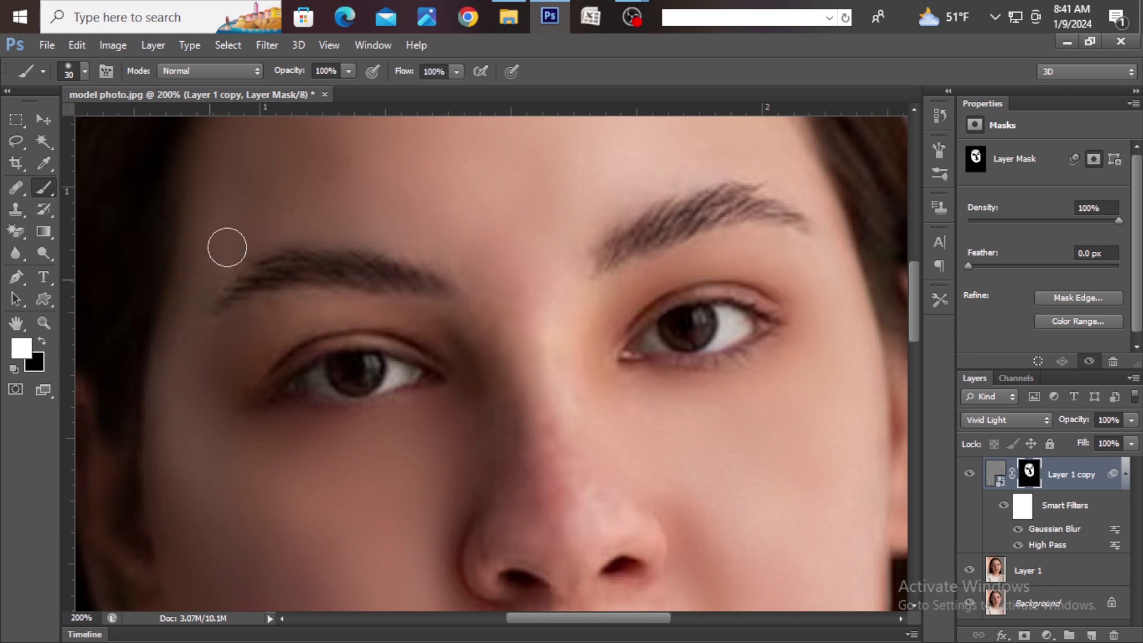
key("bracketleft")
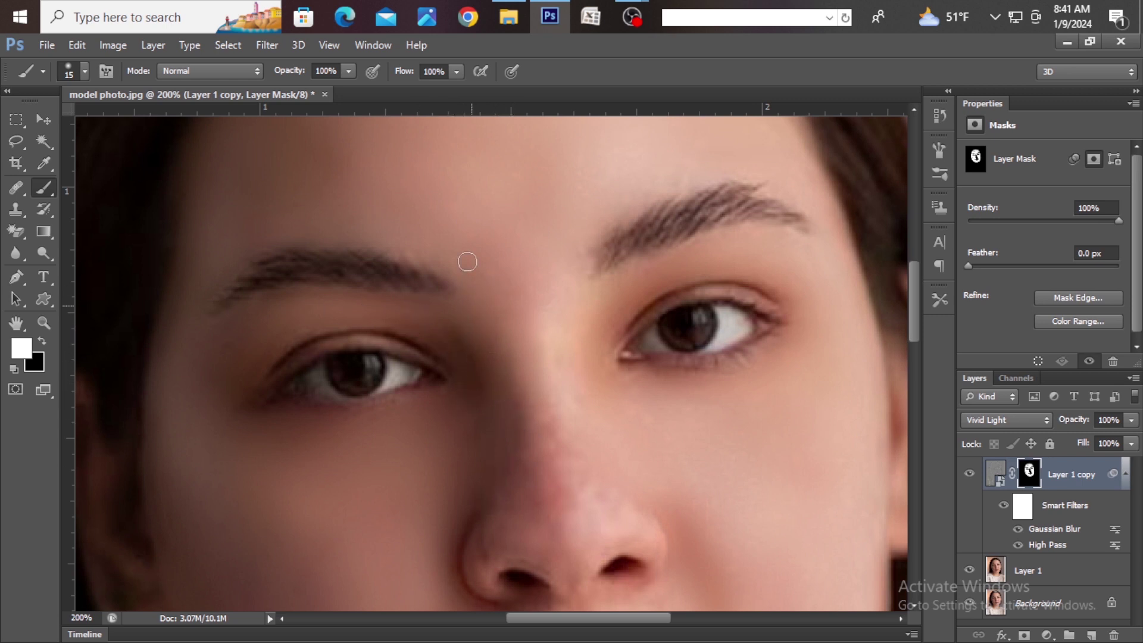
- Paint the mask over the nose and the skin above the upper lip, enlarging the brush to size 35
scroll(564, 334, "down", 3)
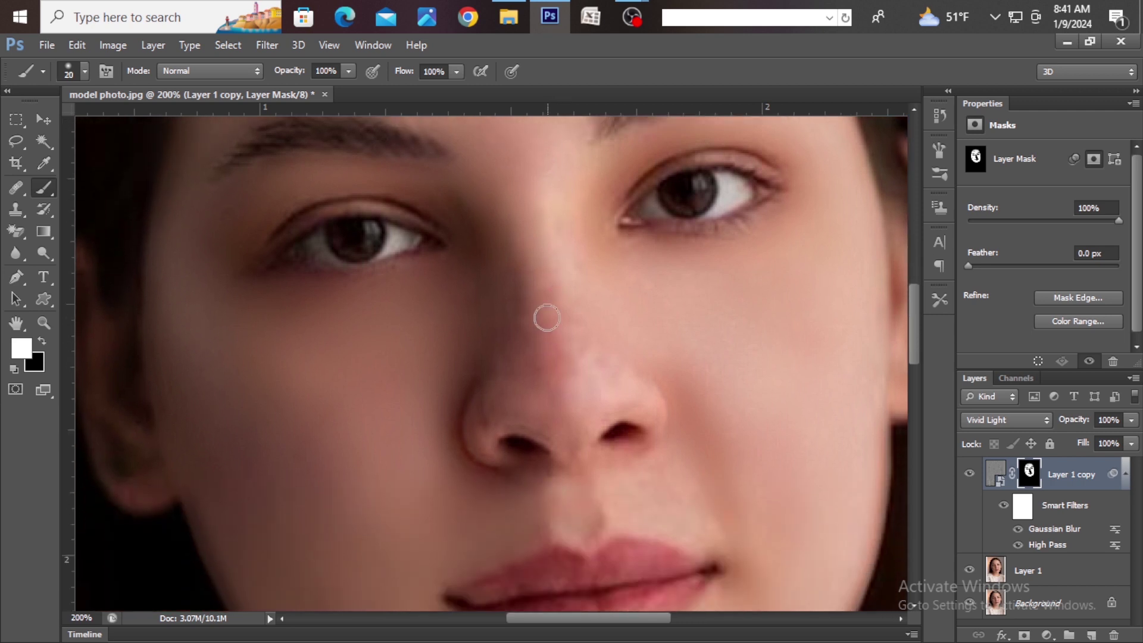
key("bracketright")
key("bracketright")
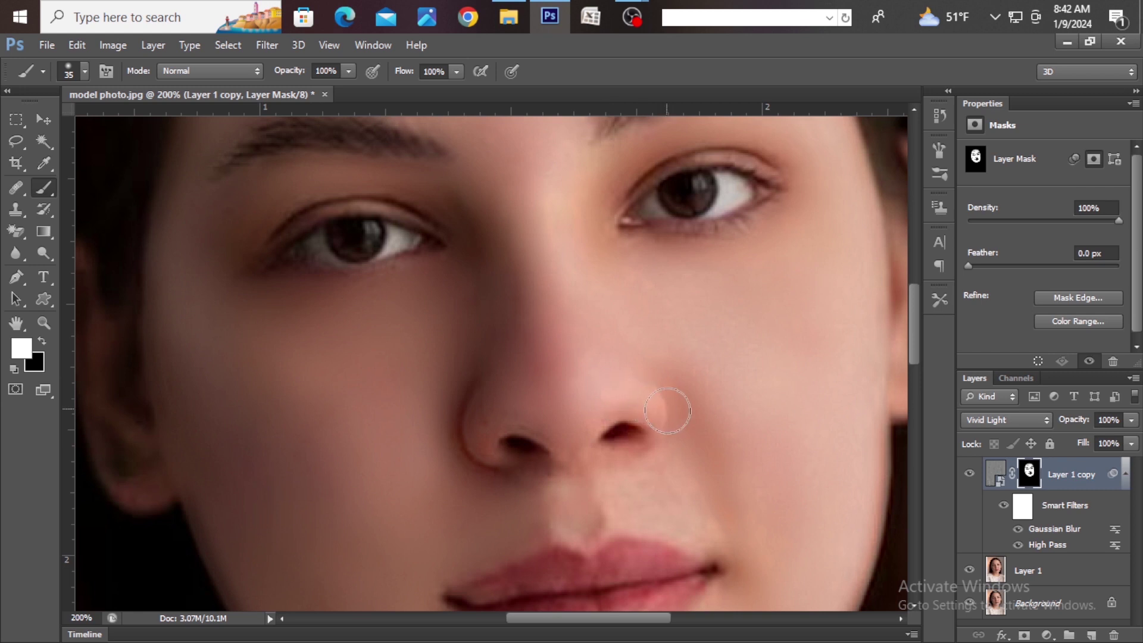
scroll(667, 411, "down", 2)
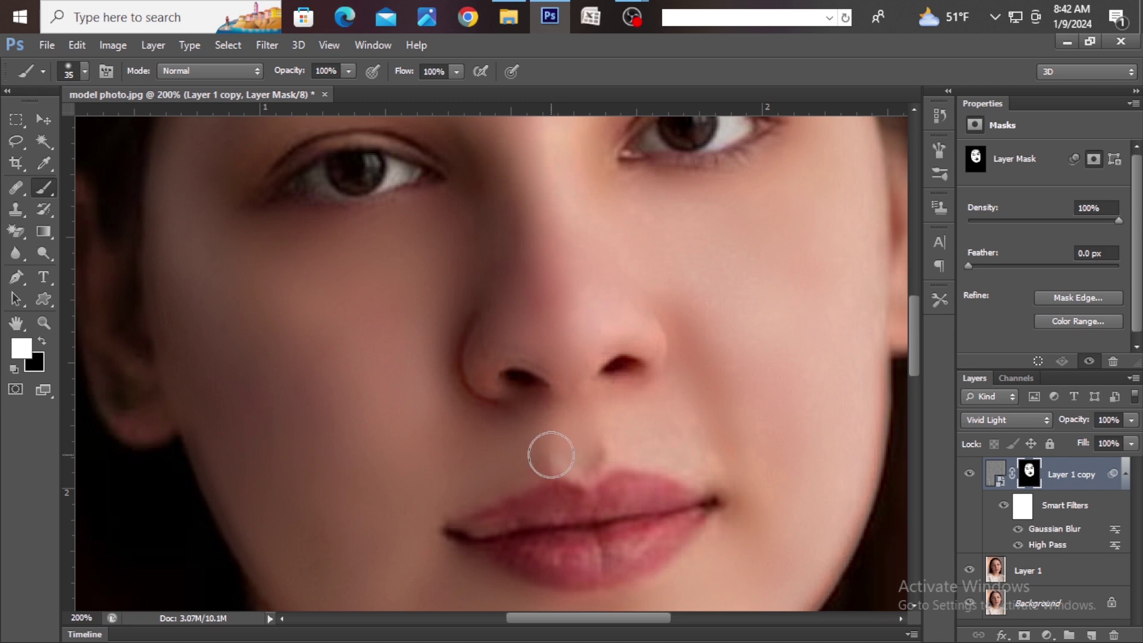
- Paint the mask over the neck down to the sweater collar, enlarging the brush to sizes 45 and 60
scroll(673, 421, "down", 2)
scroll(684, 432, "down", 1)
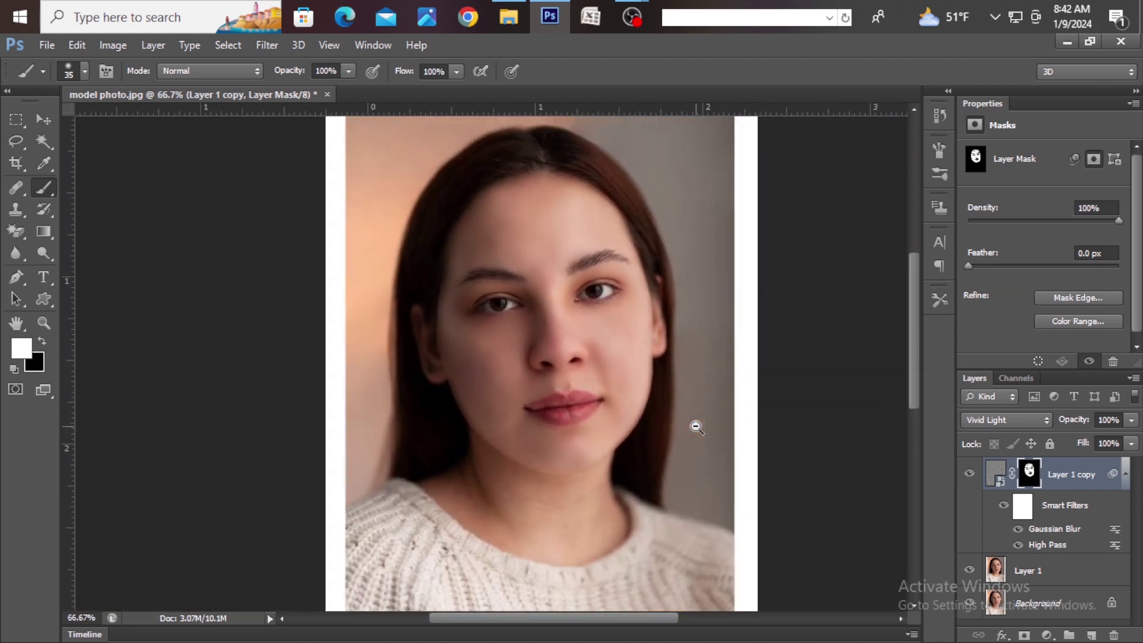
scroll(454, 461, "up", 3)
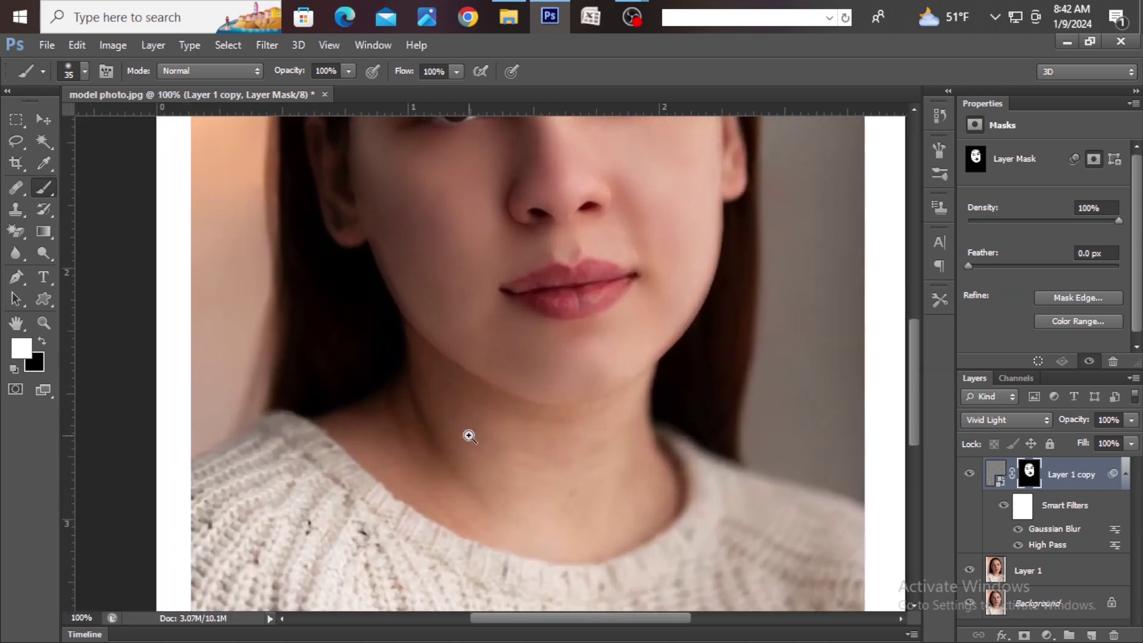
key("bracketright")
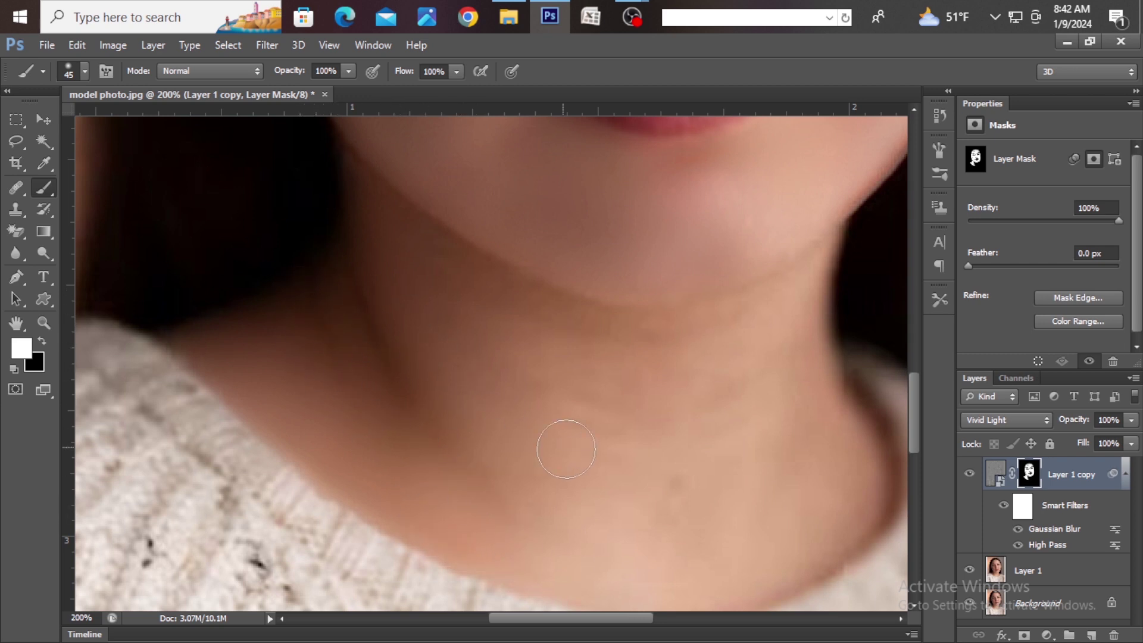
key("bracketright")
key("bracketright")
scroll(551, 416, "down", 3)
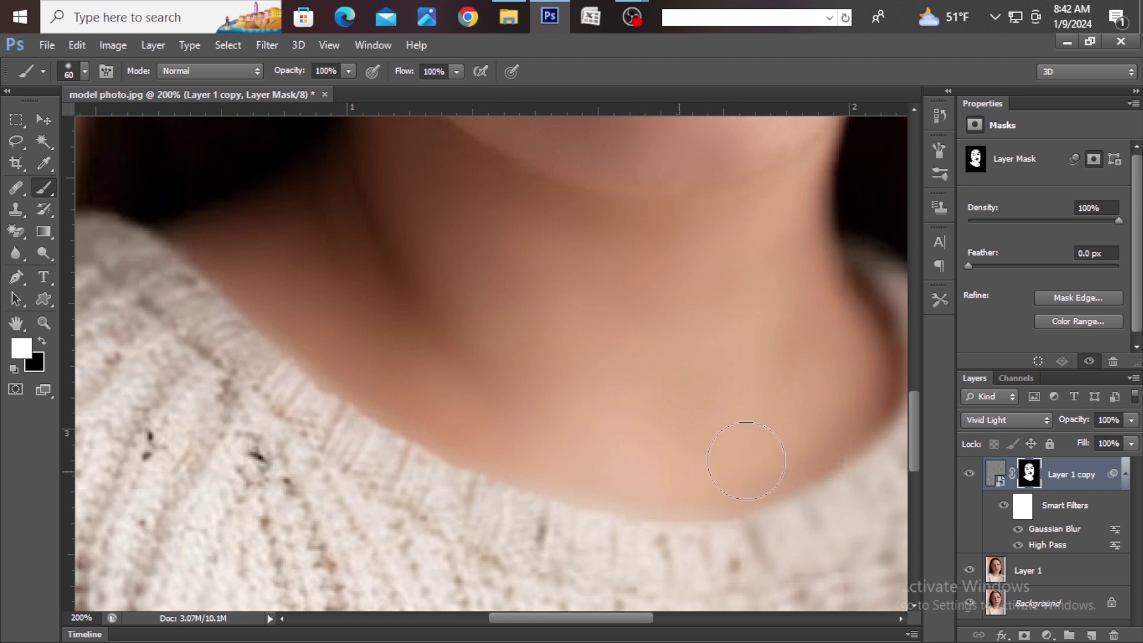
- Toggle the visibility of Layer 1 copy to compare the whole portrait with and without skin smoothing
scroll(658, 424, "down", 2)
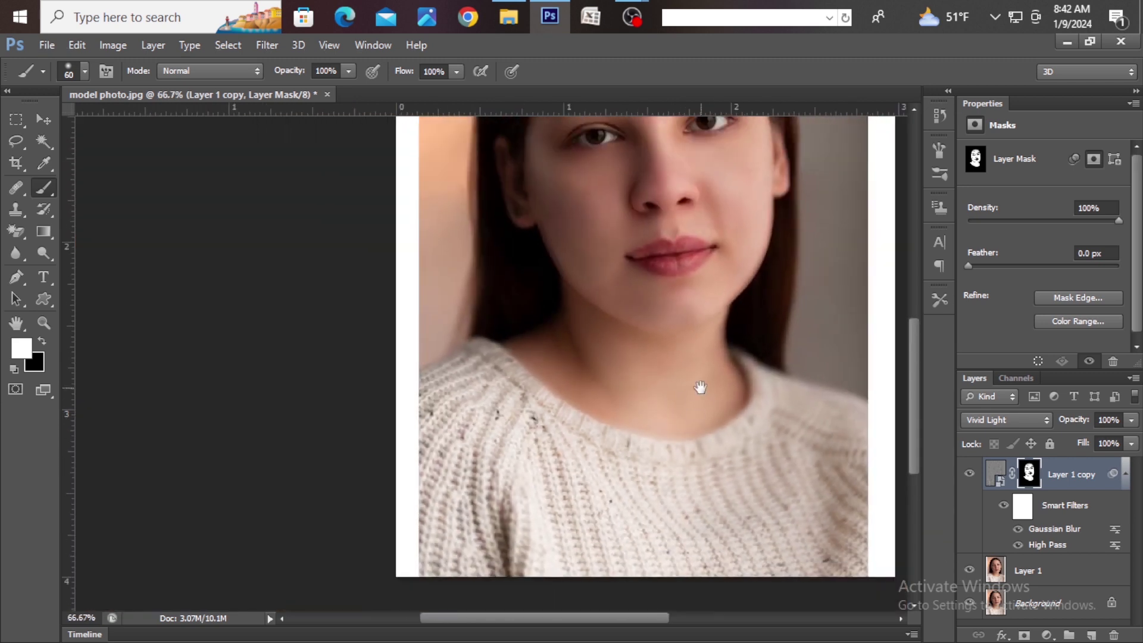
scroll(700, 388, "down", 1)
scroll(595, 416, "down", 1)
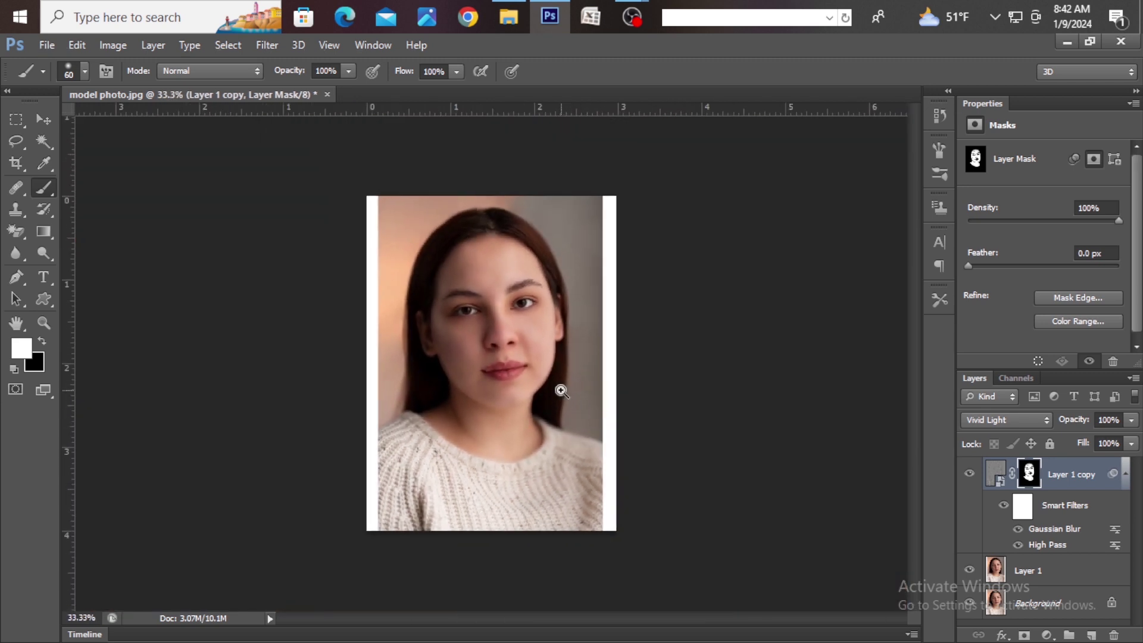
scroll(562, 391, "up", 1)
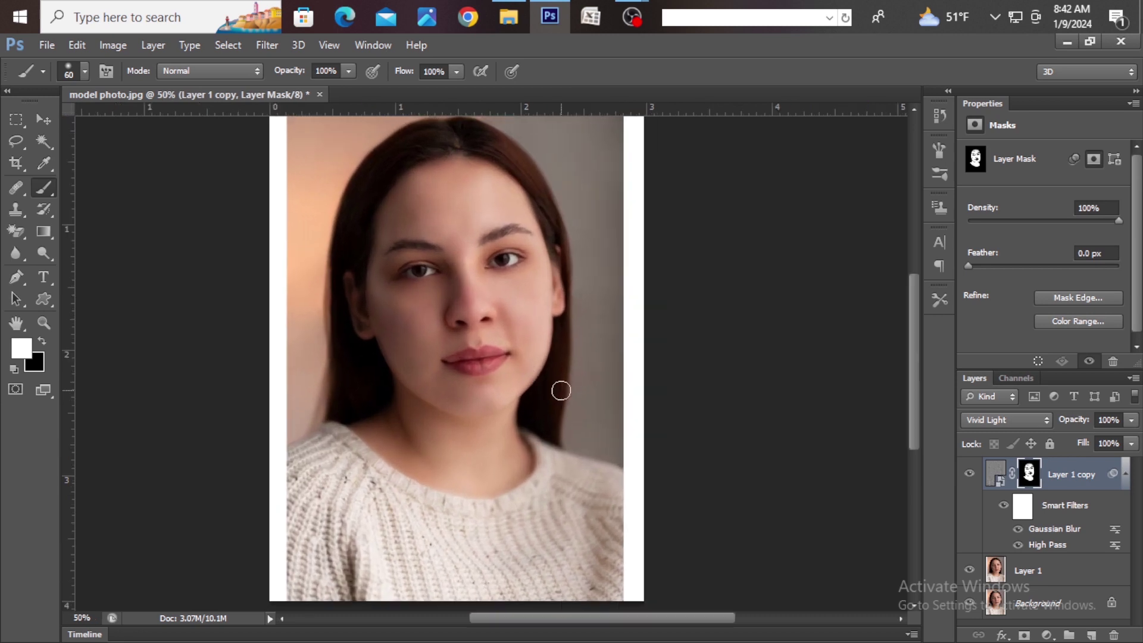
left_click(971, 475)
left_click(971, 475)
left_click(971, 475)
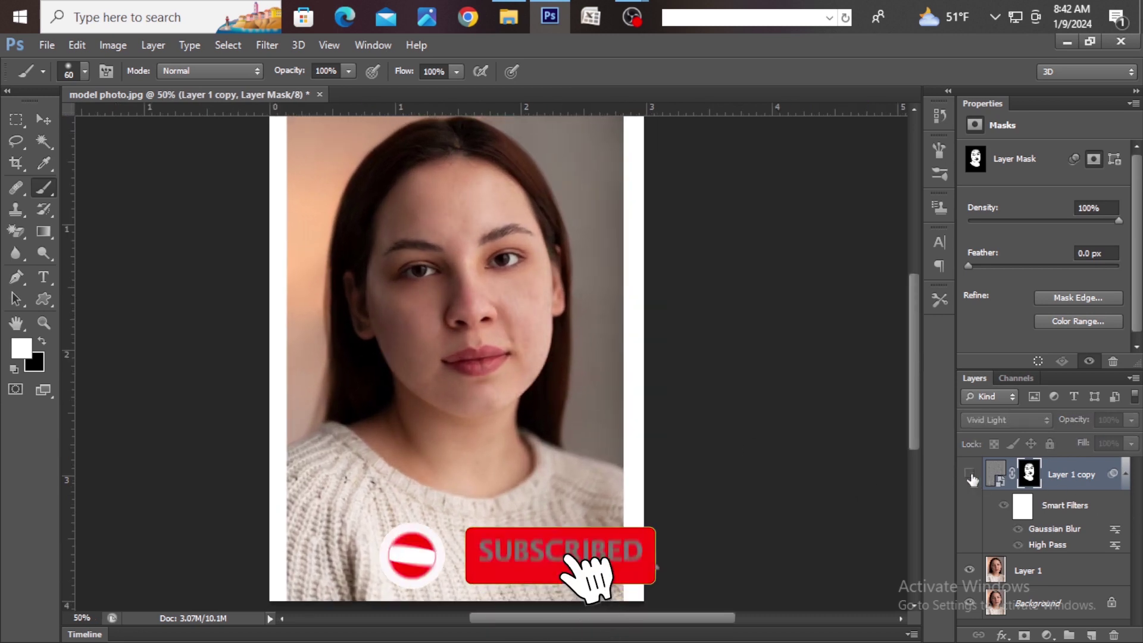
- Show Layer 1 copy again and stamp all visible layers into a new layer on top of the stack
left_click(971, 476)
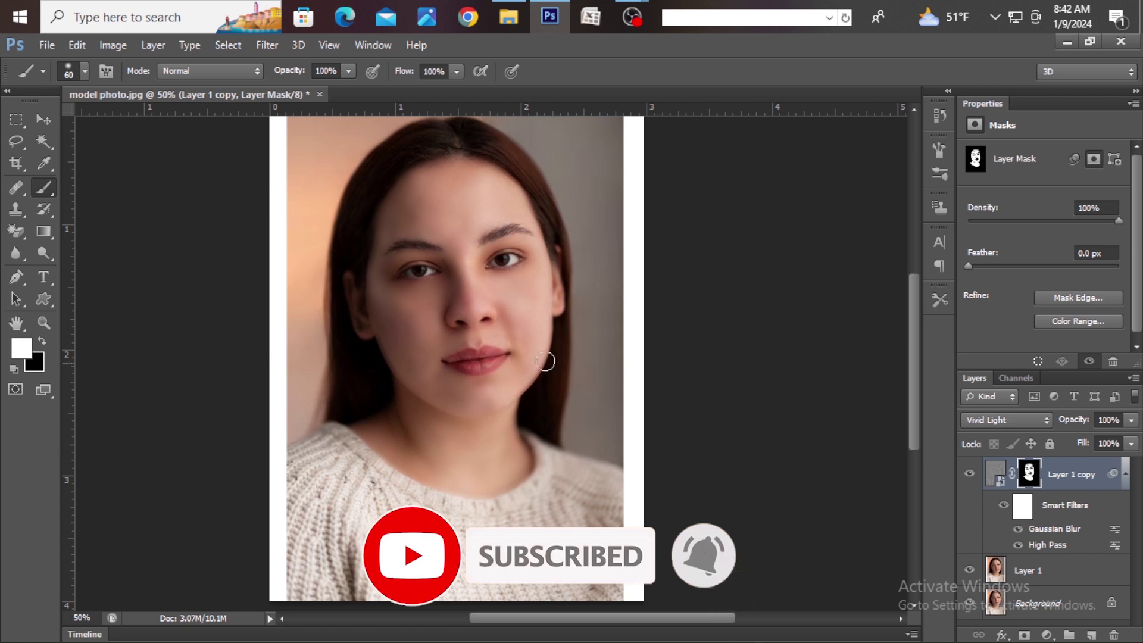
scroll(545, 361, "down", 1)
scroll(543, 352, "up", 1)
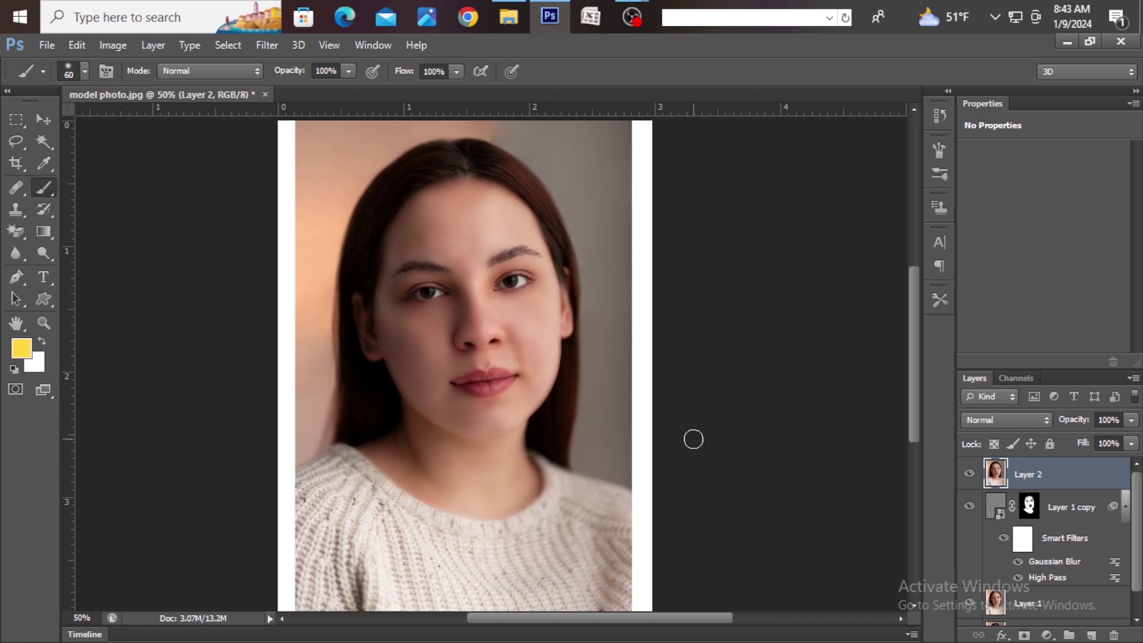
- Apply Levels to the stamped layer, setting the black input to 15 and pulling the white input slightly inward
key("ctrl+l")
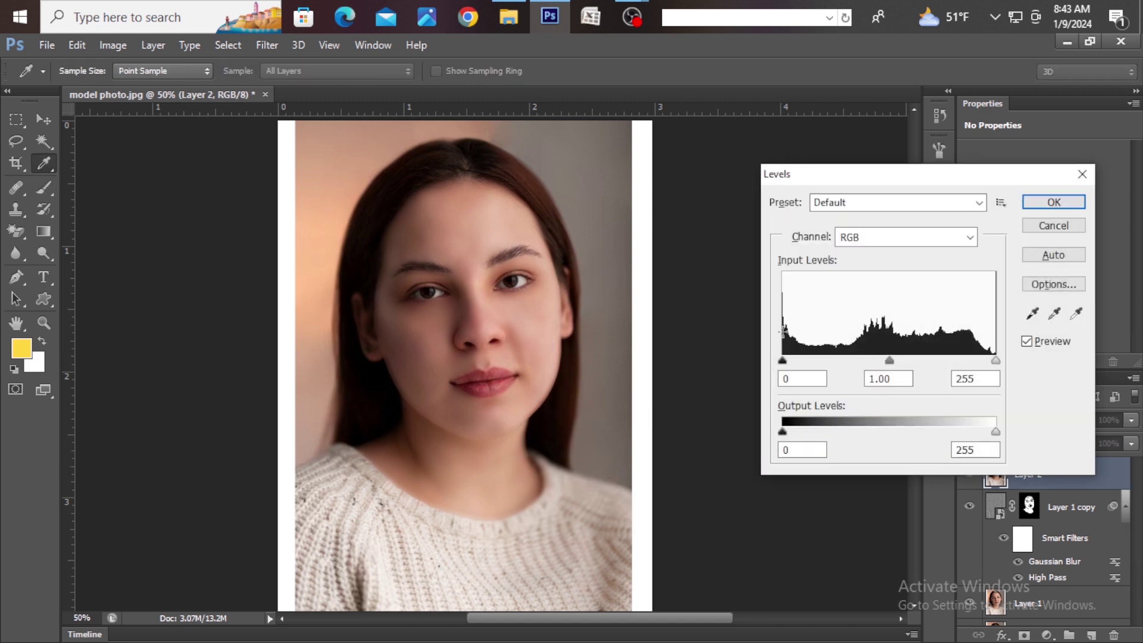
left_click_drag(784, 361, 794, 361)
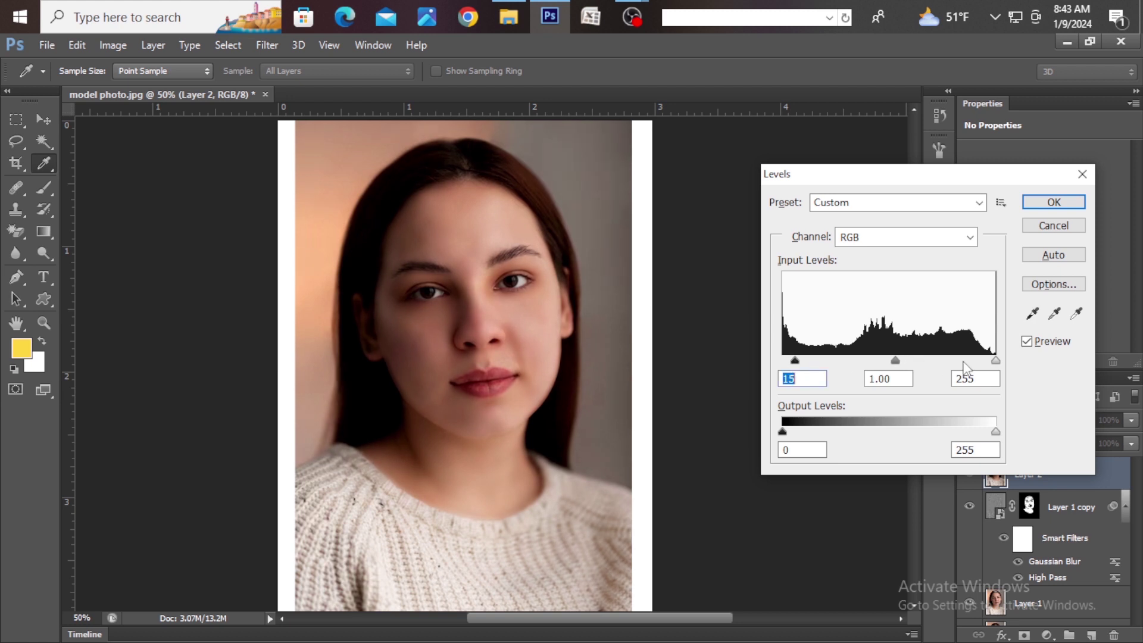
mouse_move(995, 362)
left_mouse_down()
mouse_move(973, 359)
mouse_move(982, 362)
left_mouse_up()
left_click(1054, 202)
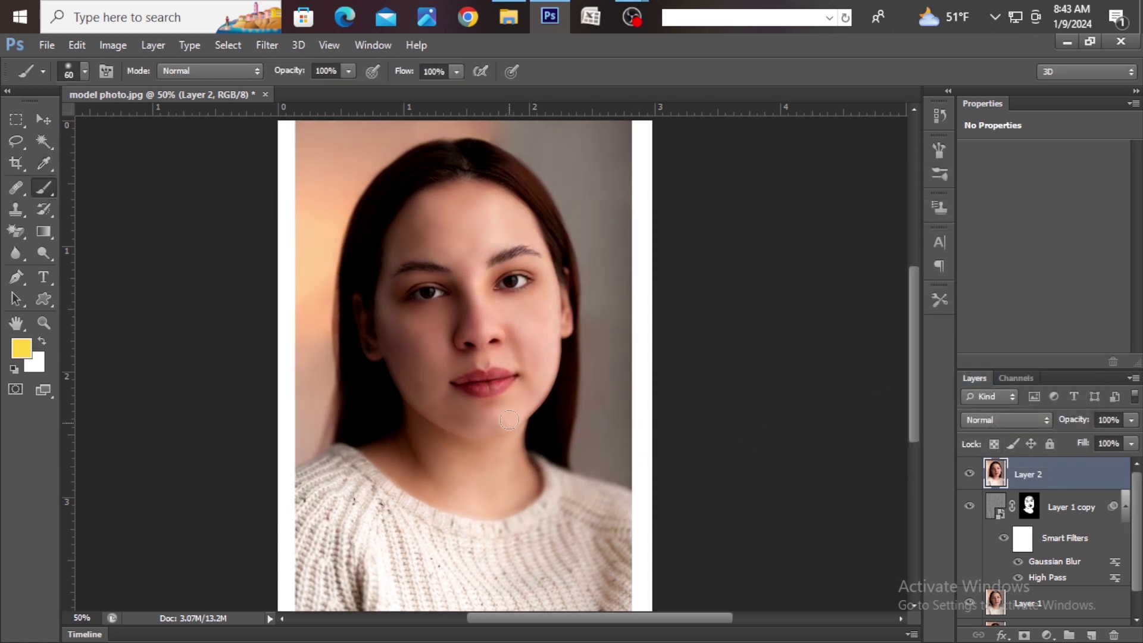
- Apply Curves to the stamped layer, lifting the midtones slightly from input 119 to output 131
scroll(519, 353, "up", 2)
scroll(524, 346, "down", 3)
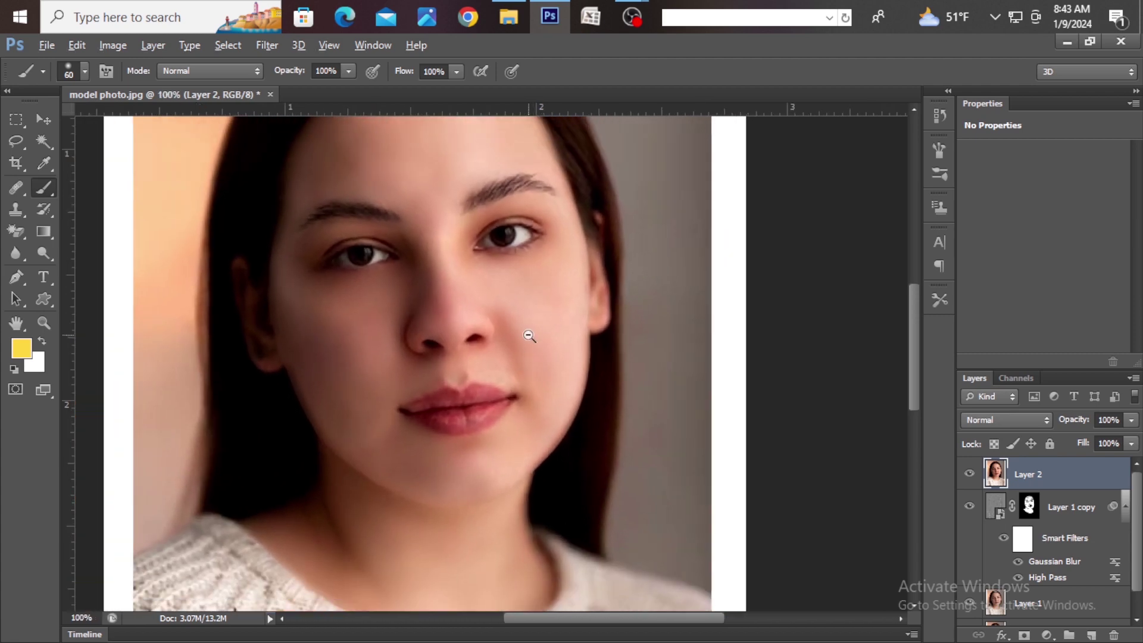
scroll(529, 340, "up", 1)
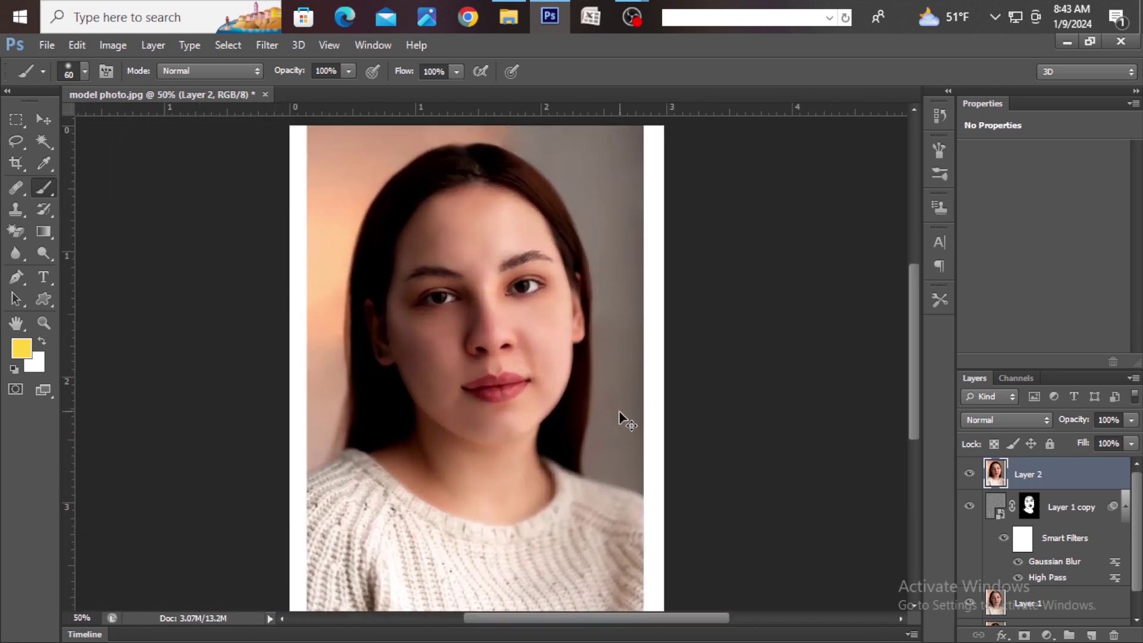
key("ctrl+m")
left_click_drag(900, 347, 900, 329)
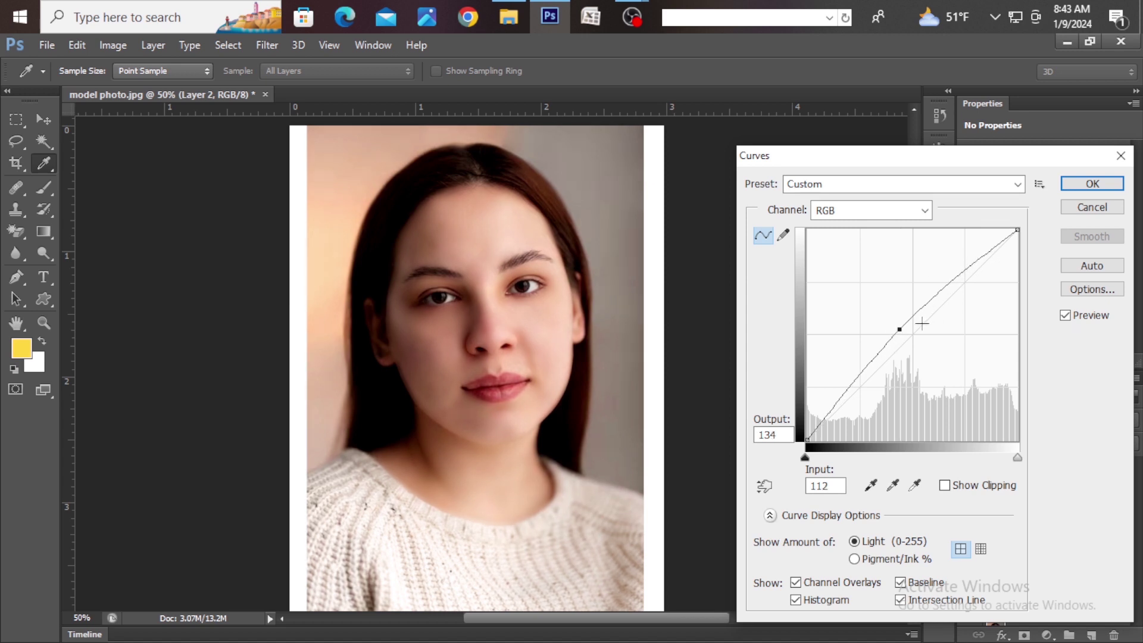
left_click_drag(898, 330, 900, 333)
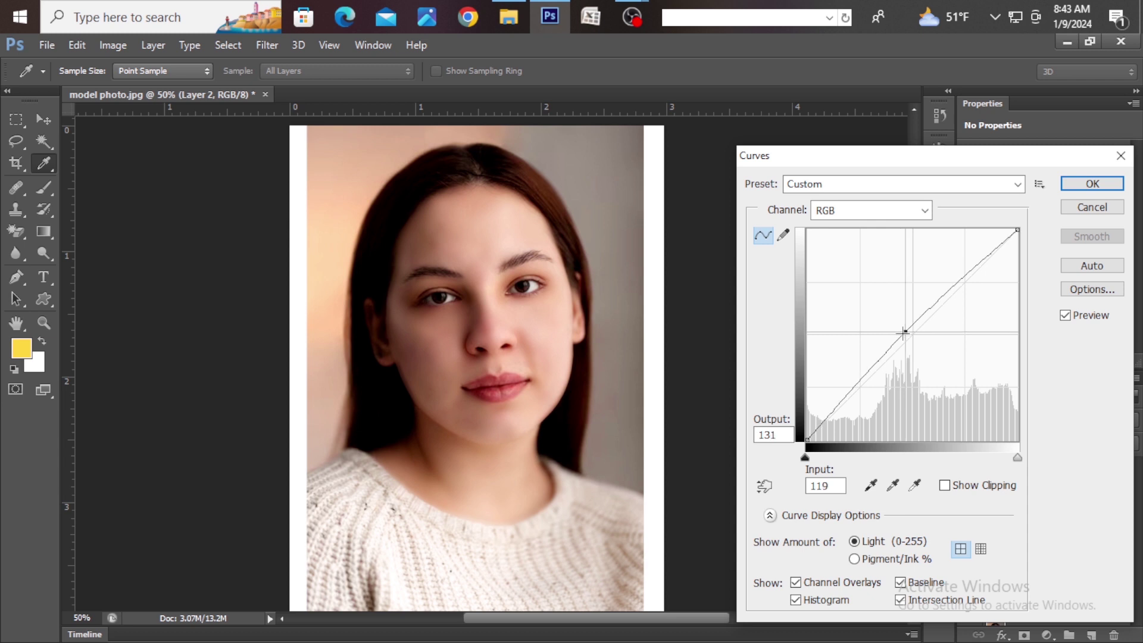
left_click(1079, 196)
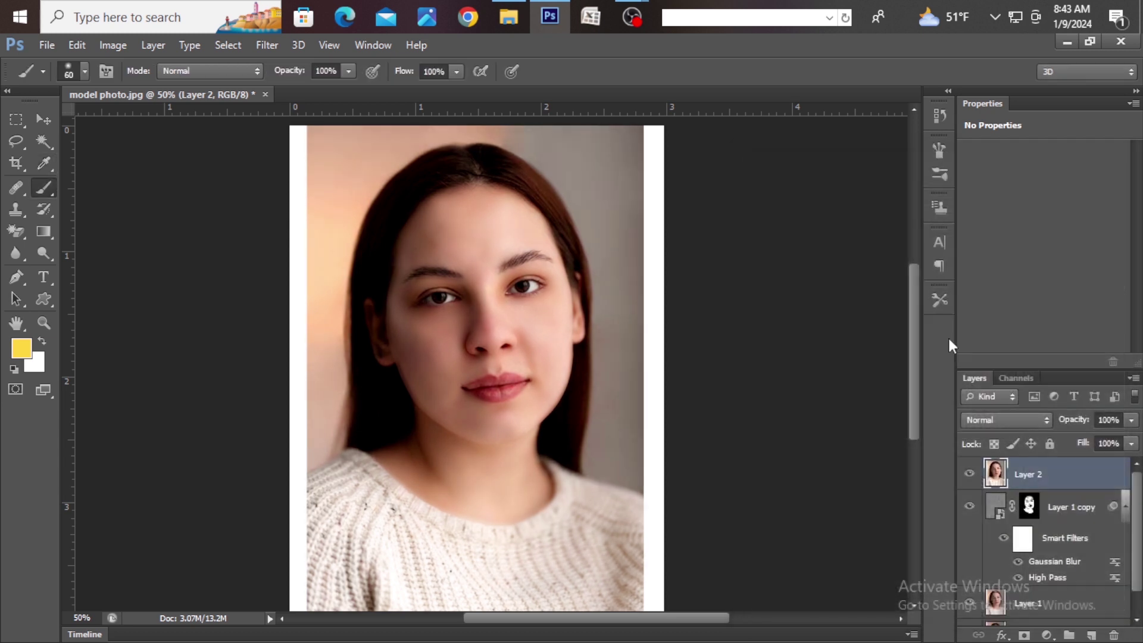
- Duplicate the stamped, tone-corrected Layer 2
scroll(498, 320, "up", 1)
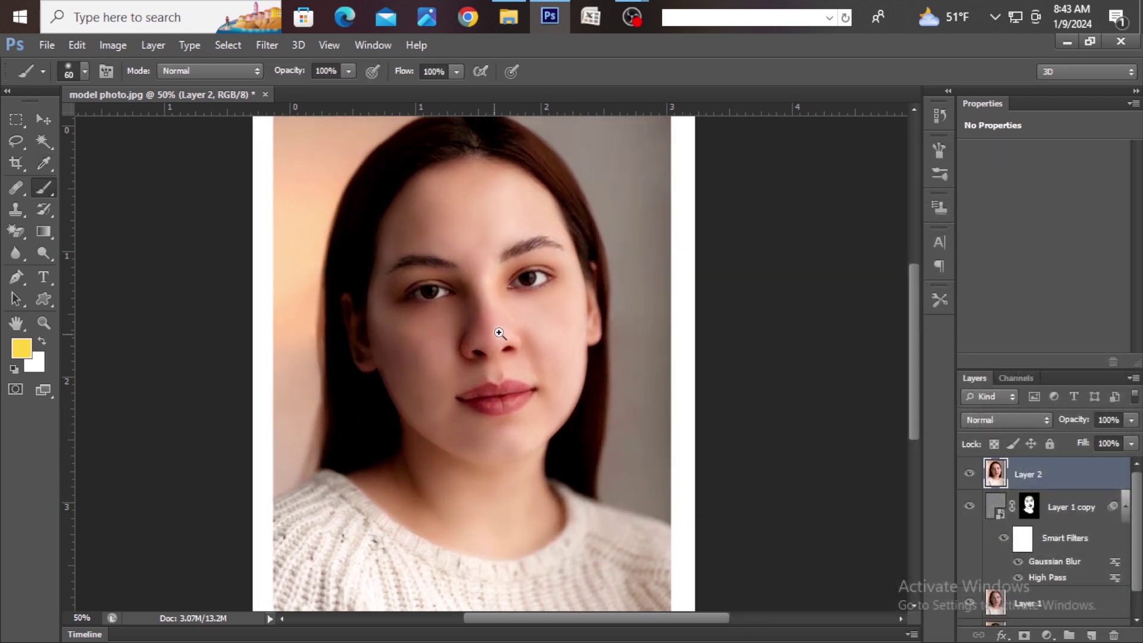
scroll(525, 318, "down", 1)
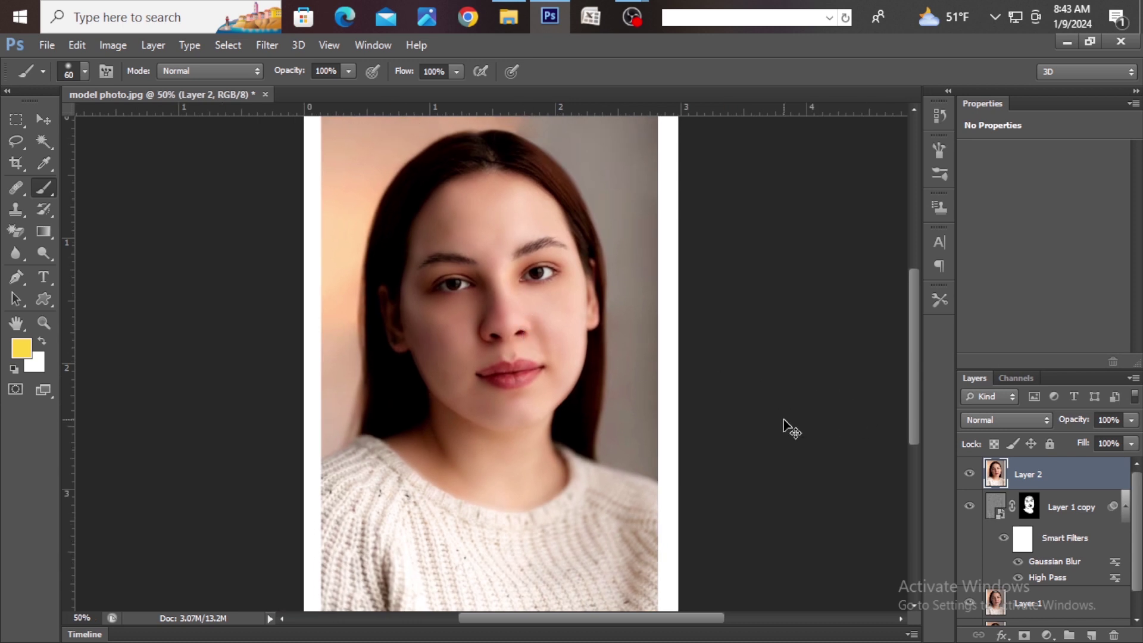
key("ctrl+j")
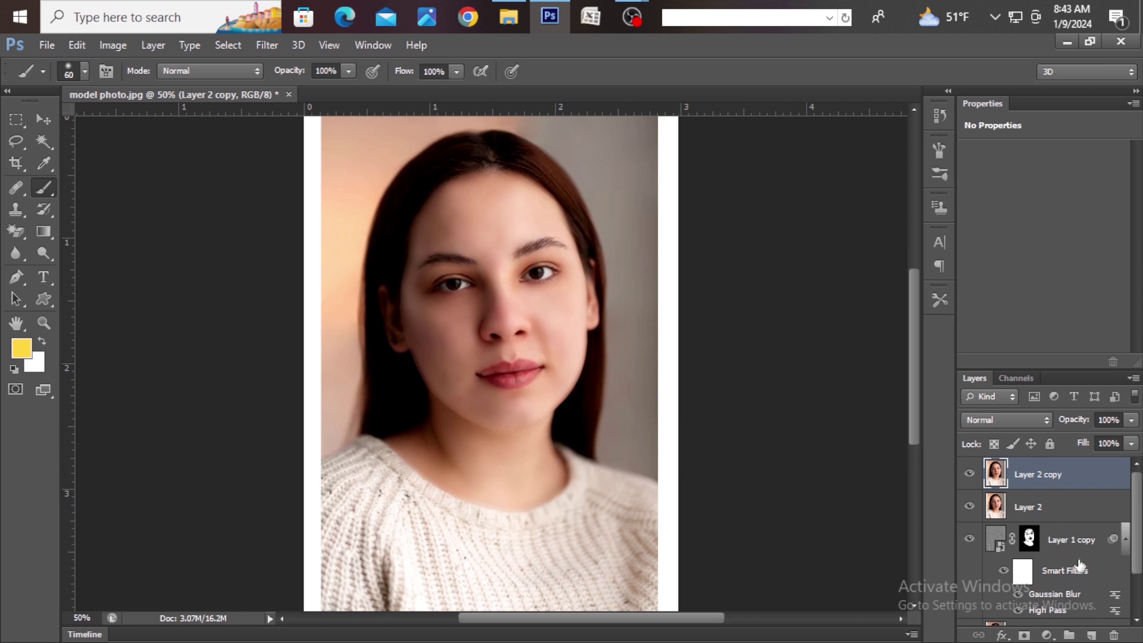
left_click(1046, 635)
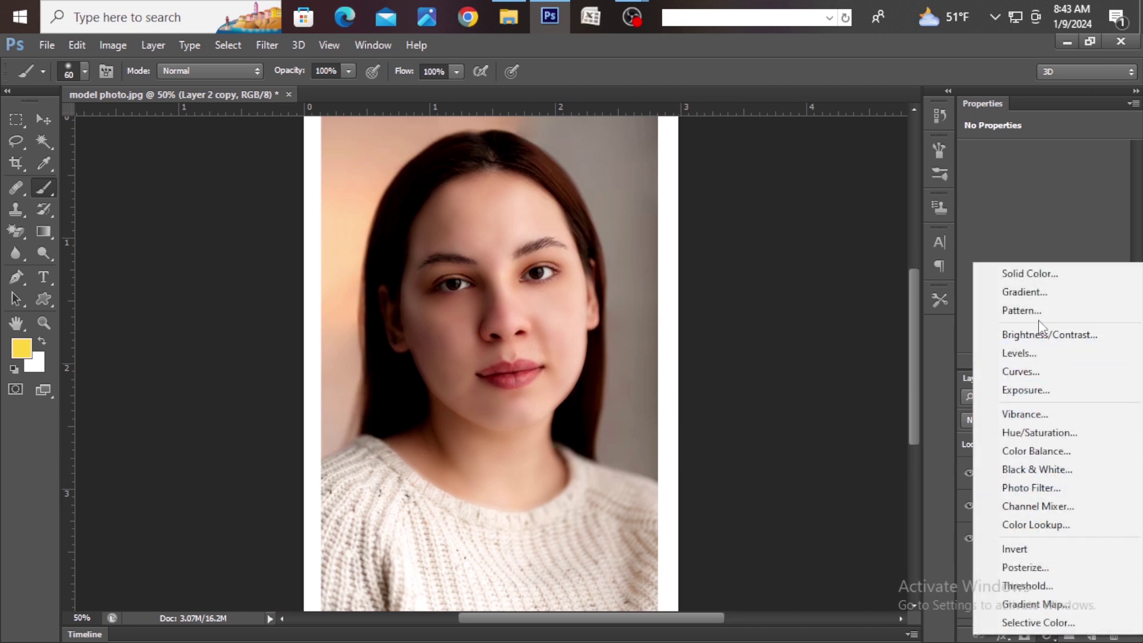
left_click(1039, 354)
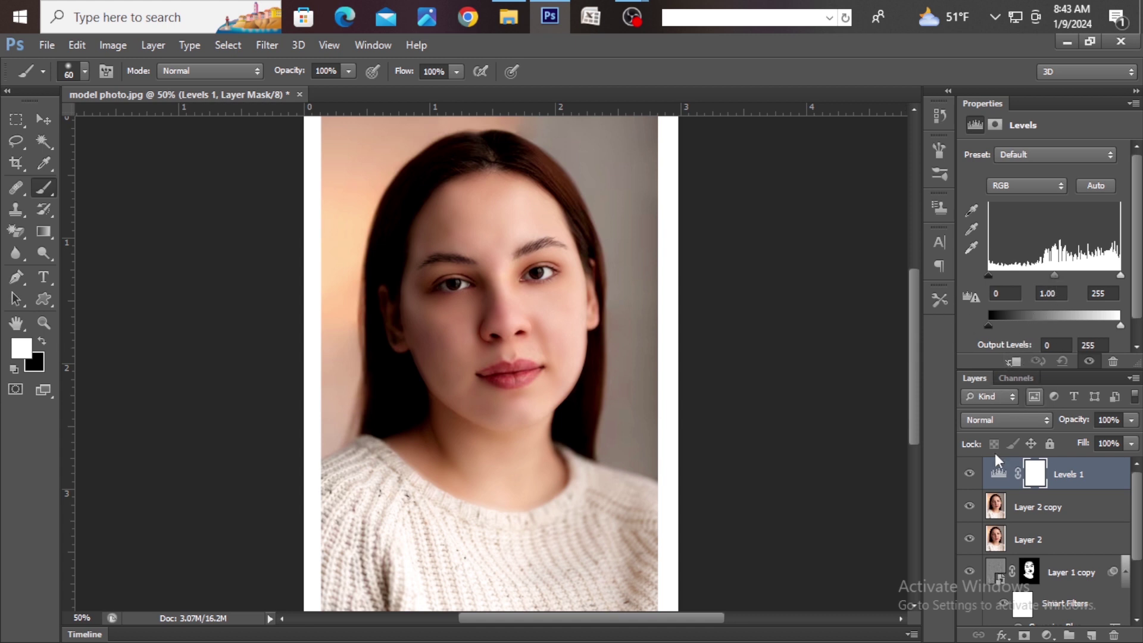
key("ctrl+z")
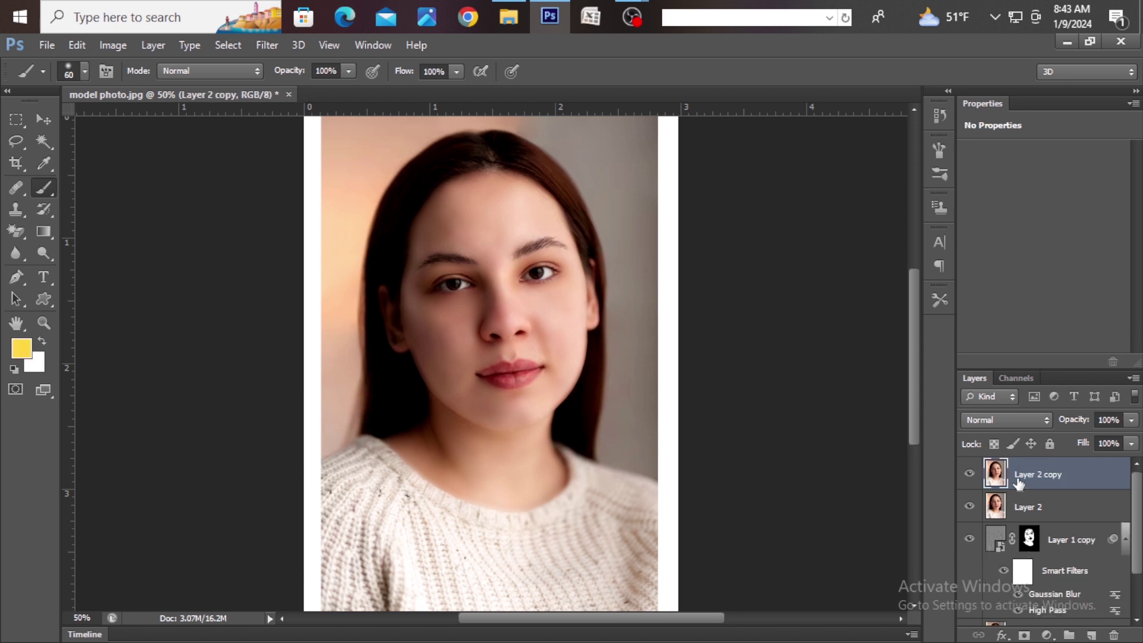
left_click(1046, 636)
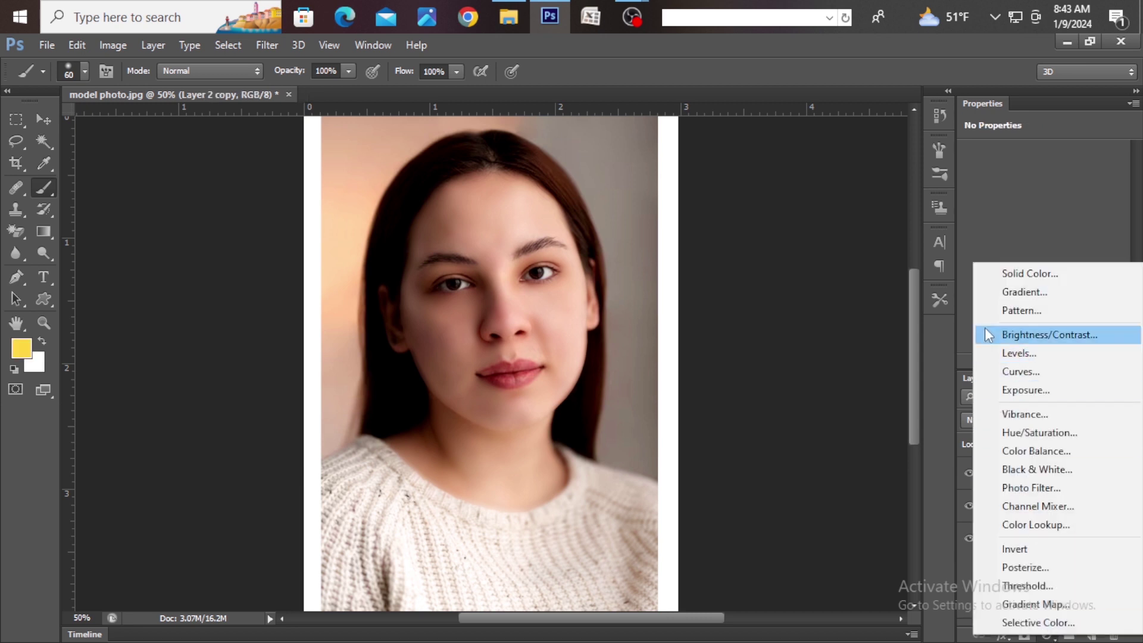
left_click(890, 376)
left_click_drag(1027, 367, 1013, 184)
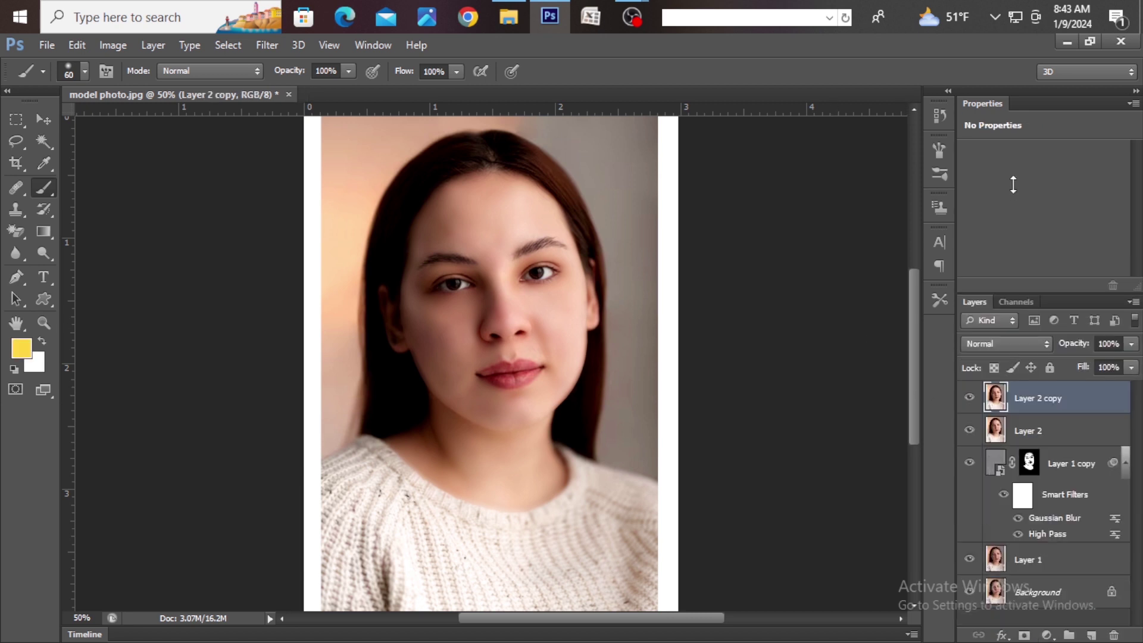
right_click(1034, 397)
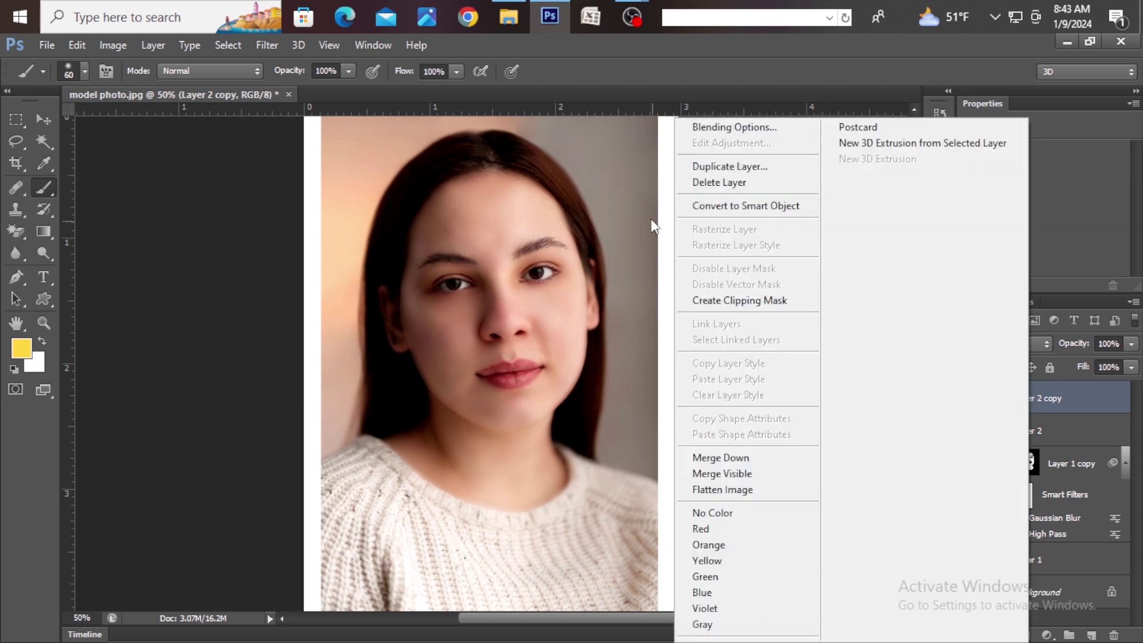
left_click(652, 219)
- Add a Curves adjustment layer above Layer 2 copy and float its properties beside the portrait, widened for easier editing
left_click(1046, 636)
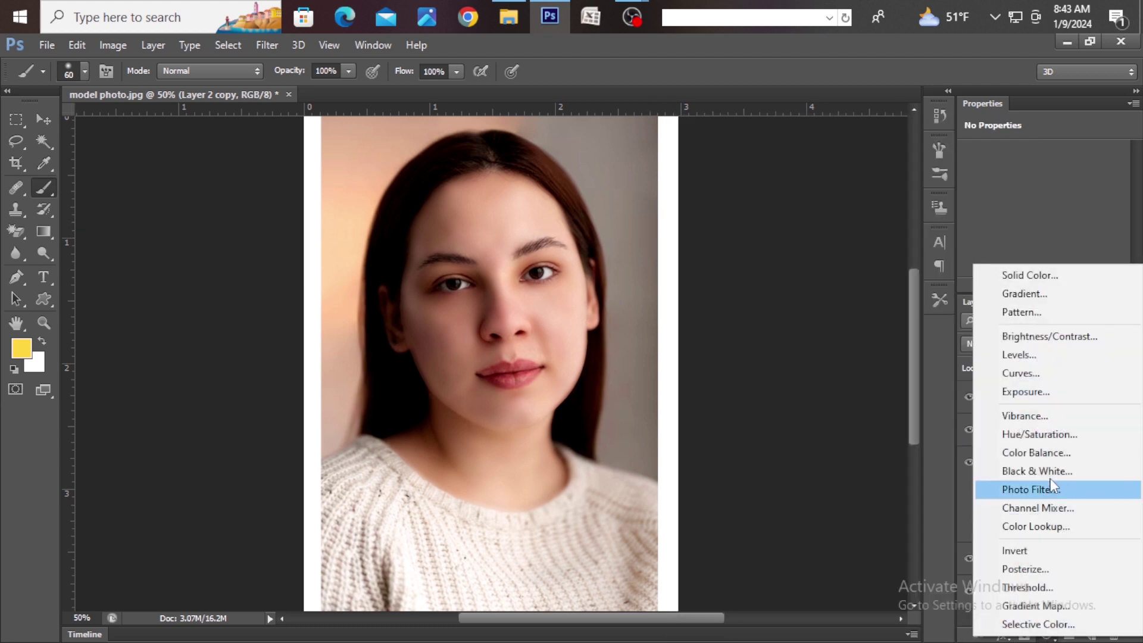
left_click(1040, 373)
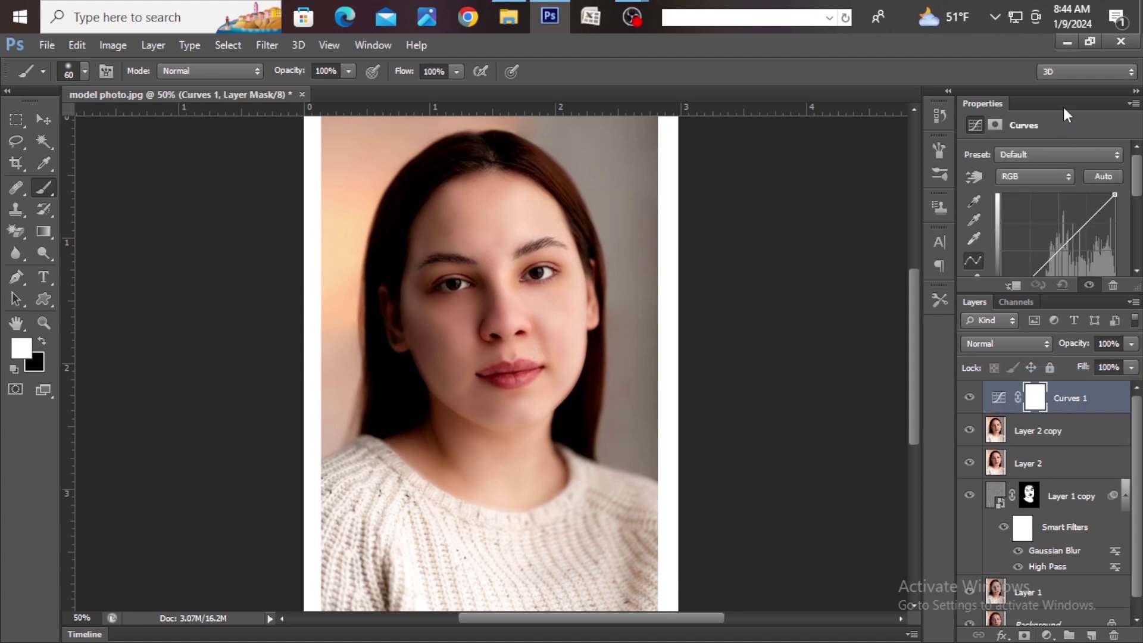
left_click_drag(1063, 102, 814, 157)
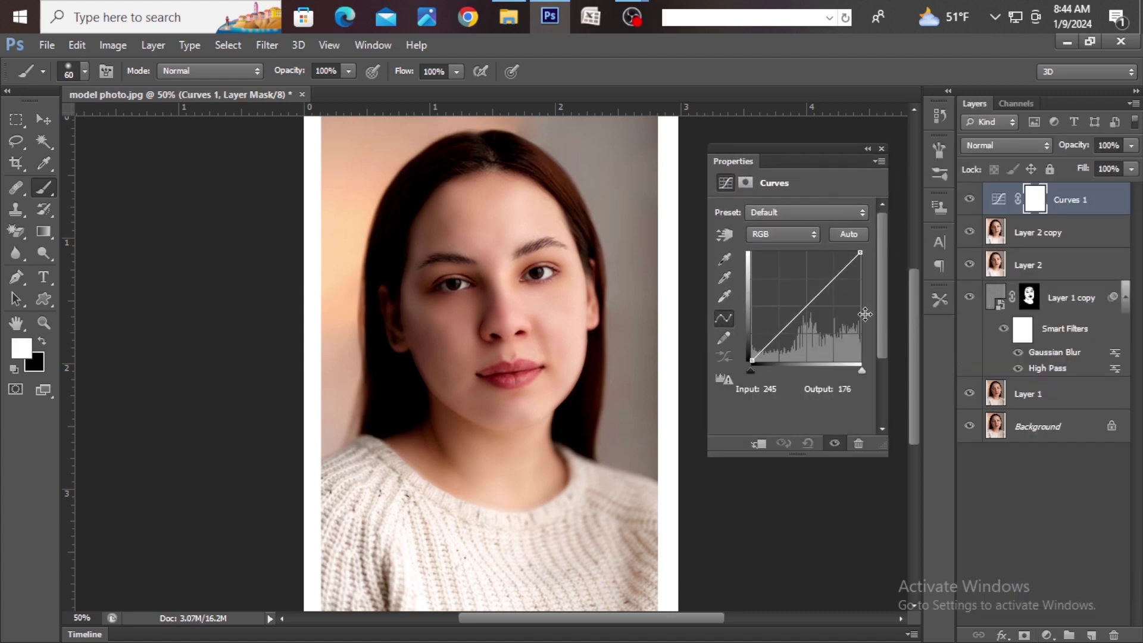
left_click_drag(889, 452, 973, 456)
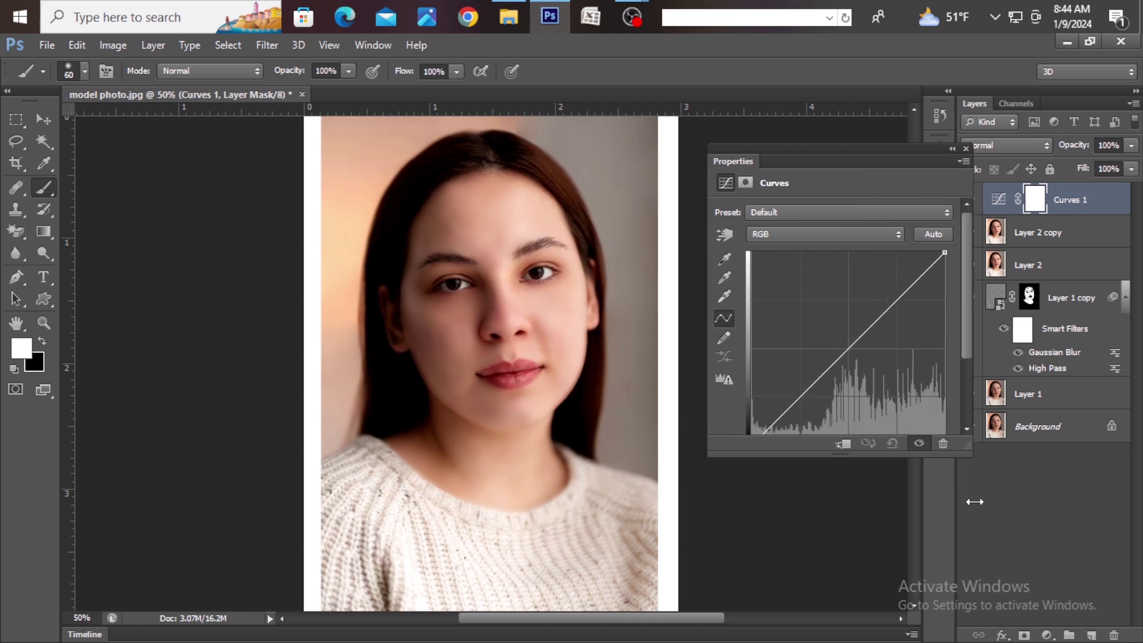
left_click_drag(861, 170, 824, 174)
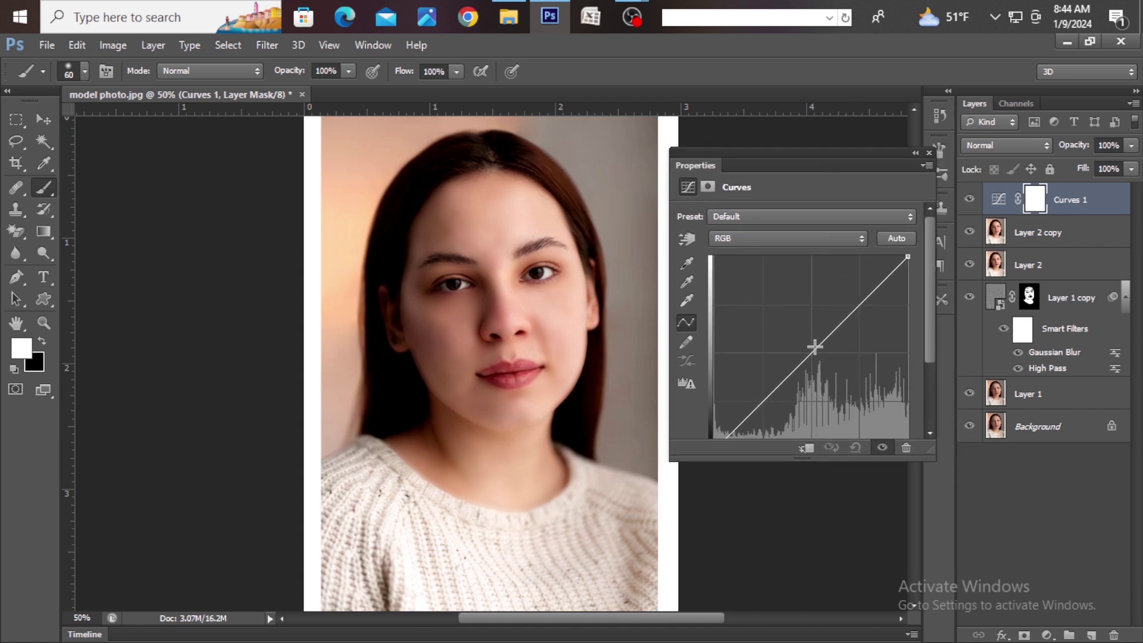
- Bend the Curves 1 midtones strongly upward to brighten the portrait, and collapse the floating properties clear of the photo
left_click_drag(815, 347, 791, 325)
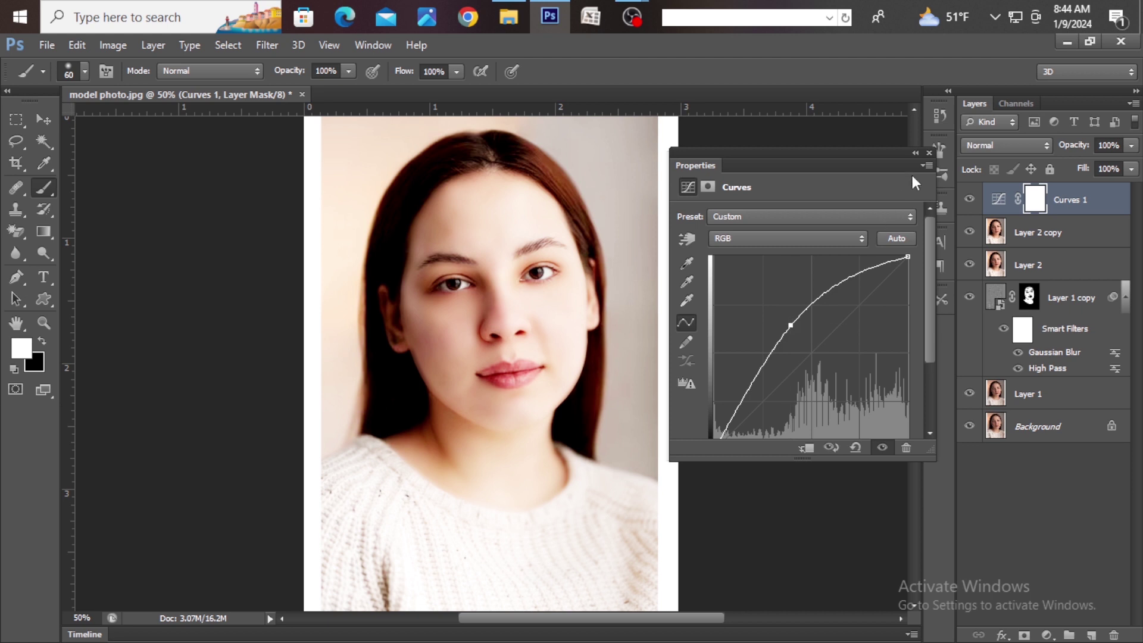
left_click(915, 155)
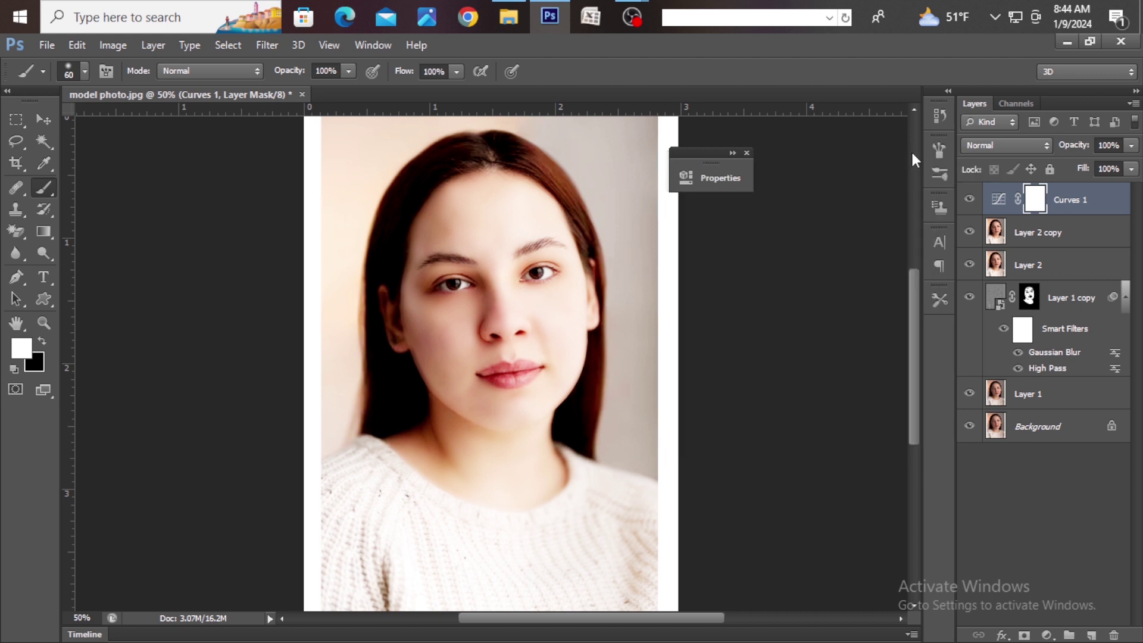
left_click_drag(711, 152, 858, 137)
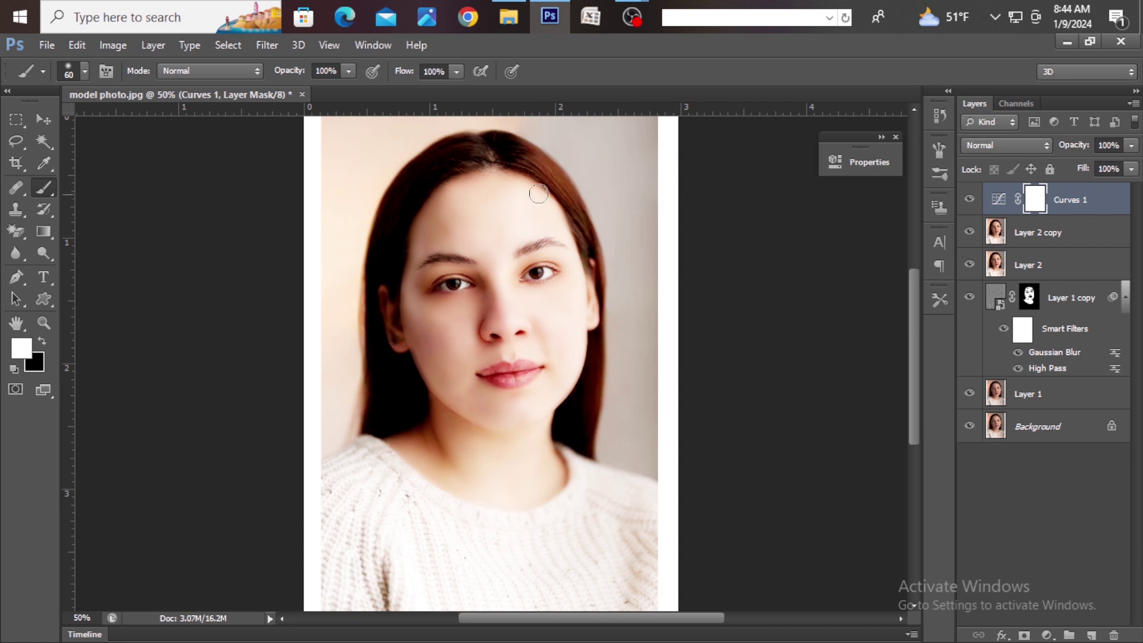
- Invert the Curves 1 layer mask to black and set the brush size to 30
scroll(506, 215, "up", 1)
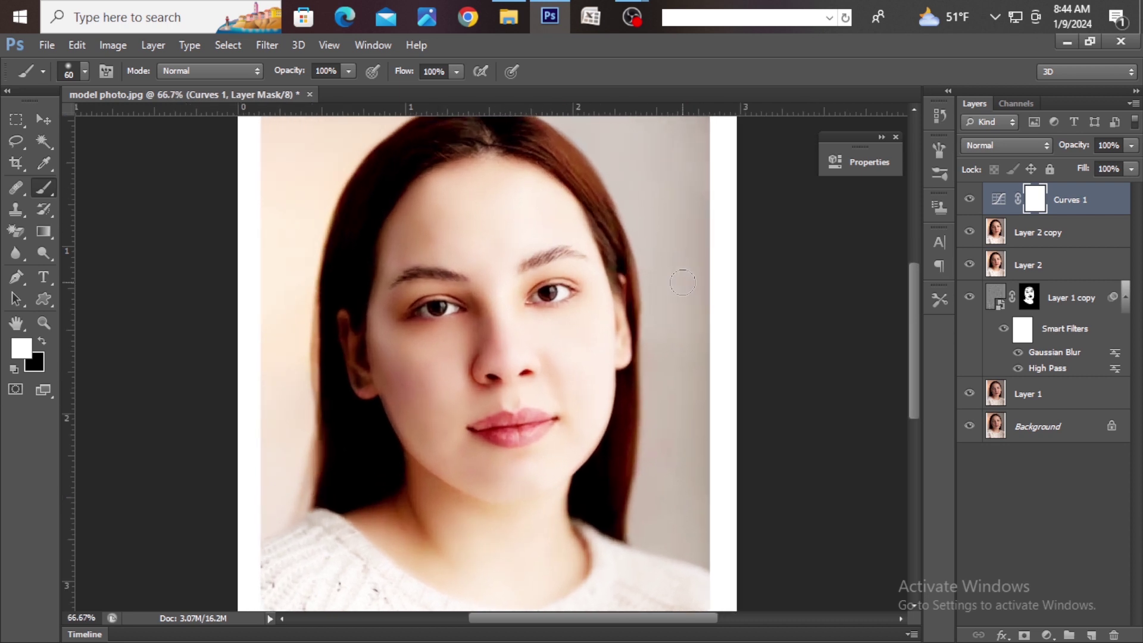
key("ctrl+i")
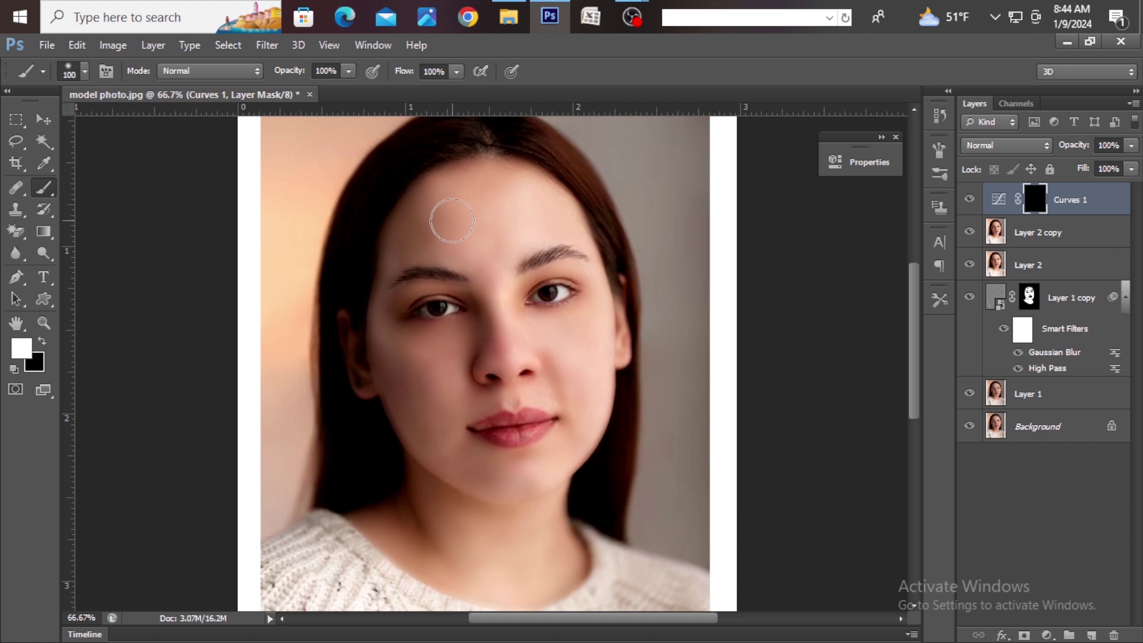
key("bracketleft")
key("ctrl+plus")
scroll(438, 222, "down", 1)
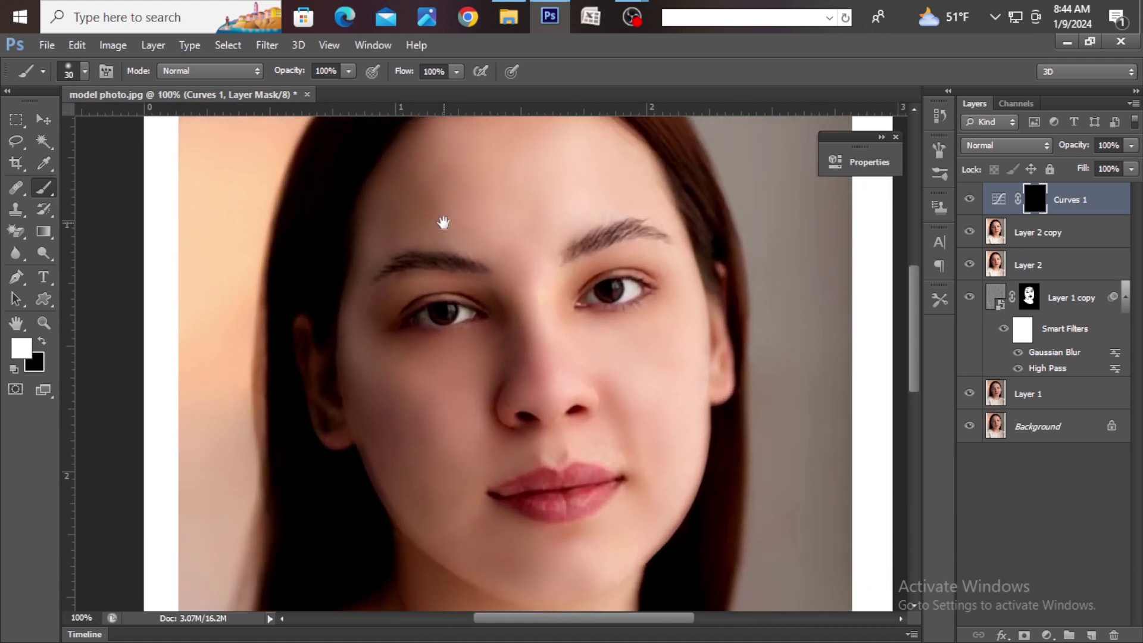
key("ctrl+minus")
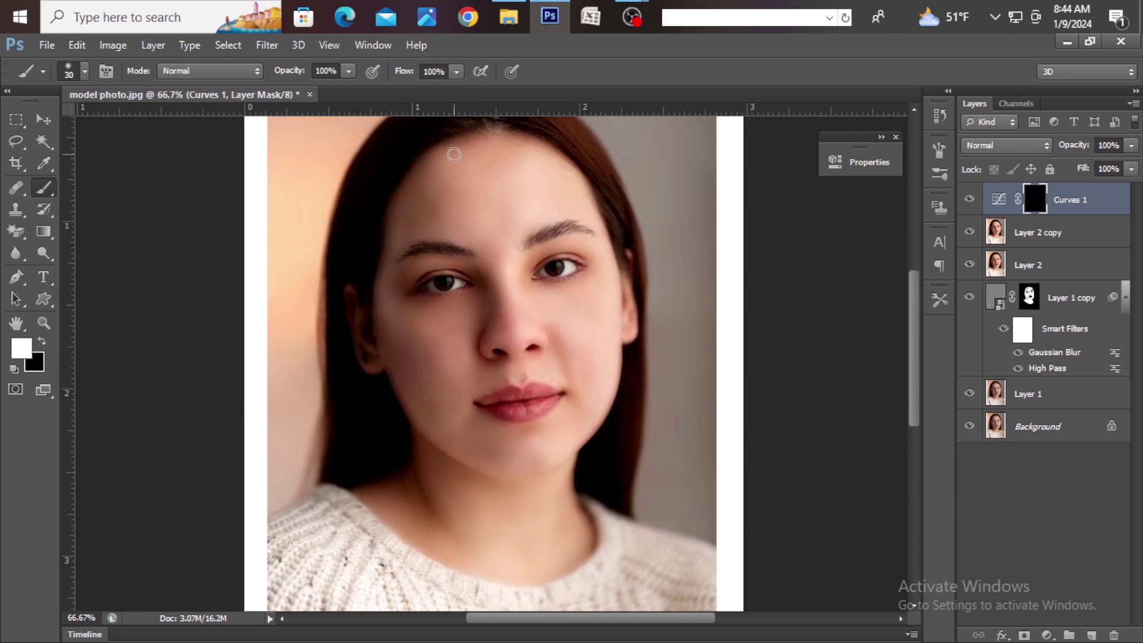
- Paint white highlight strokes on the Curves 1 mask across the shadowed side of the forehead and down the temple
mouse_move(455, 154)
left_mouse_down()
mouse_move(421, 178)
mouse_move(398, 233)
left_mouse_up()
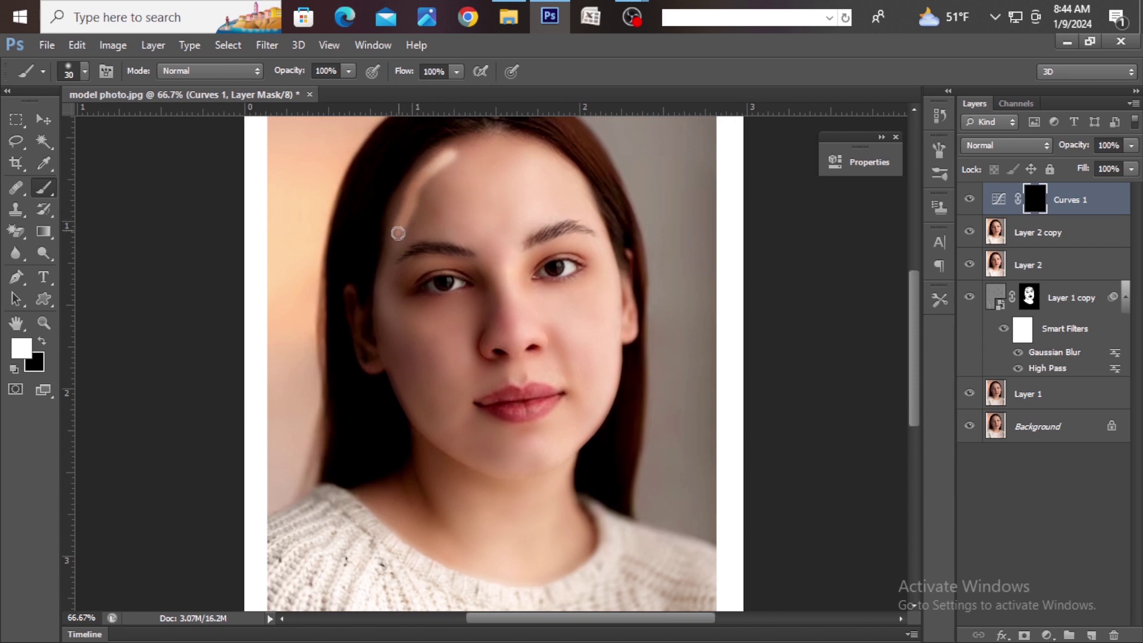
mouse_move(496, 153)
left_mouse_down()
mouse_move(443, 196)
mouse_move(420, 239)
left_mouse_up()
left_click_drag(488, 182, 456, 236)
left_click_drag(391, 256, 388, 340)
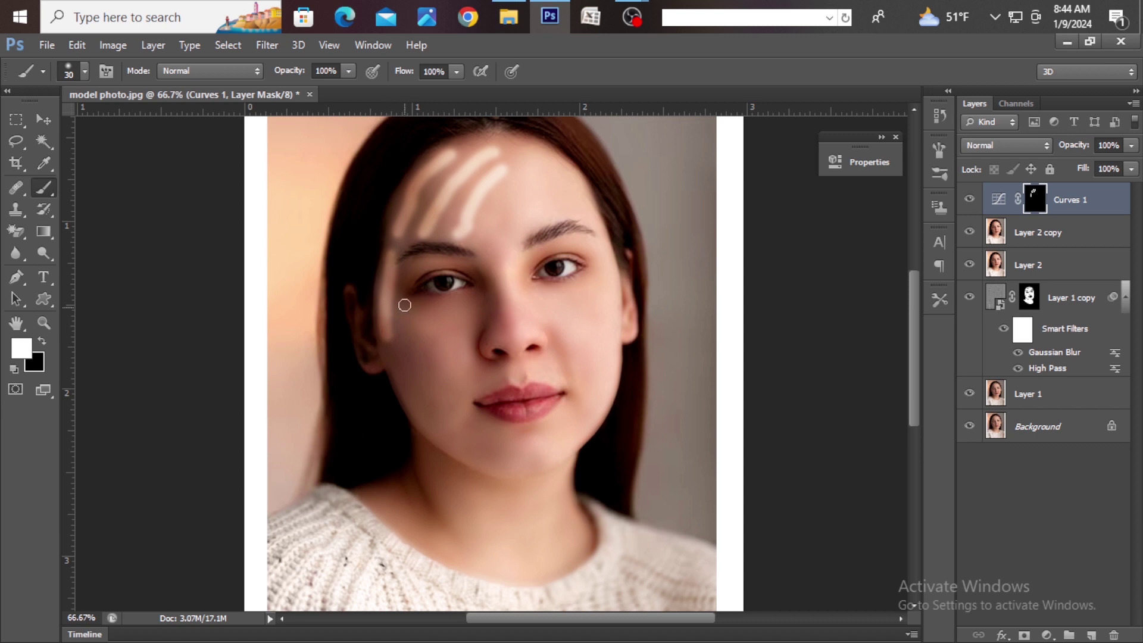
- Reduce the brush to size 25 and paint the Curves 1 mask around the shadowed-side eye
scroll(455, 279, "up", 1)
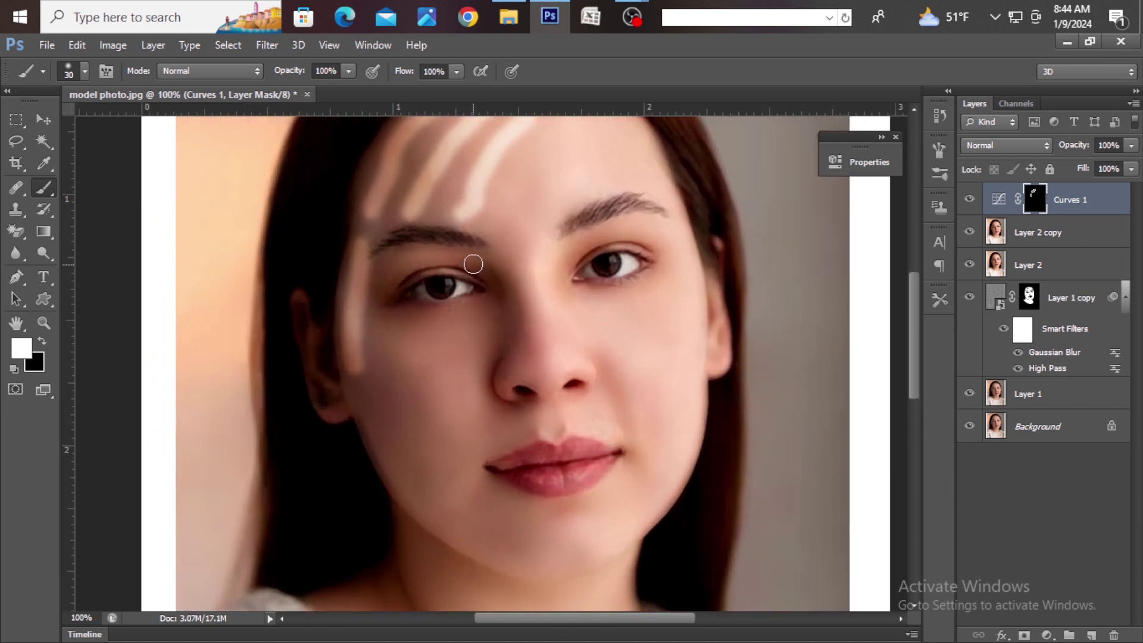
key("bracketleft")
mouse_move(475, 258)
left_mouse_down()
mouse_move(406, 261)
mouse_move(390, 308)
mouse_move(443, 314)
mouse_move(503, 303)
mouse_move(485, 265)
left_mouse_up()
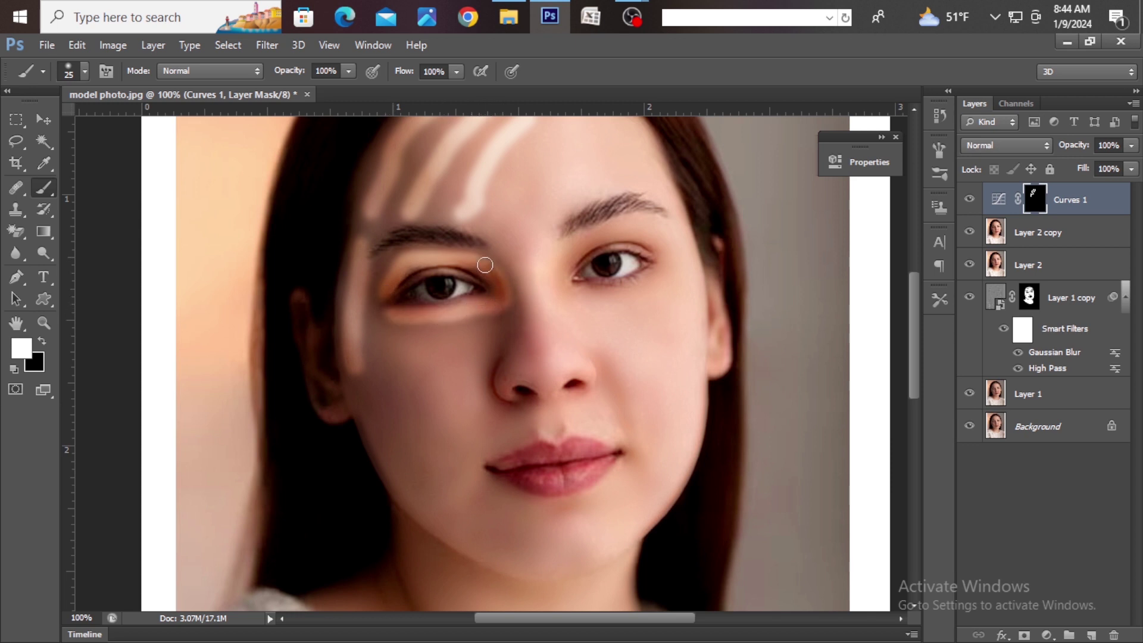
- Paint white strokes on the Curves 1 mask beside the nose, across the shadowed cheek, along the jaw and around the mouth corner
mouse_move(489, 333)
left_mouse_down()
mouse_move(483, 379)
mouse_move(504, 413)
mouse_move(448, 353)
mouse_move(422, 390)
mouse_move(363, 336)
mouse_move(424, 341)
left_mouse_up()
mouse_move(376, 384)
left_mouse_down()
mouse_move(394, 444)
mouse_move(360, 394)
mouse_move(420, 437)
mouse_move(419, 470)
mouse_move(404, 485)
mouse_move(459, 527)
left_mouse_up()
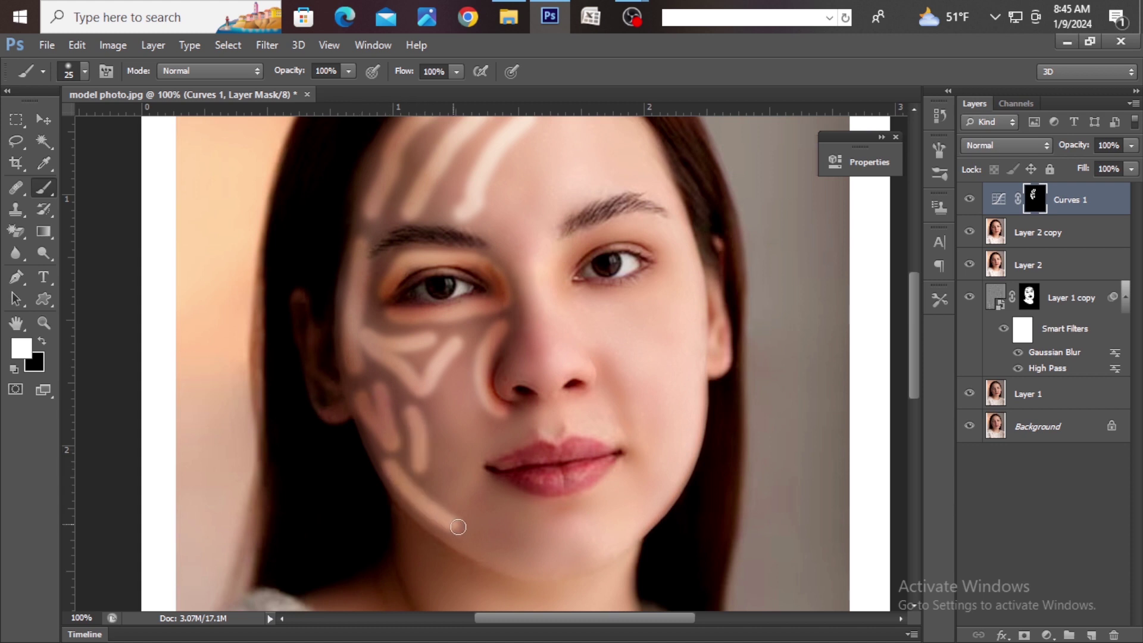
scroll(485, 459, "down", 3)
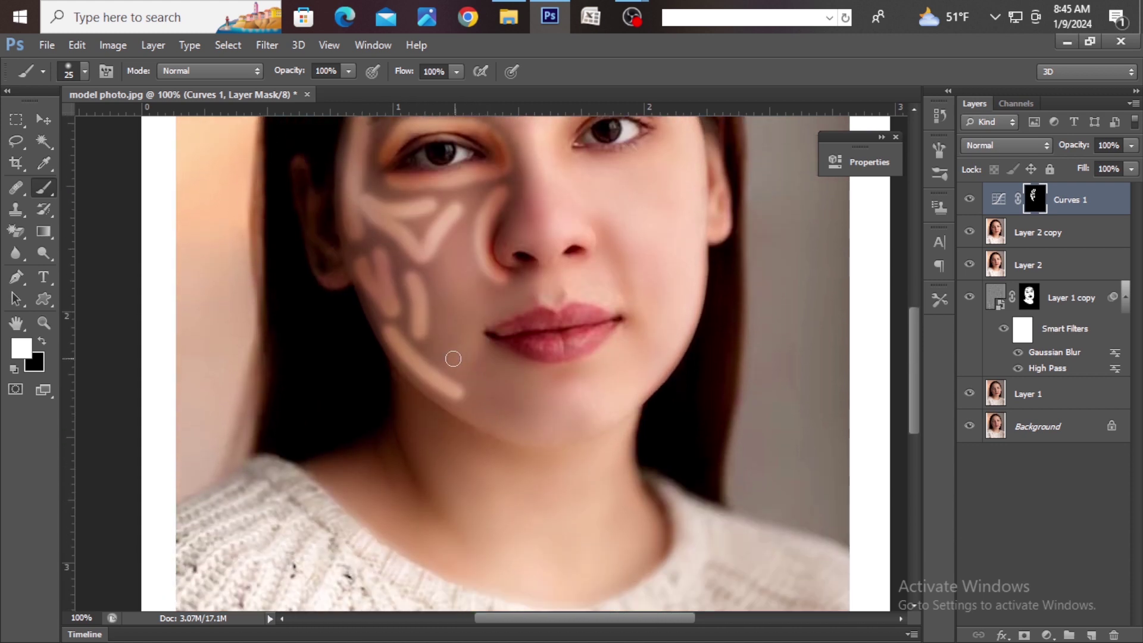
mouse_move(522, 295)
left_mouse_down()
mouse_move(477, 306)
mouse_move(481, 356)
mouse_move(516, 391)
left_mouse_up()
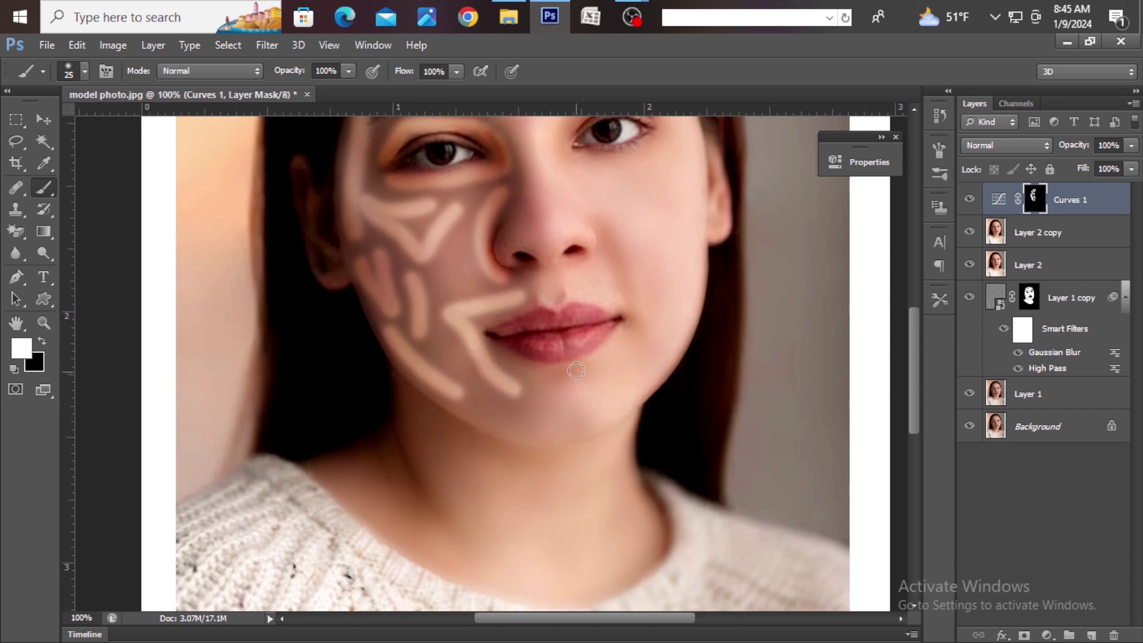
- Paint white strokes on the Curves 1 mask below and above the eye on the lit side of the face
left_click(673, 272, "alt")
left_click(673, 271, "alt")
left_click(665, 274, "ctrl")
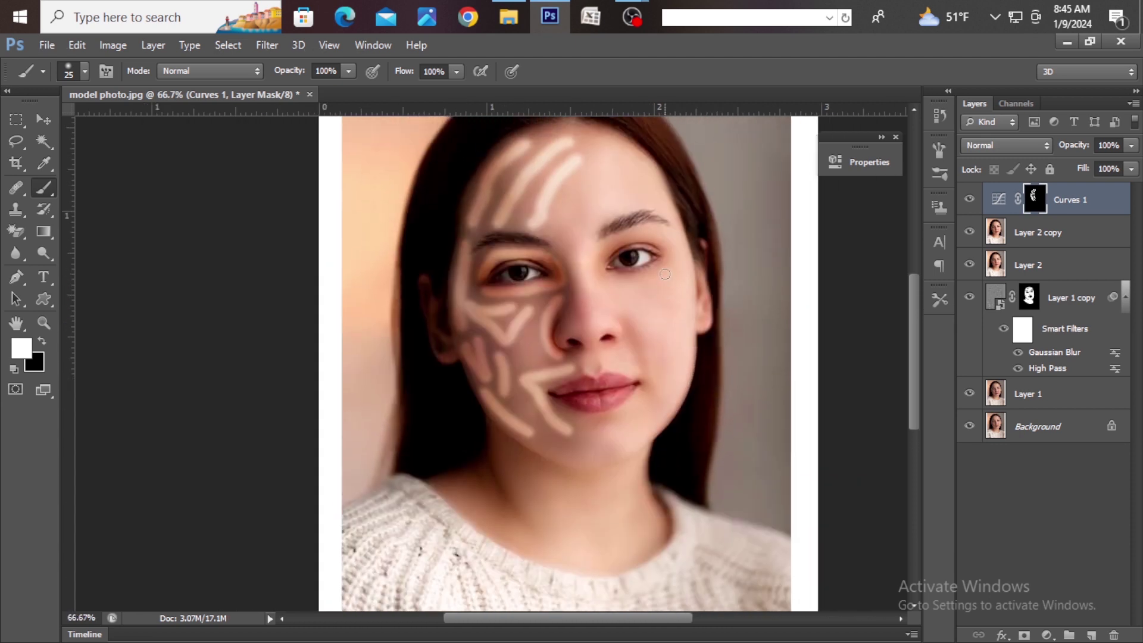
left_click(637, 288, "ctrl")
left_click_drag(612, 275, 675, 258)
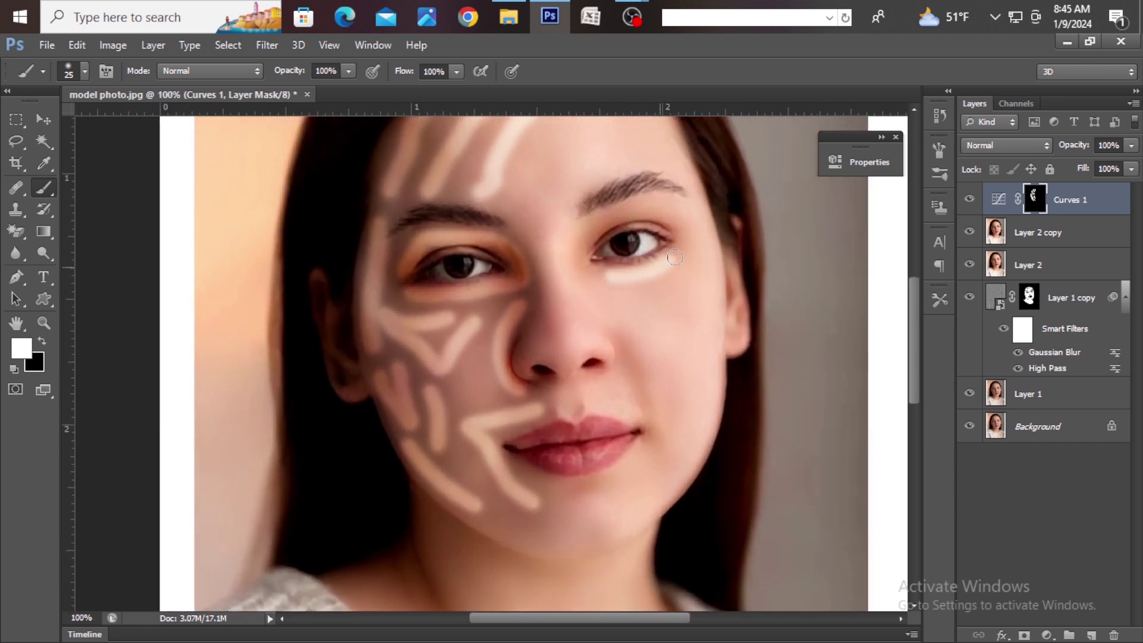
mouse_move(590, 241)
left_mouse_down()
mouse_move(655, 212)
mouse_move(691, 224)
mouse_move(674, 245)
left_mouse_up()
left_click(668, 292, "alt")
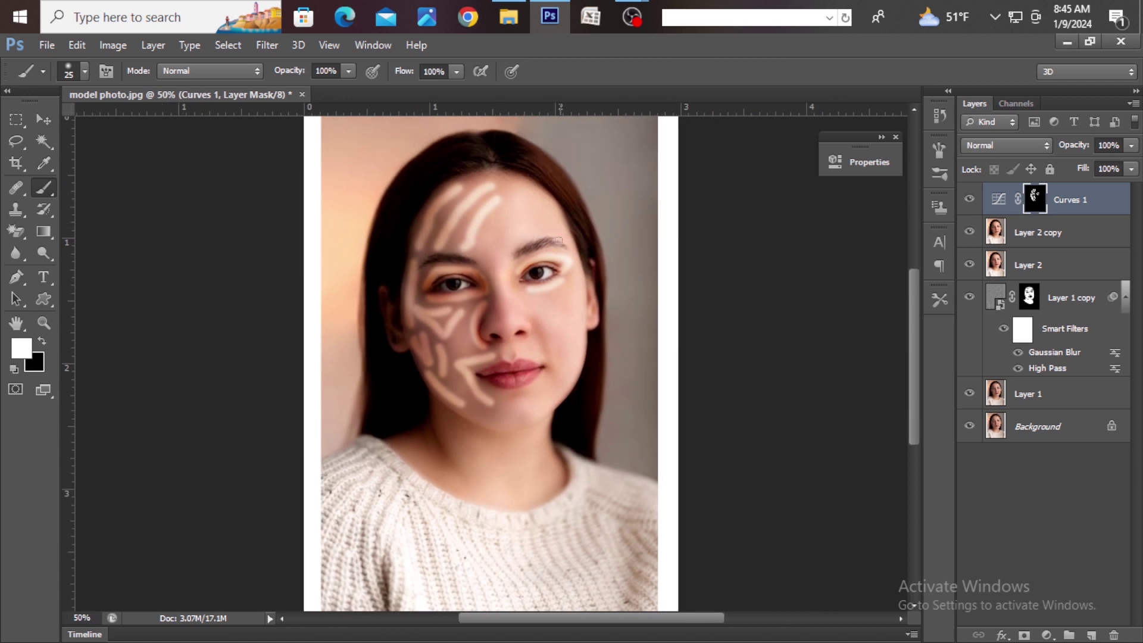
- Feather the Curves 1 layer mask to 102.7 px to blend the highlight strokes, and collapse the floating properties
left_click(357, 44)
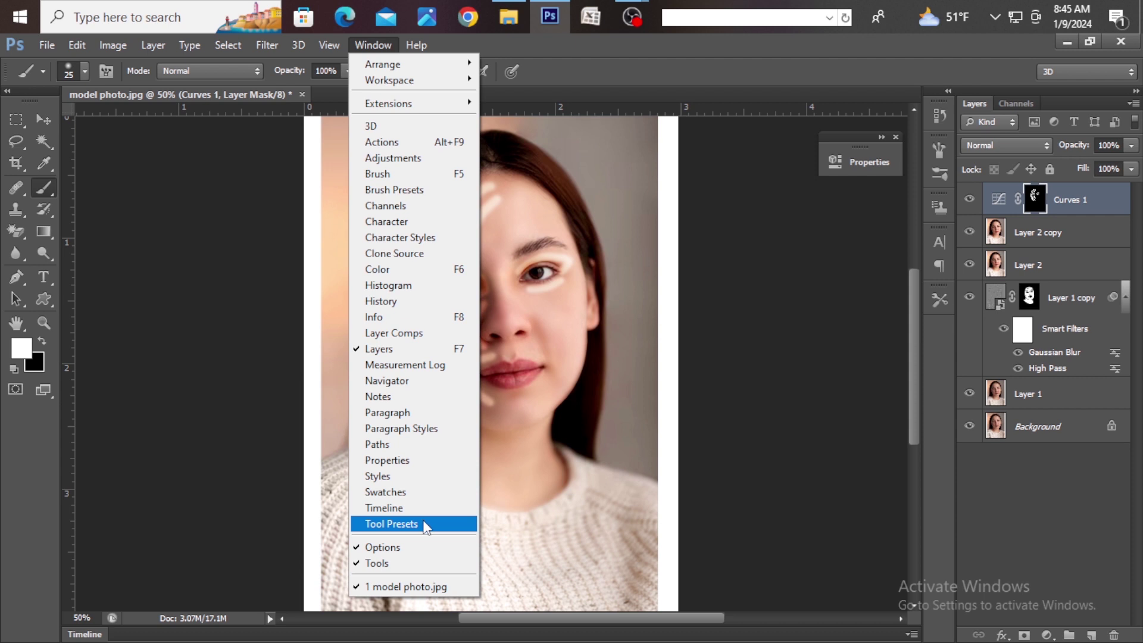
left_click(426, 461)
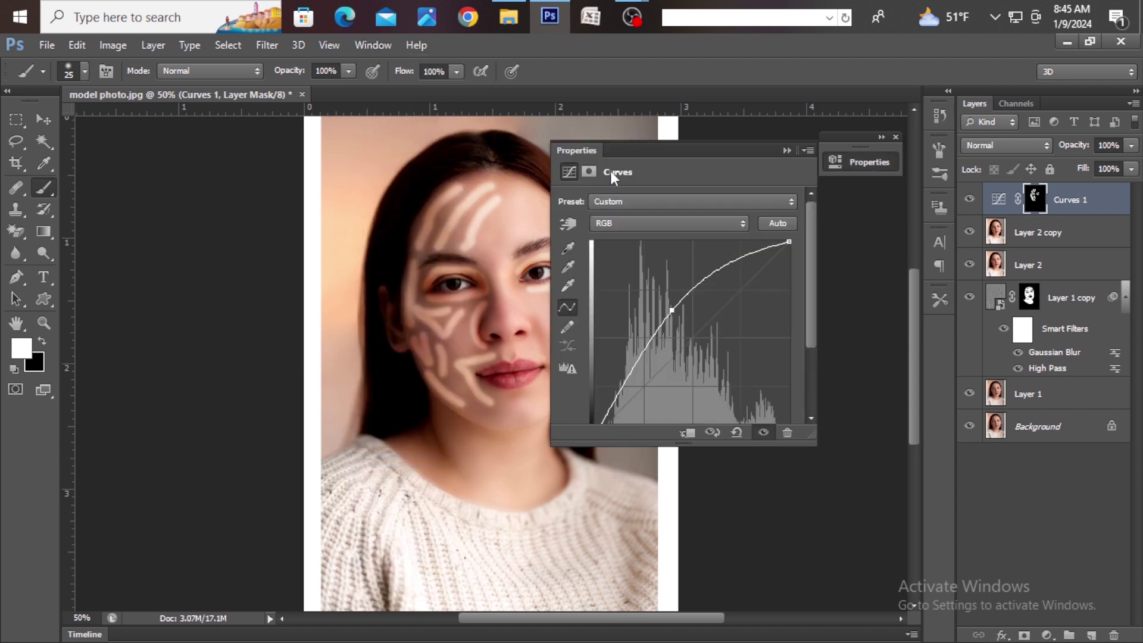
left_click(588, 172)
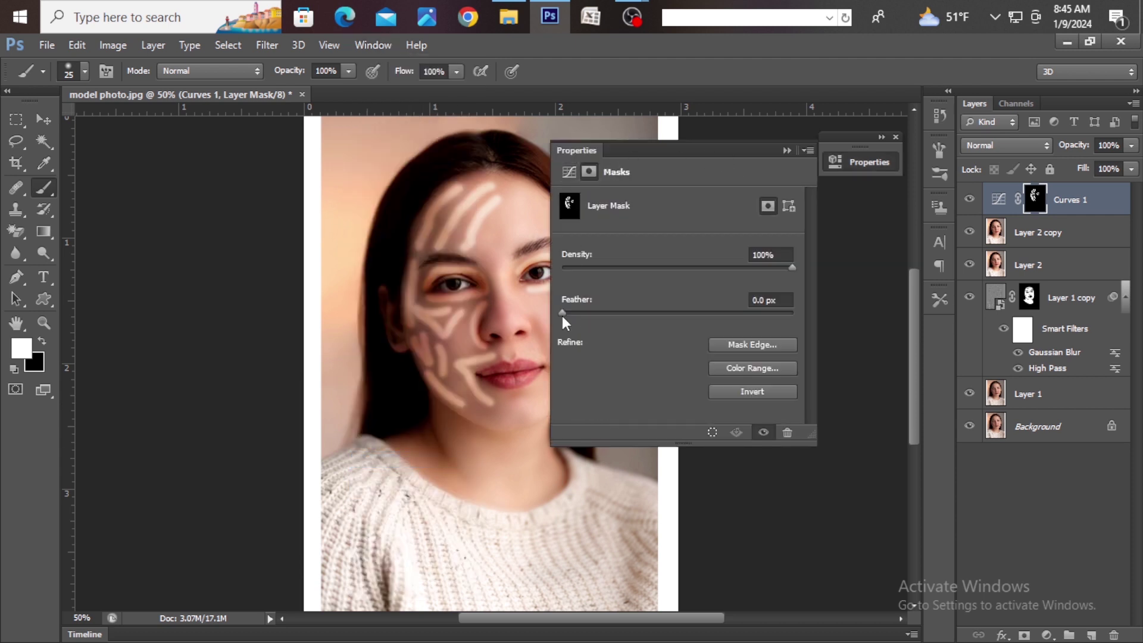
left_click_drag(648, 157, 731, 166)
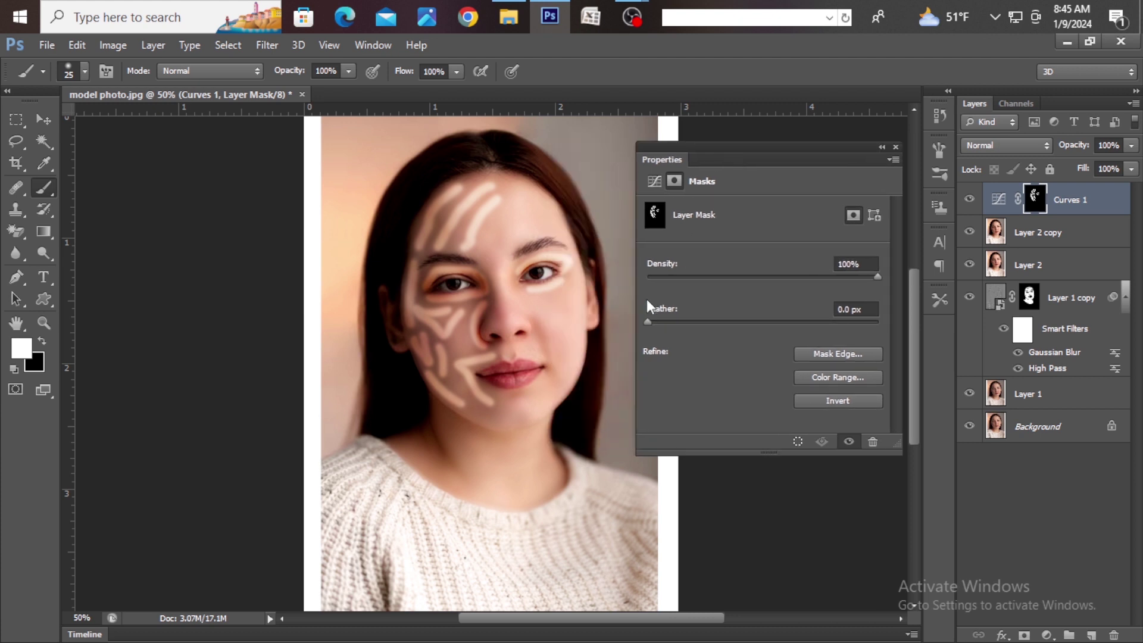
left_click_drag(652, 322, 749, 322)
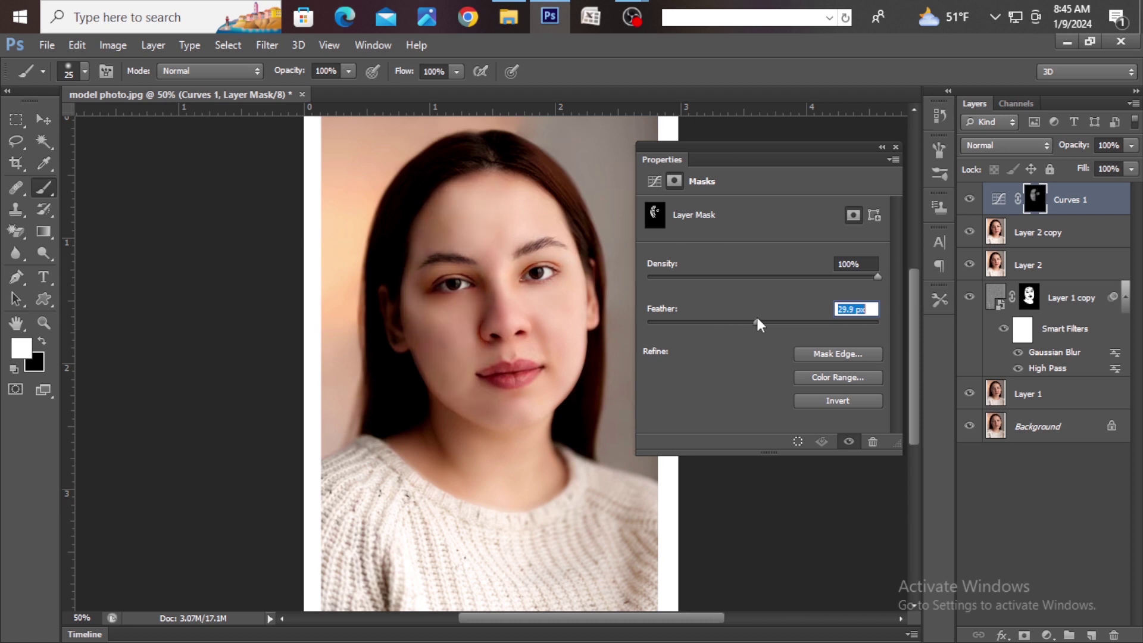
left_click_drag(754, 319, 797, 331)
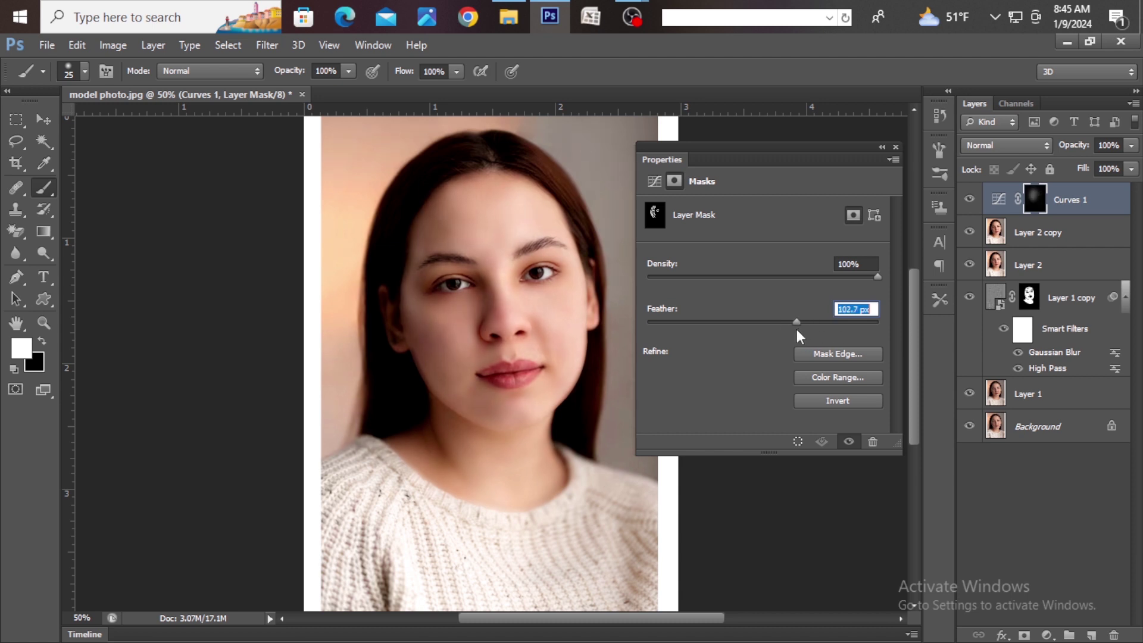
left_click(881, 147)
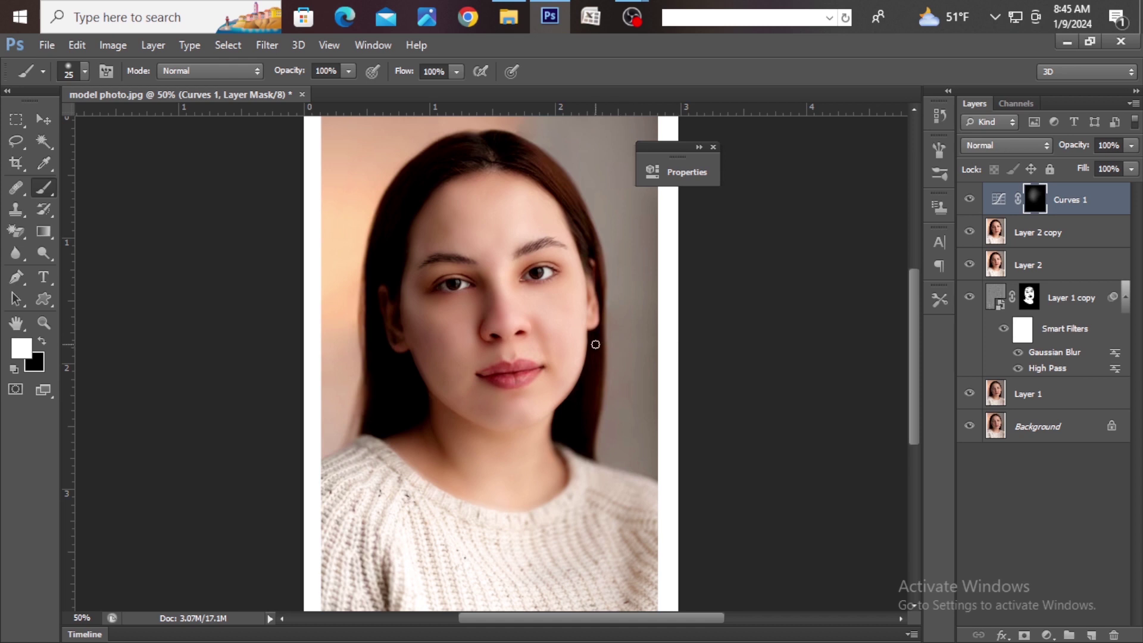
- Add a Curves adjustment layer above Layer 2 copy and bend its midtones down to darken the portrait
left_click(1039, 237)
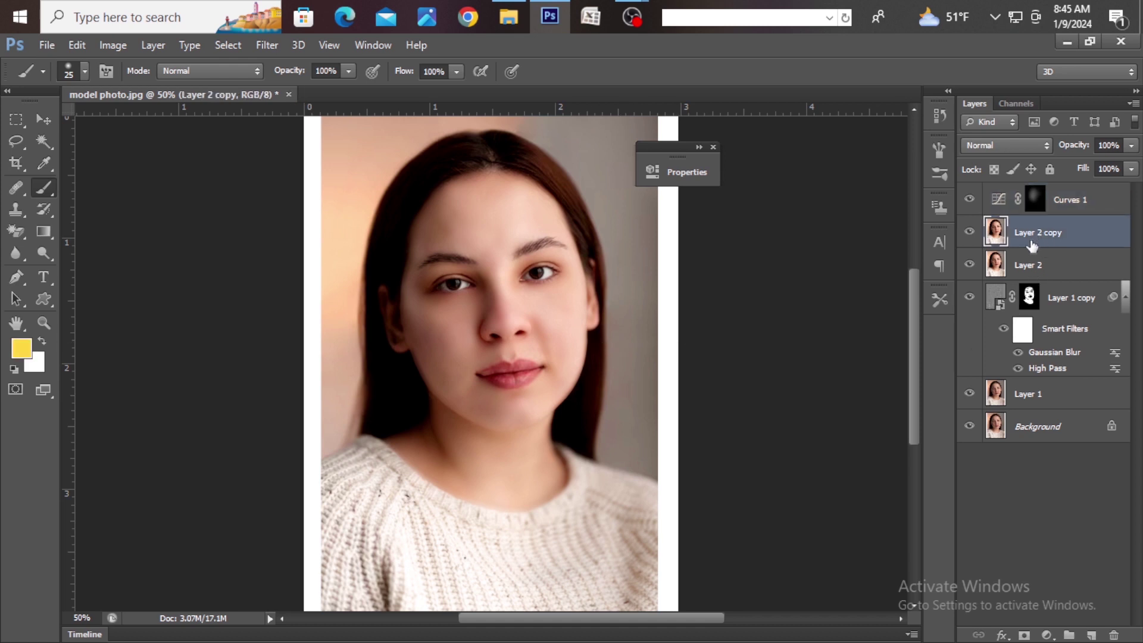
left_click(1047, 635)
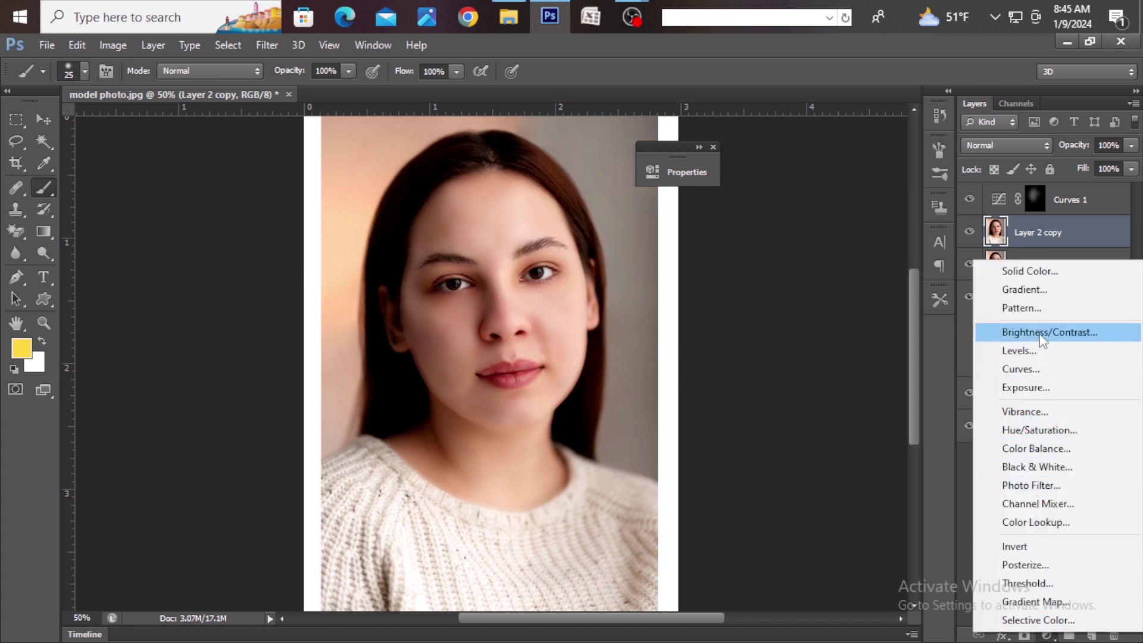
left_click(1032, 368)
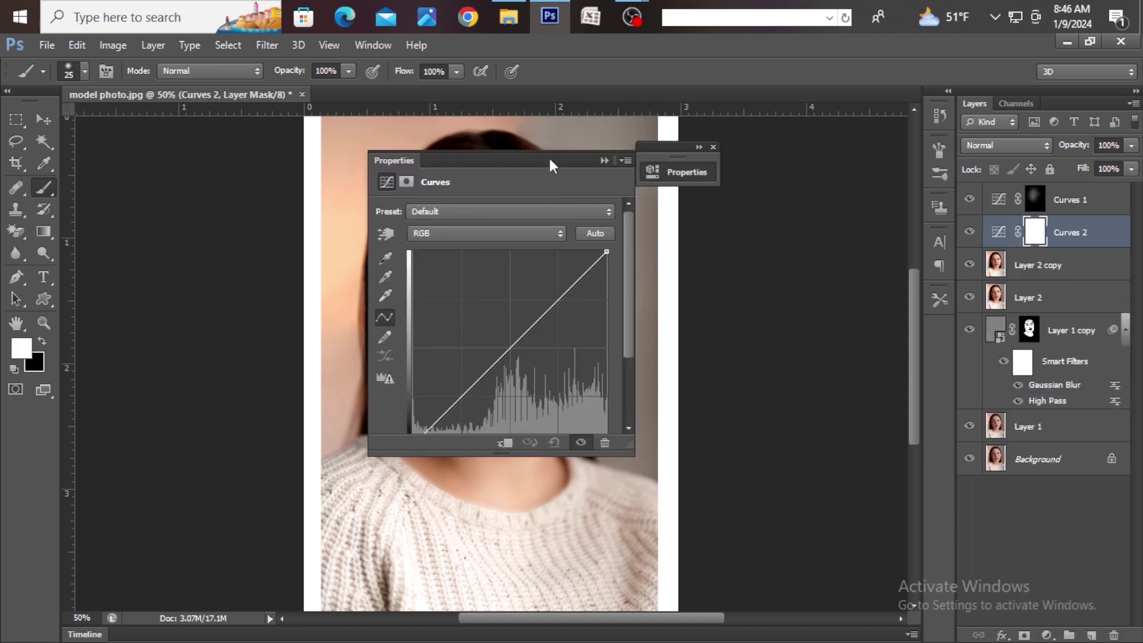
left_click_drag(549, 164, 820, 164)
left_click_drag(784, 339, 807, 362)
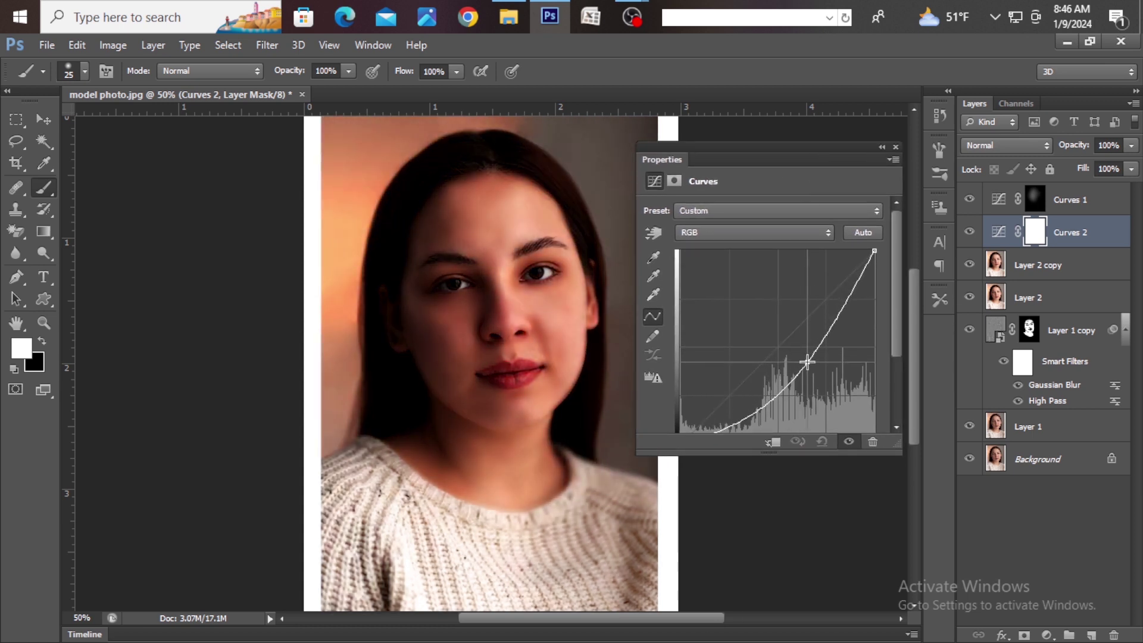
left_click(882, 147)
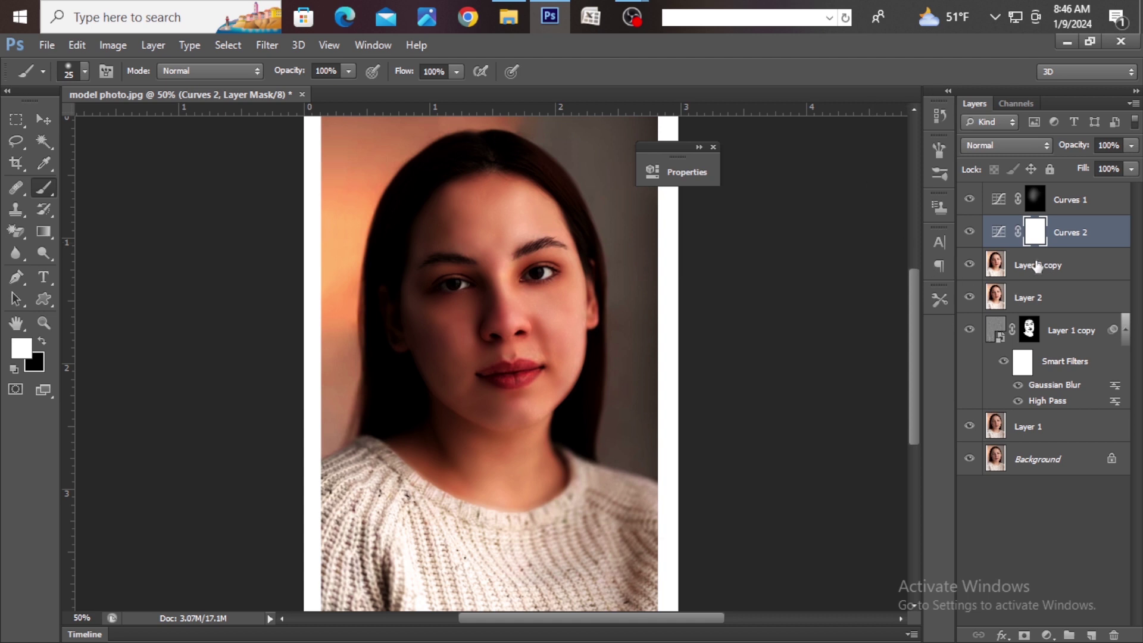
- Invert the Curves 2 mask to black and paint white shading strokes on the nose, forehead, lit cheek, chin and jaw
key("ctrl+i")
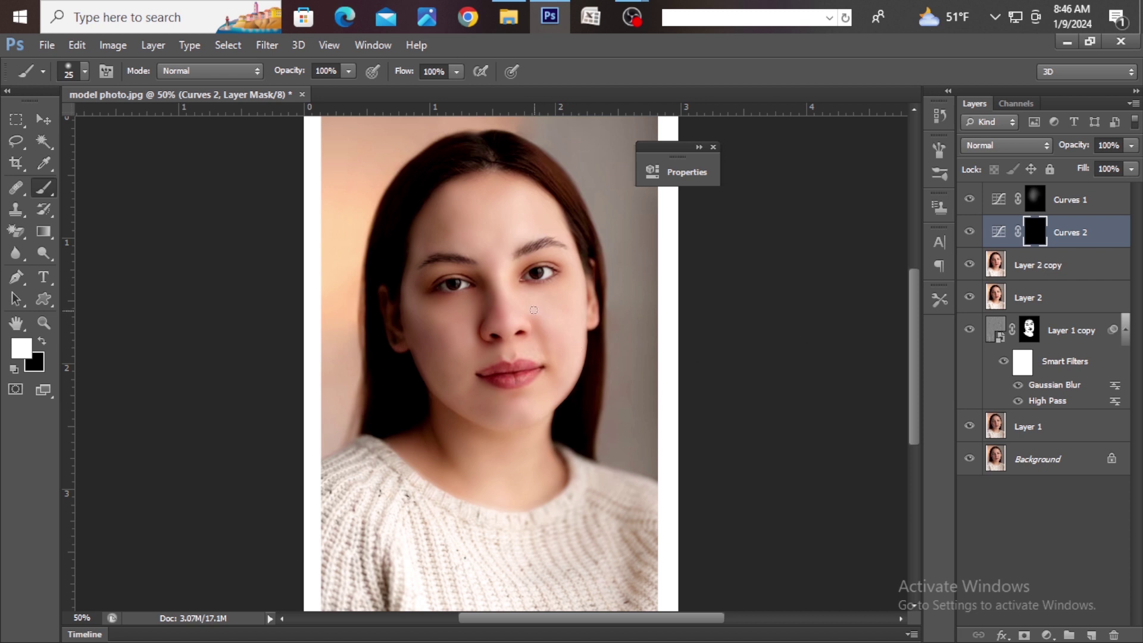
scroll(526, 313, "up", 1)
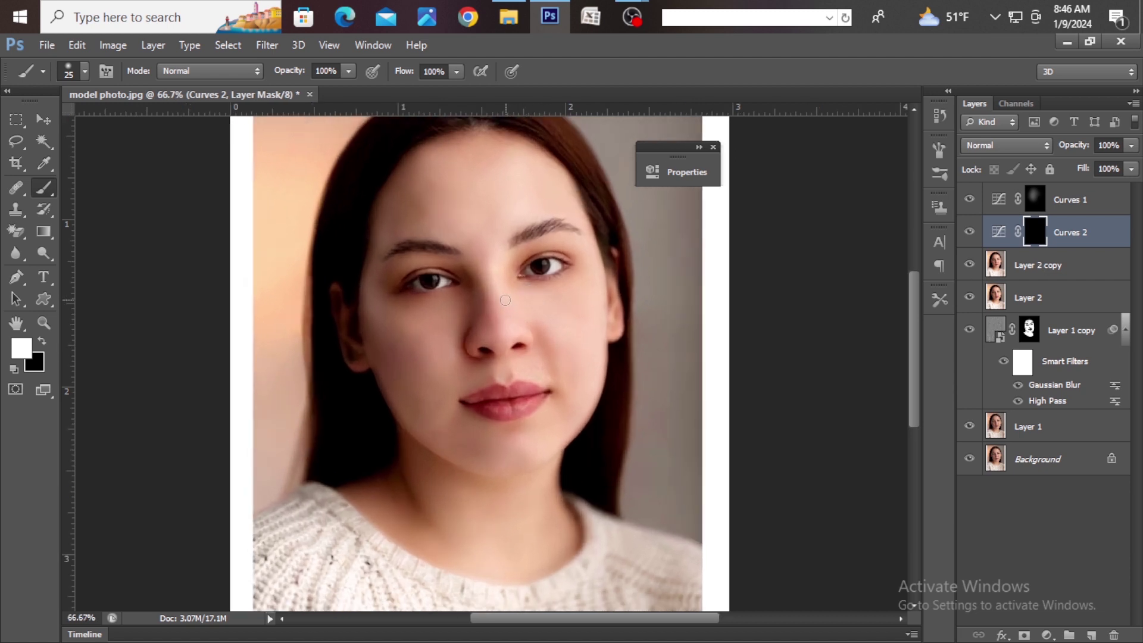
mouse_move(506, 301)
left_mouse_down()
mouse_move(502, 260)
mouse_move(546, 206)
left_mouse_up()
left_click_drag(507, 198, 533, 180)
scroll(534, 376, "down", 2)
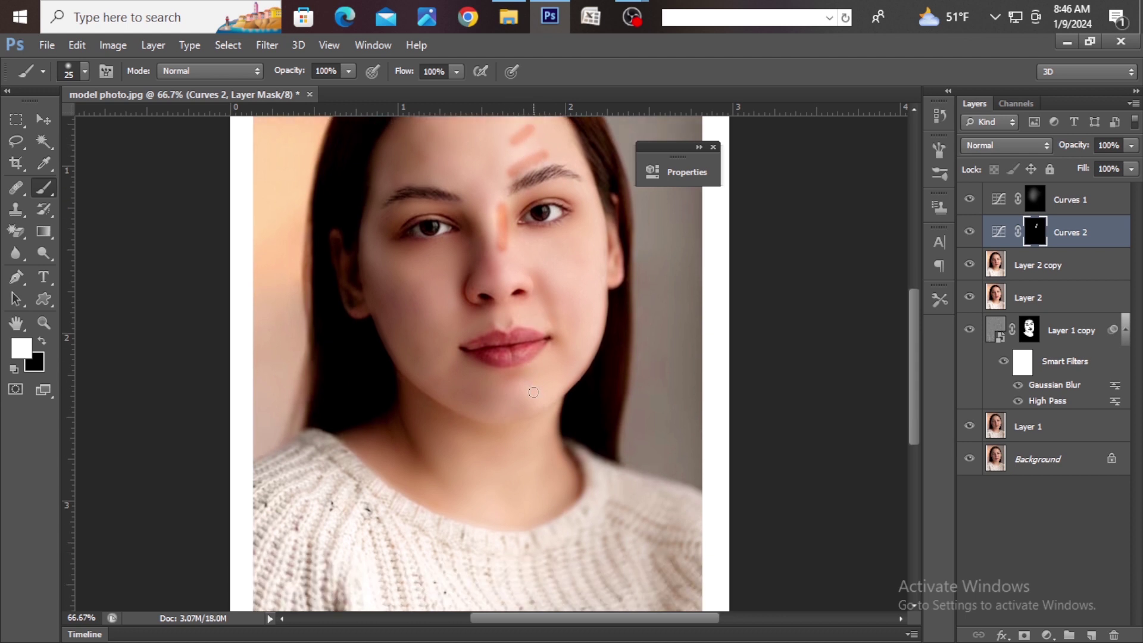
left_click_drag(515, 396, 559, 375)
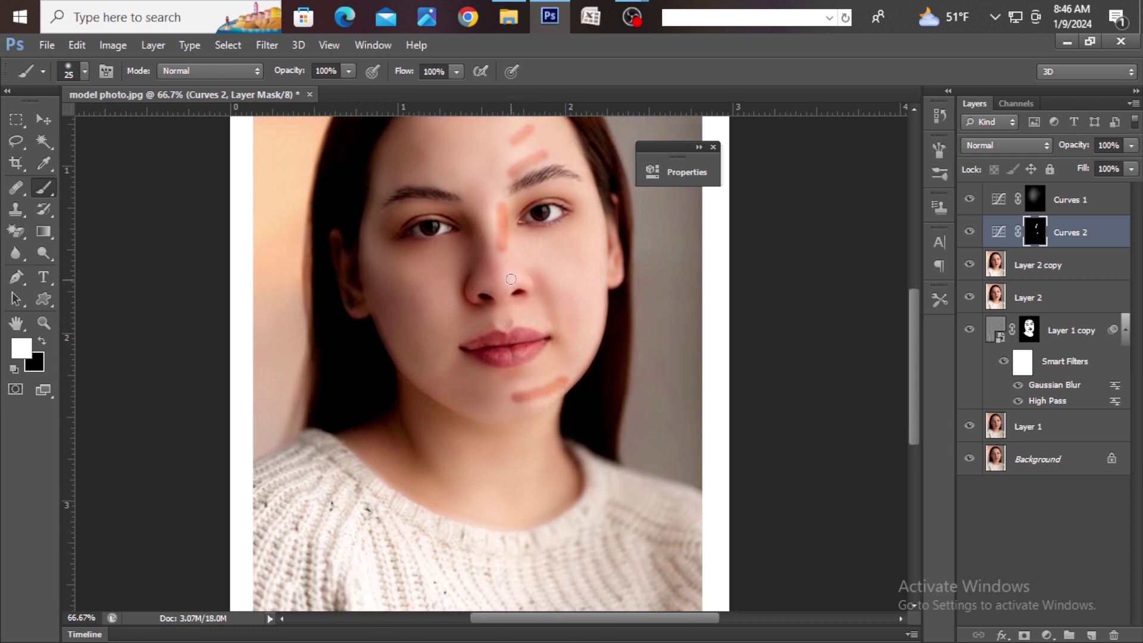
left_click_drag(560, 276, 587, 294)
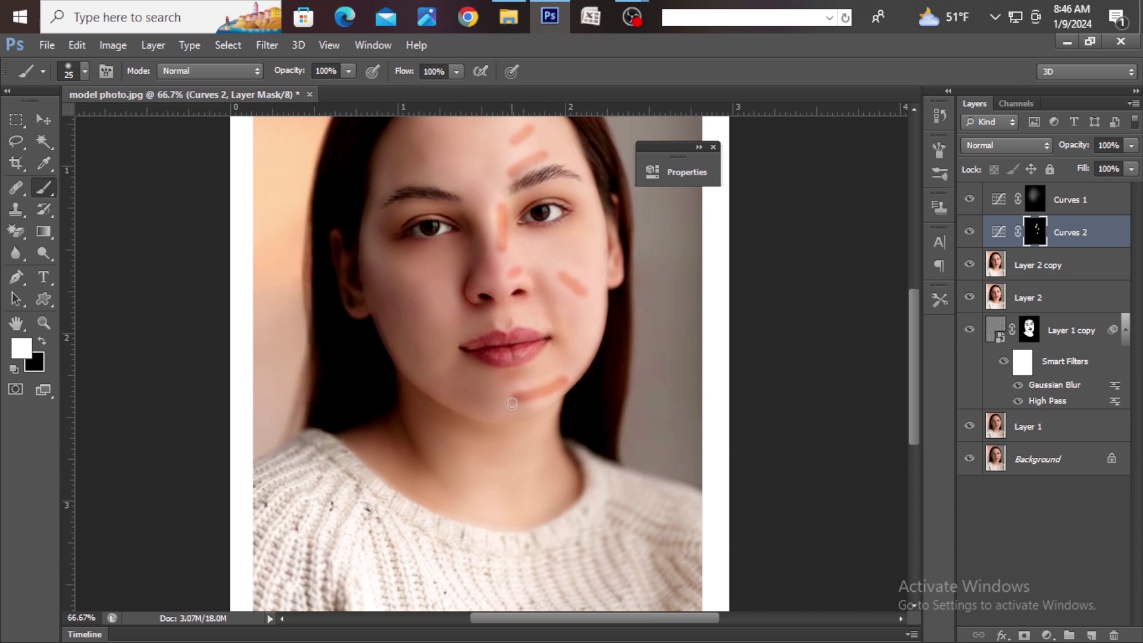
left_click_drag(521, 382, 587, 350)
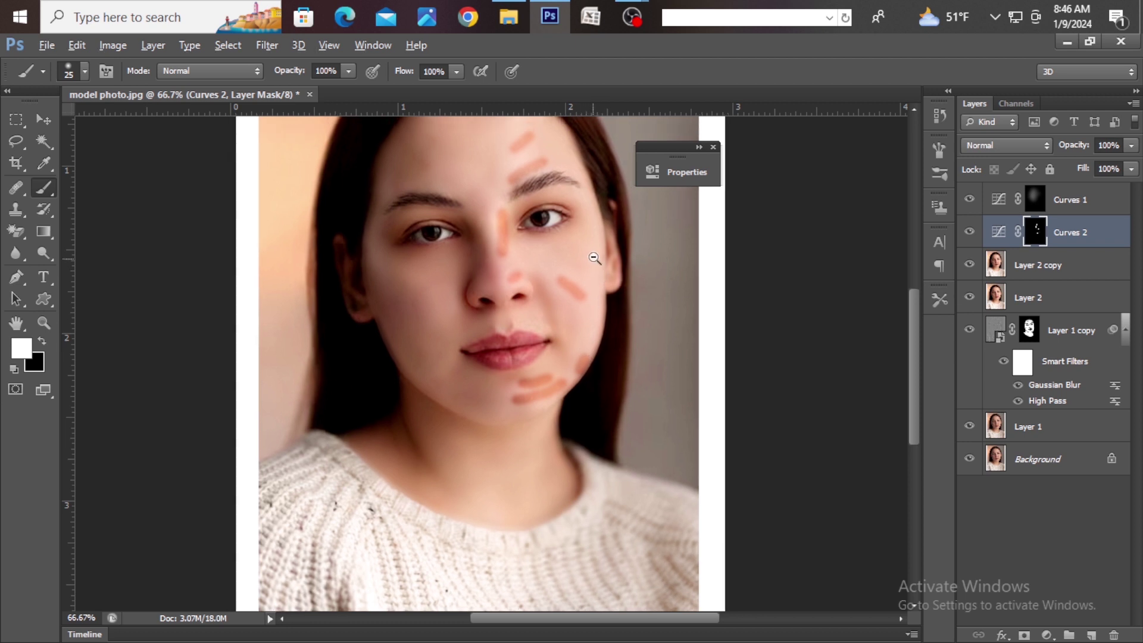
- Feather the Curves 2 layer mask to 108.8 px to blend the shading strokes, and collapse the floating properties
key("ctrl+minus")
left_click(377, 49)
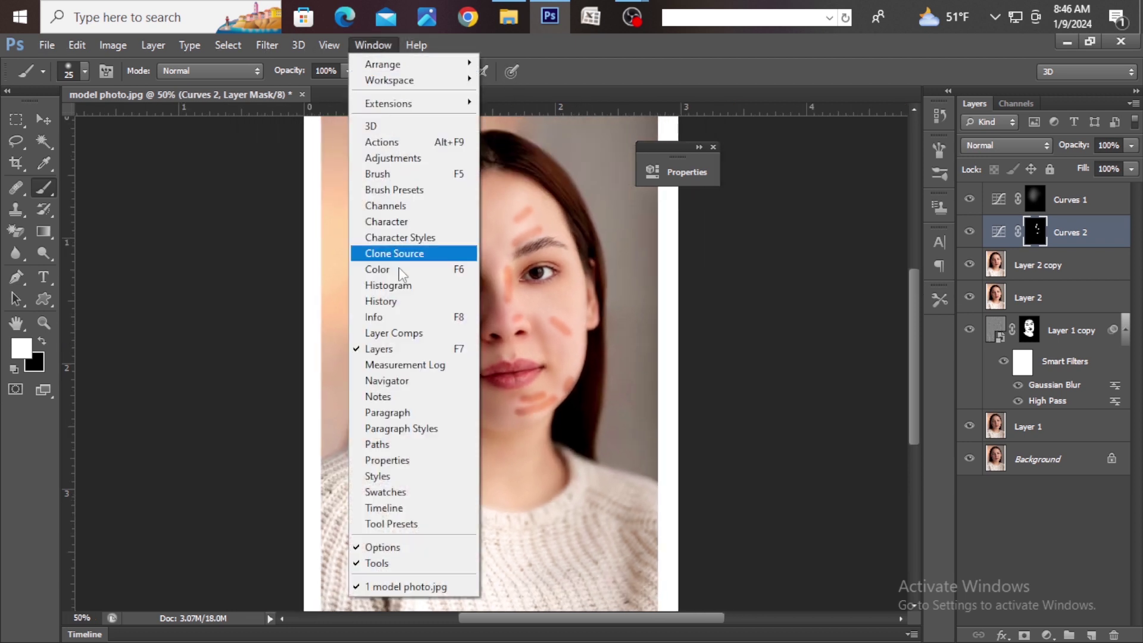
left_click(418, 457)
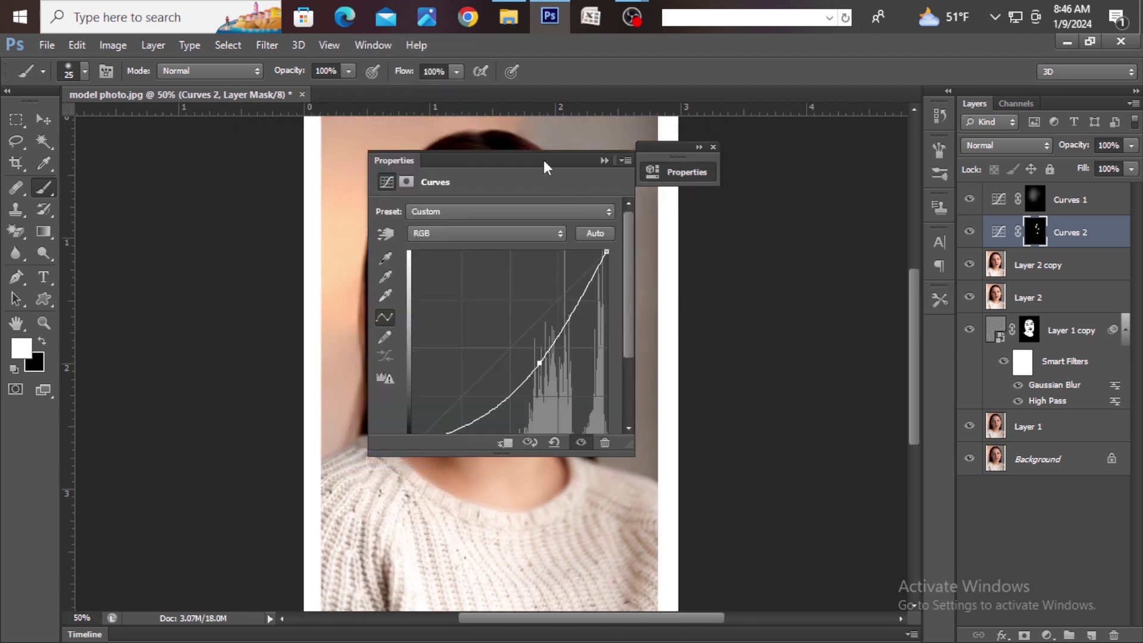
left_click_drag(544, 160, 808, 141)
left_click(675, 169)
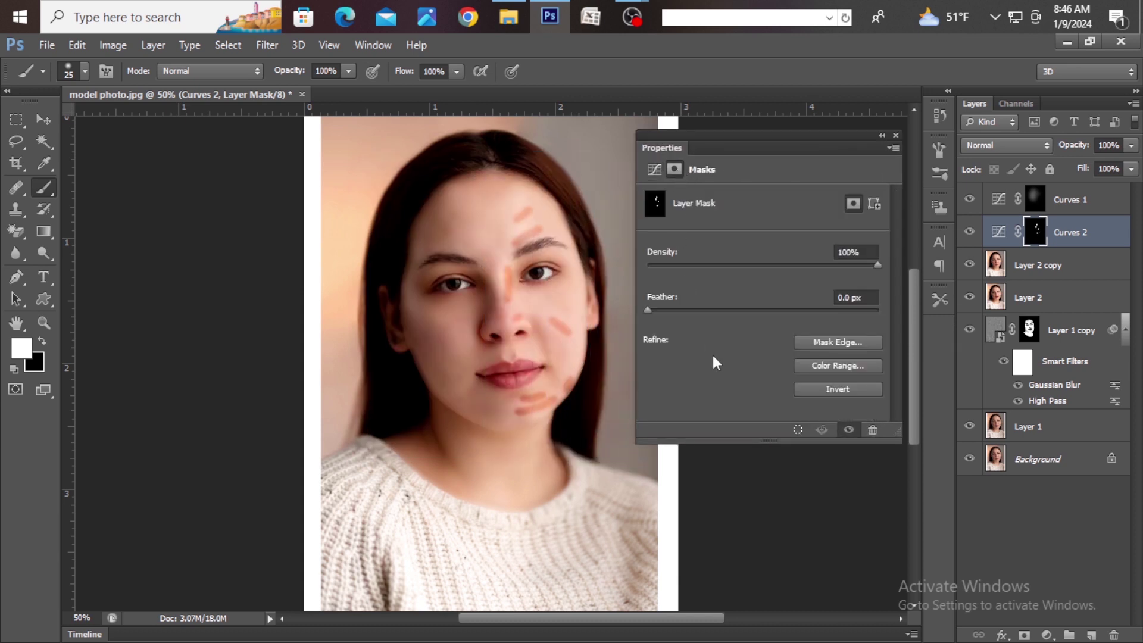
left_click_drag(648, 311, 799, 328)
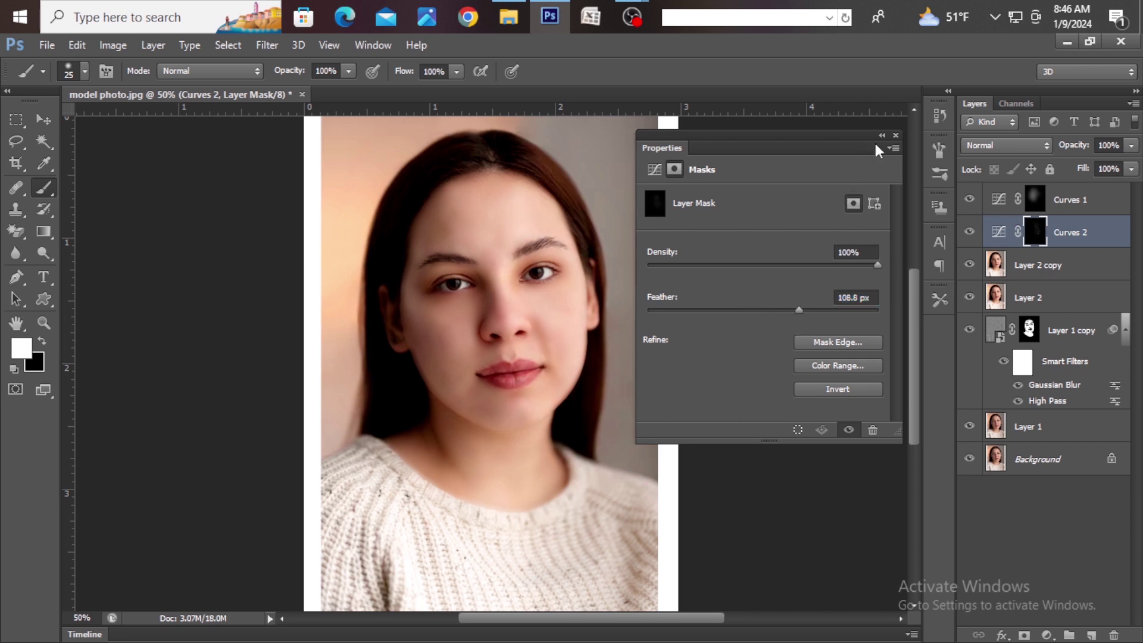
left_click(881, 135)
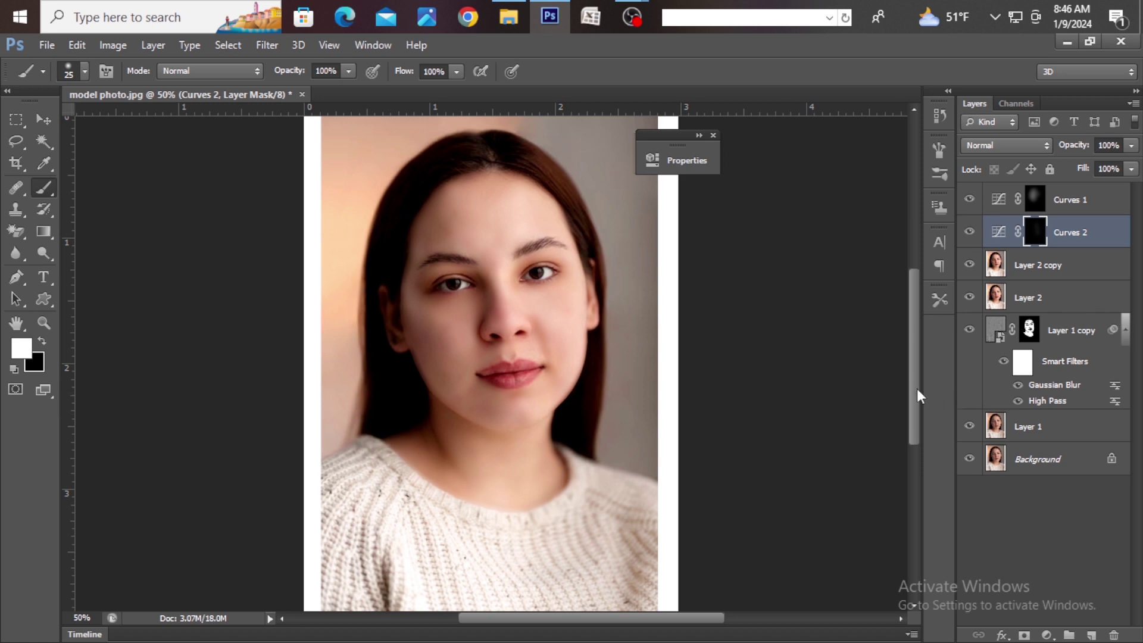
- Stamp the visible layers into a new merged layer above Curves 2
scroll(620, 348, "down", 2)
scroll(545, 358, "up", 2)
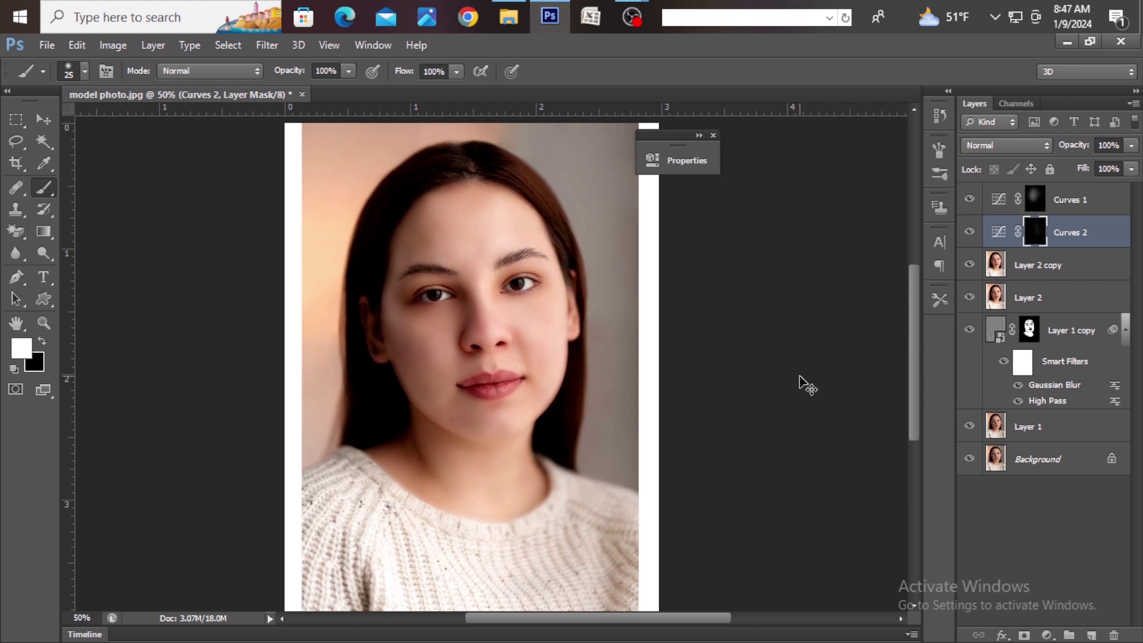
key("ctrl+shift+alt+e")
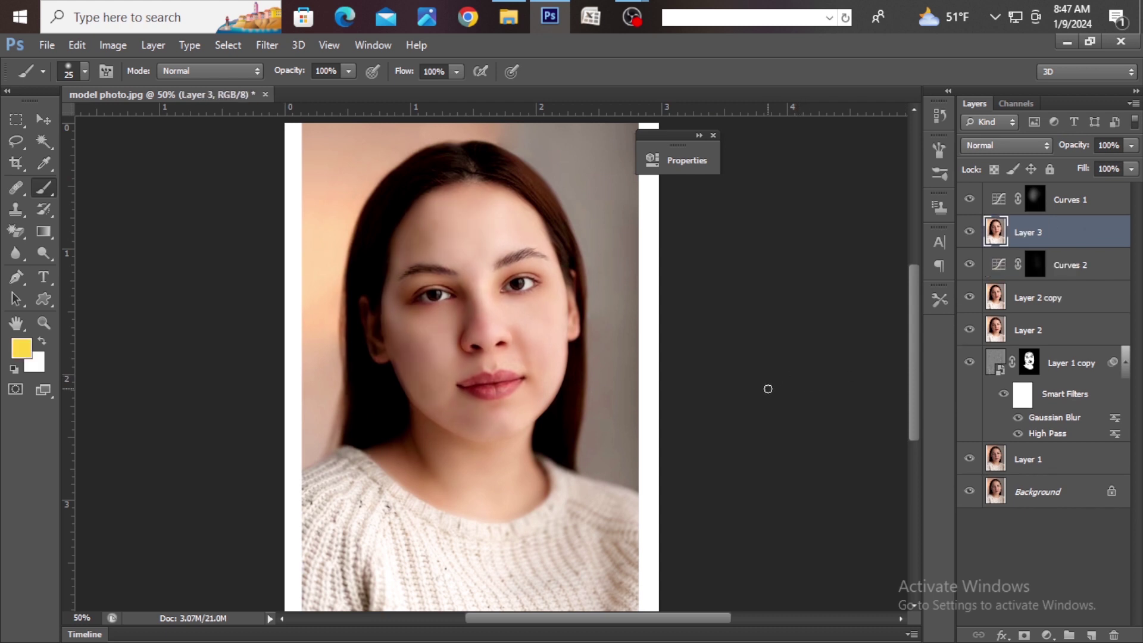
- Apply Levels to Layer 3, raising the black input point slightly and lowering the white input point slightly
scroll(735, 358, "down", 1)
key("ctrl+l")
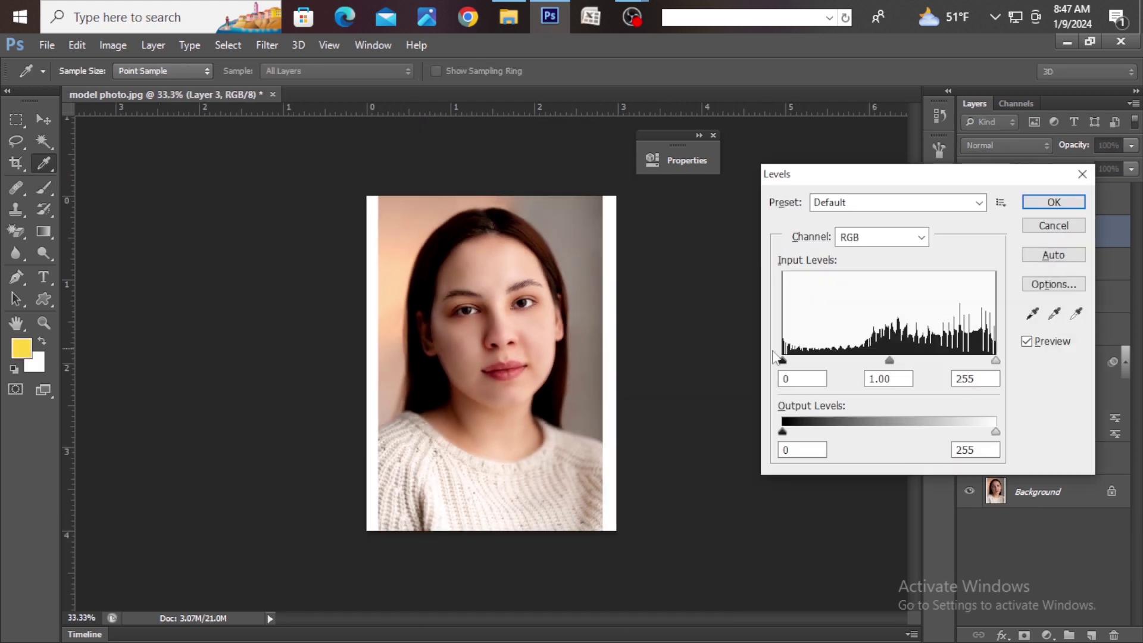
left_click_drag(784, 364, 790, 363)
left_click_drag(996, 361, 993, 363)
left_click(1041, 209)
key("b")
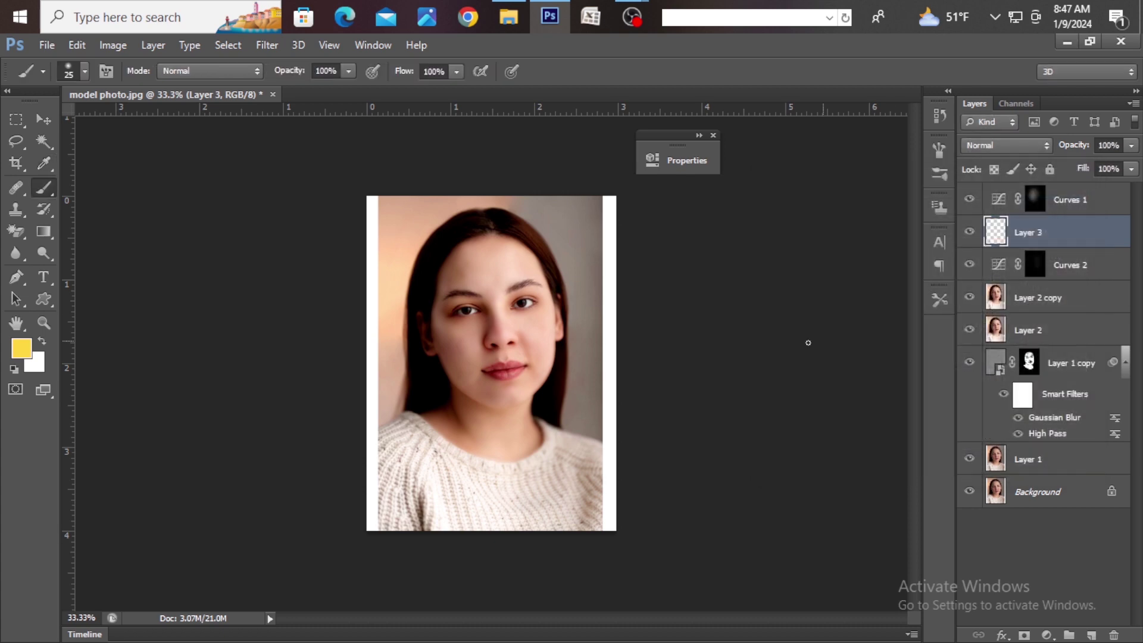
- Apply Curves to Layer 3, lifting the RGB midtones slightly from input 125 to output 130
key("ctrl+m")
left_click_drag(908, 338, 909, 332)
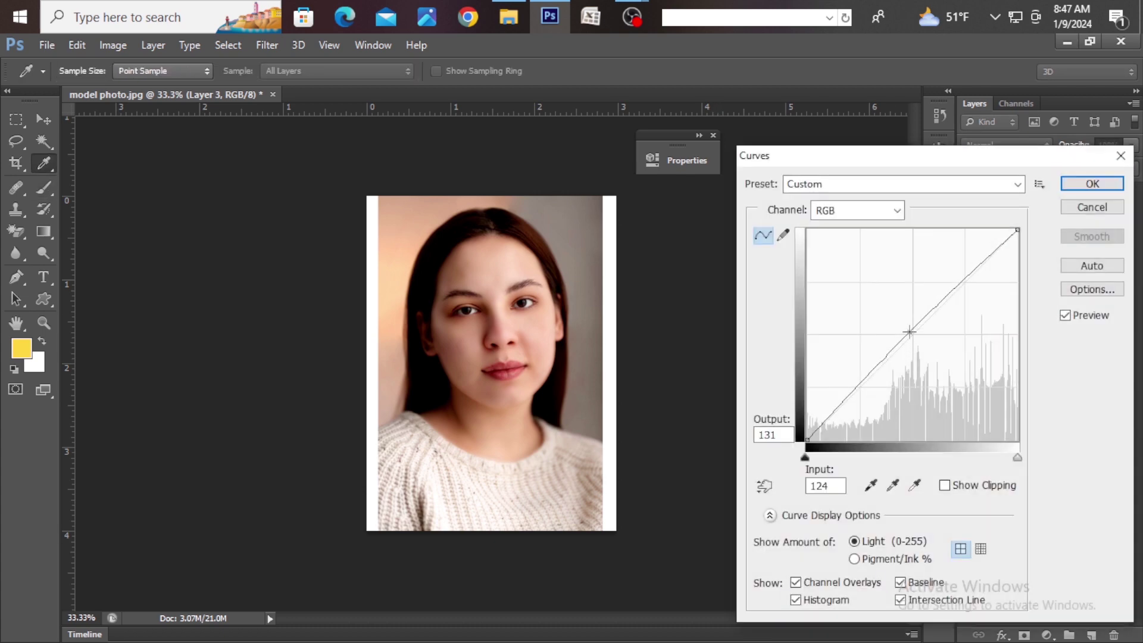
left_click(1092, 183)
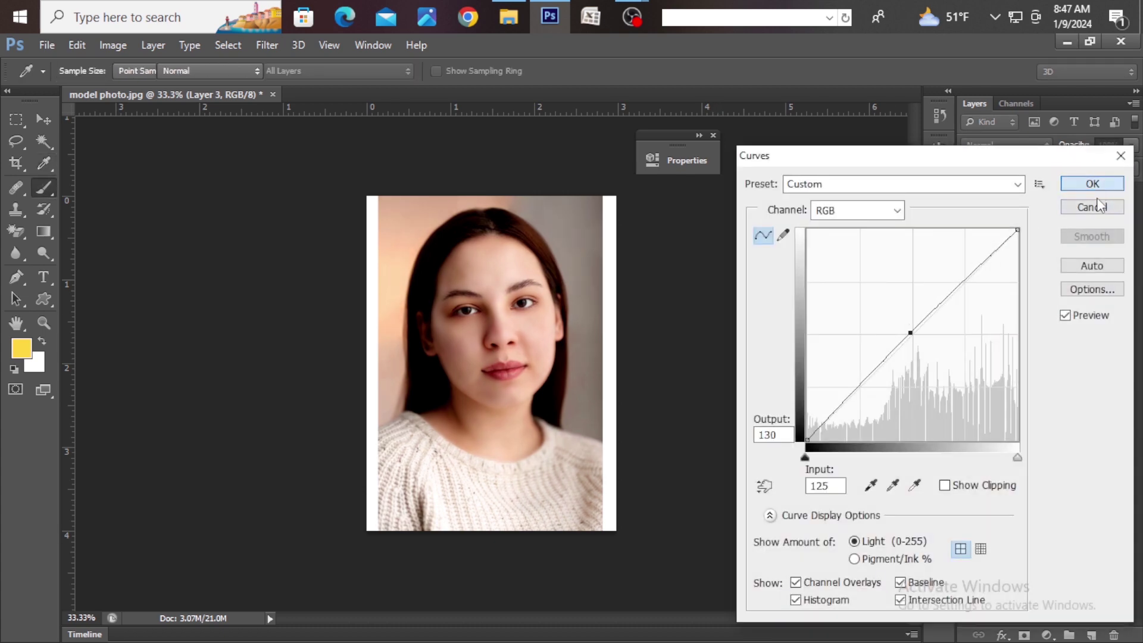
- Save a JPEG copy of the retouched portrait to the Desktop as model photo.jpg with the default JPEG options
key("ctrl+shift+s")
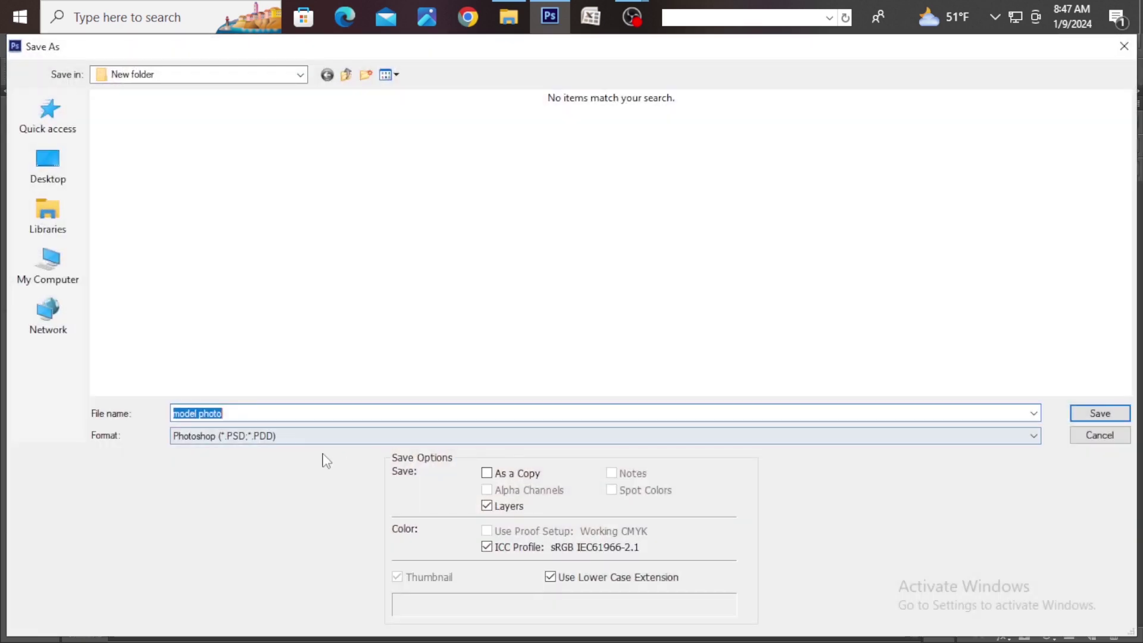
left_click(298, 441)
left_click(263, 297)
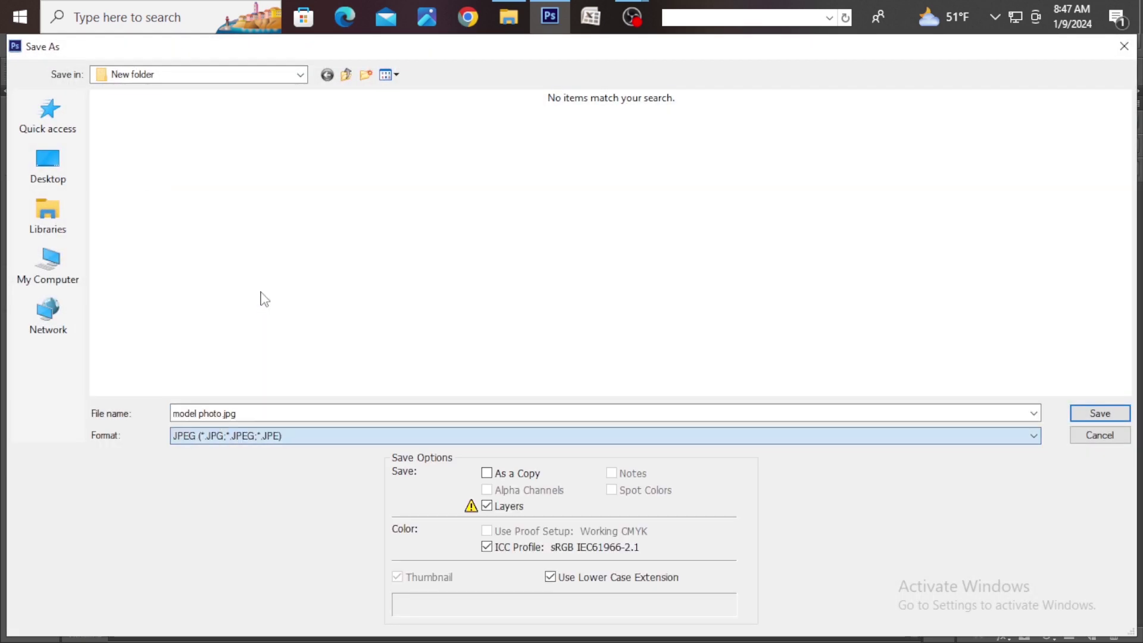
left_click(47, 170)
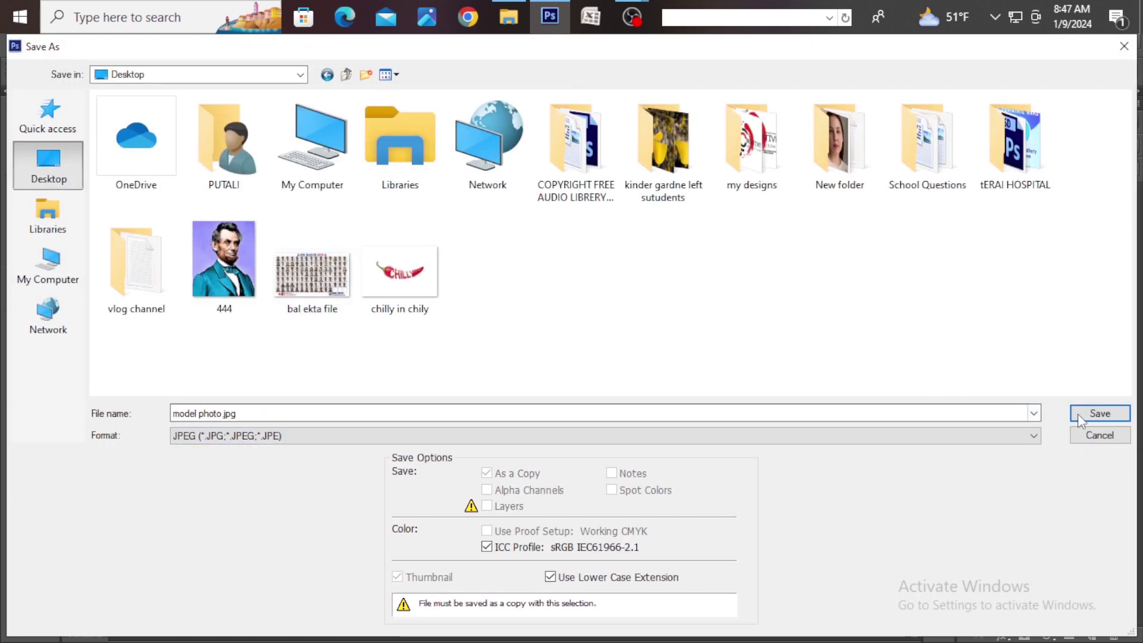
left_click(1082, 417)
left_click(666, 153)
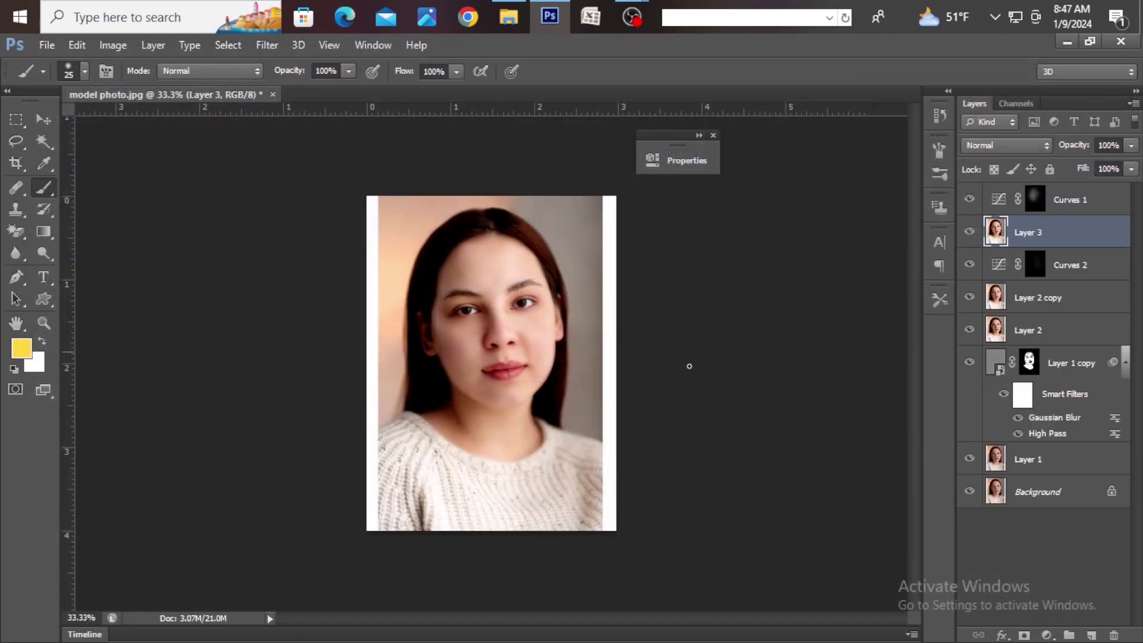
- Create a new white document from the Photo preset, Landscape 4 x 6 inches at 300 pixels/inch in RGB
key("v")
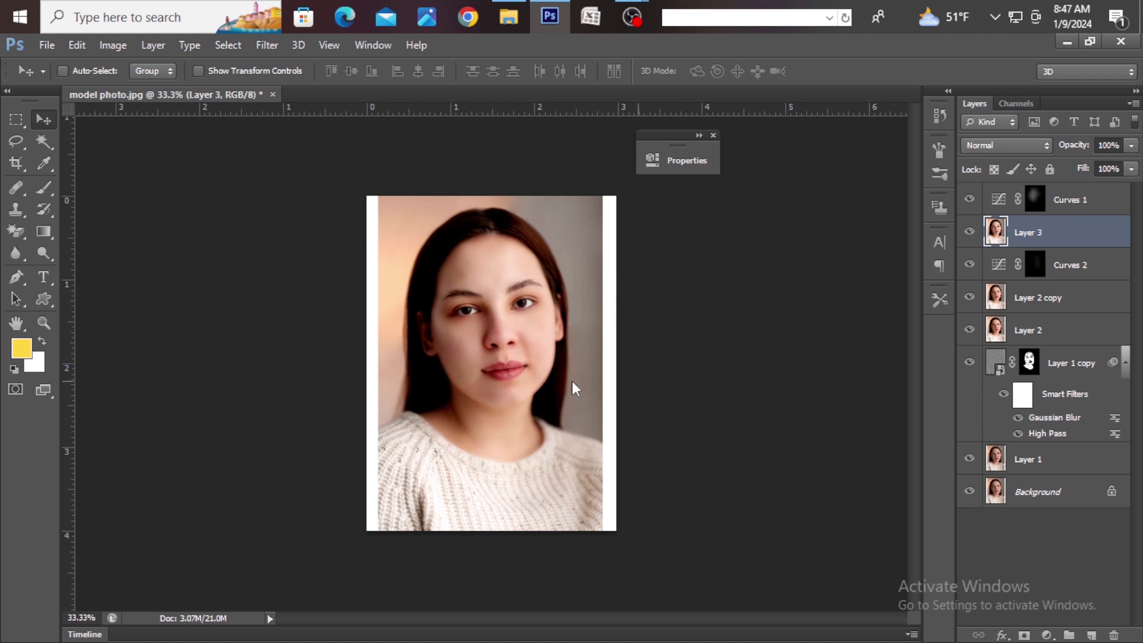
key("ctrl+n")
left_click(582, 181)
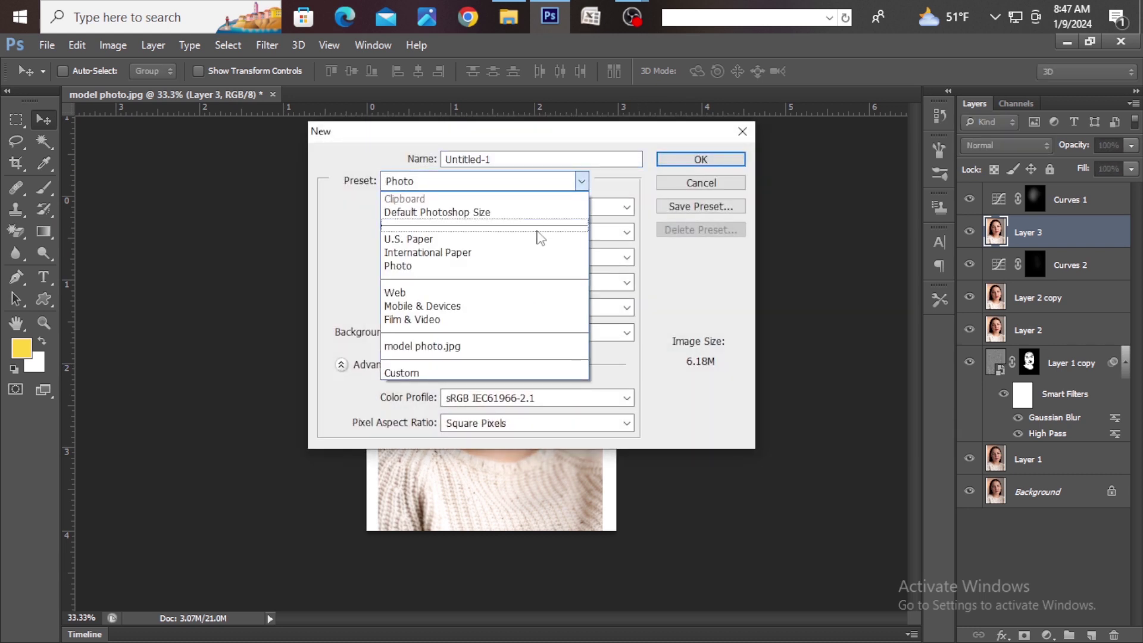
left_click(533, 265)
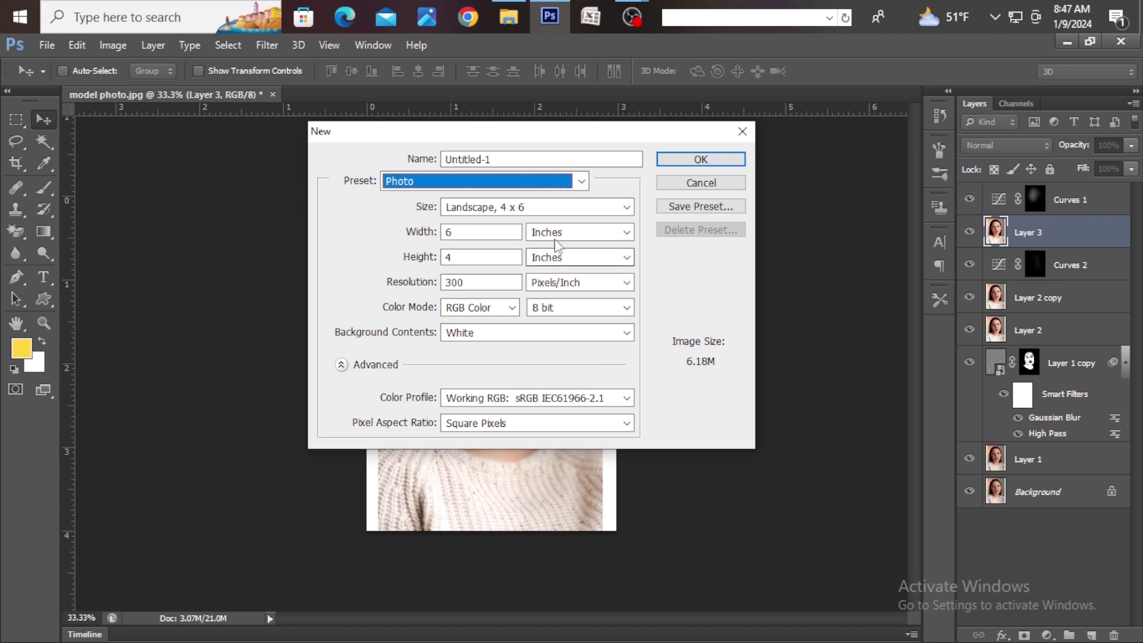
left_click(701, 160)
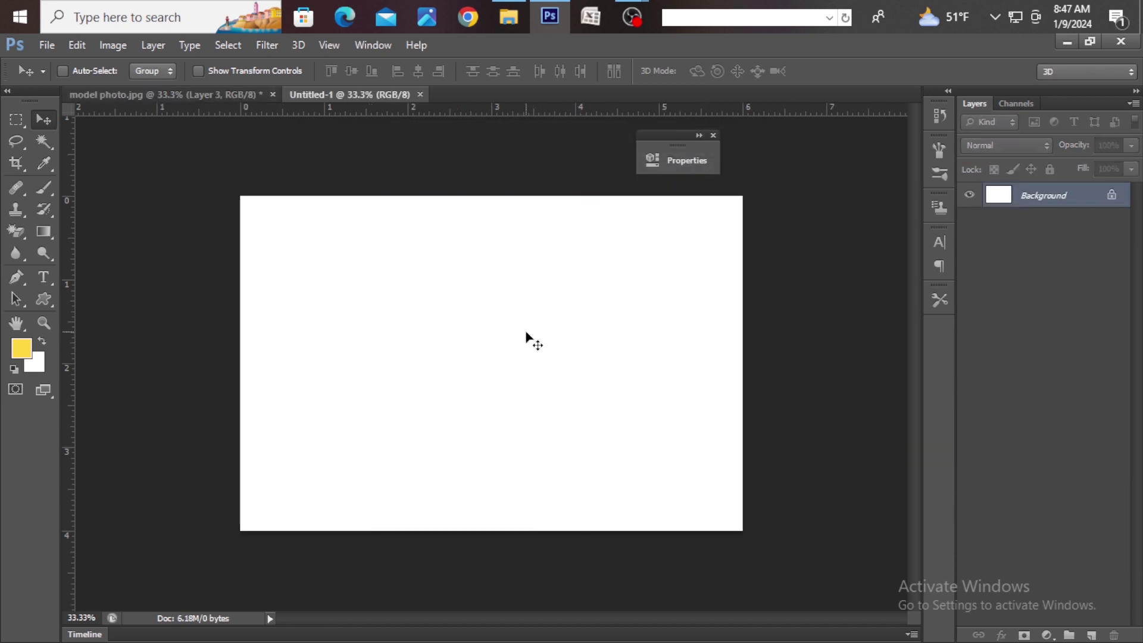
- Open the exported model photo JPEG from the Desktop
key("ctrl+o")
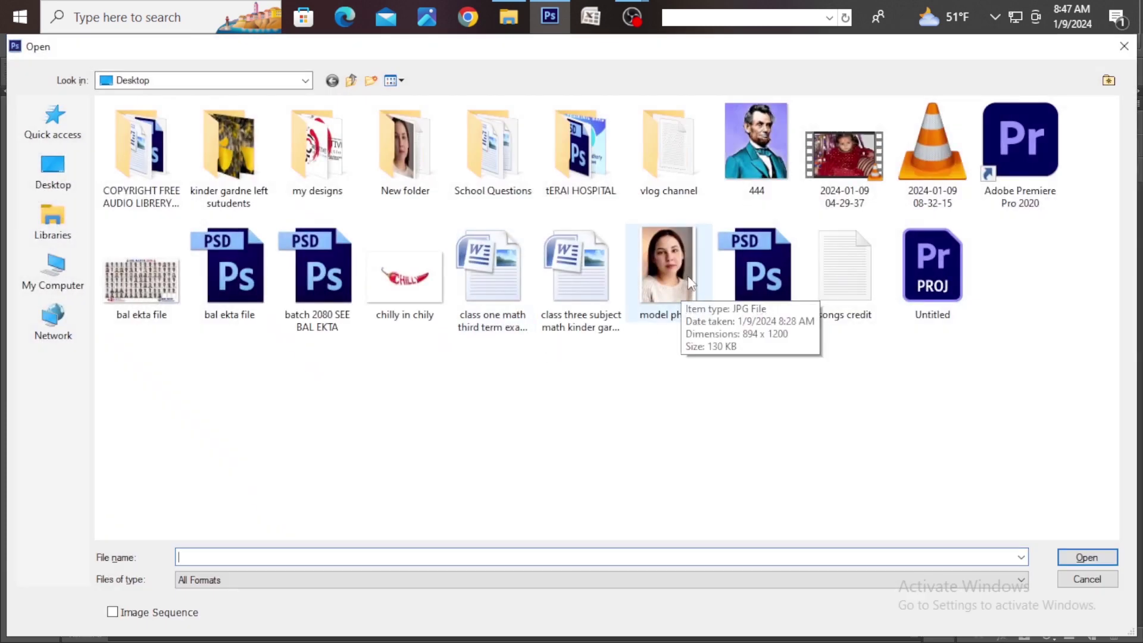
left_click(680, 266)
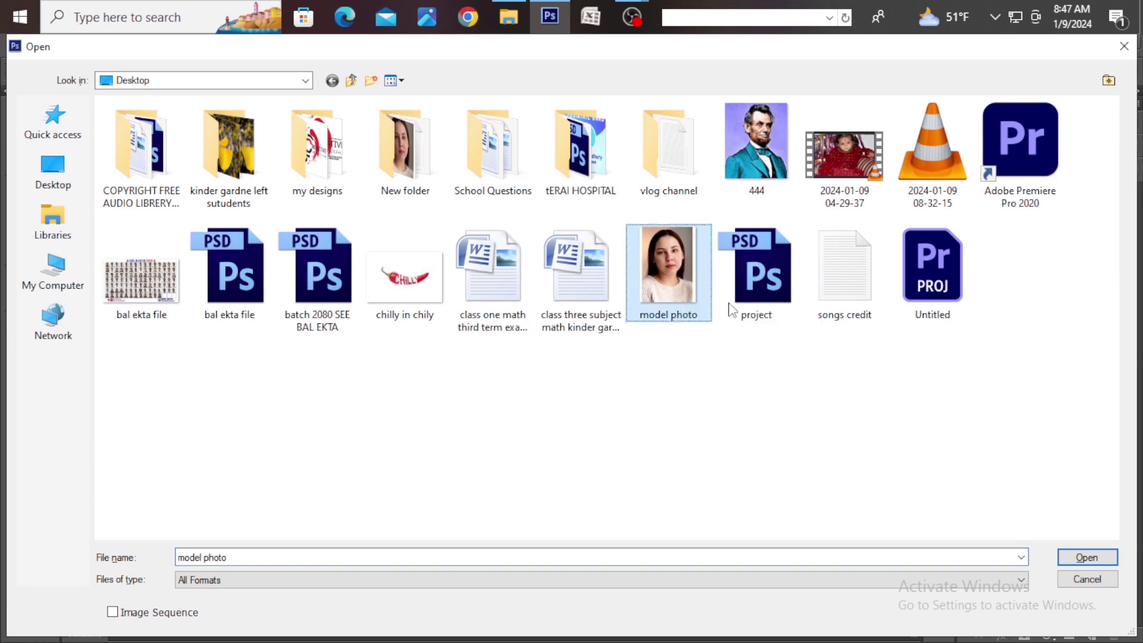
left_click(1087, 558)
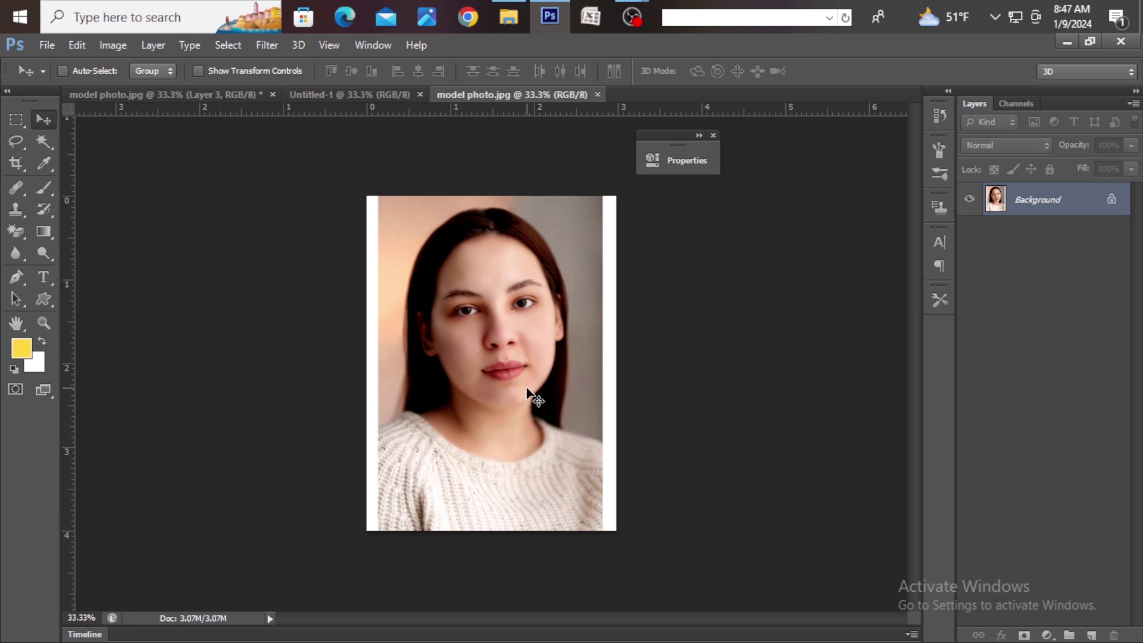
- Copy the whole flattened portrait into Untitled-1, closing its source file, and place it on the right half of the canvas
key("ctrl+a")
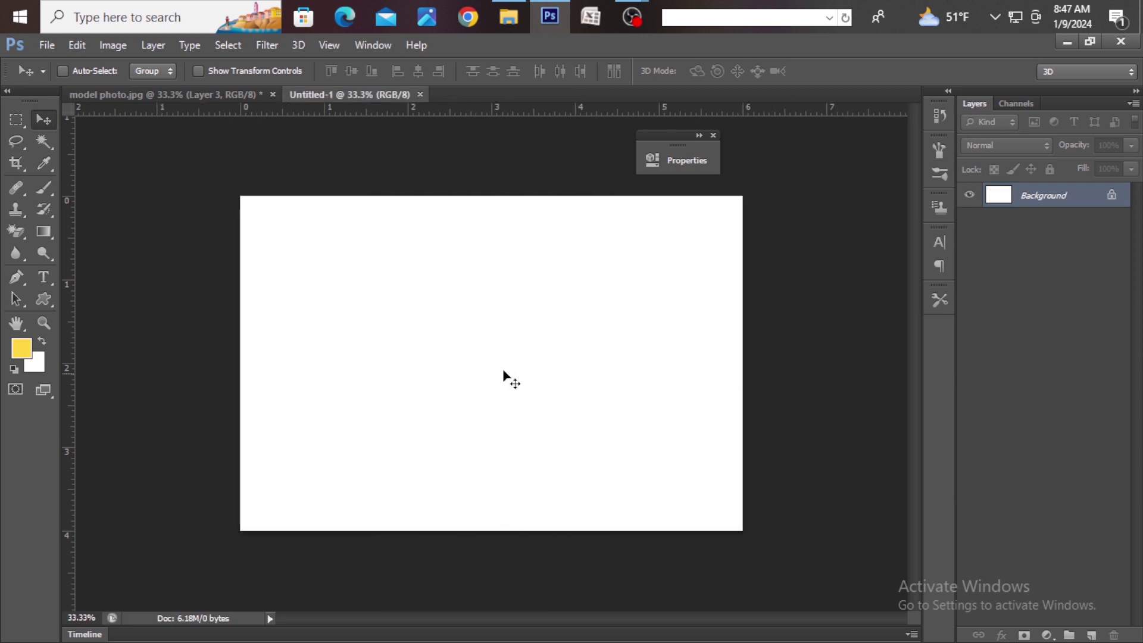
key("ctrl+w")
key("ctrl+v")
left_click_drag(474, 377, 605, 397)
- In the layered model photo.jpg document, convert the locked Background into a regular layer named Layer 0
left_click(224, 102)
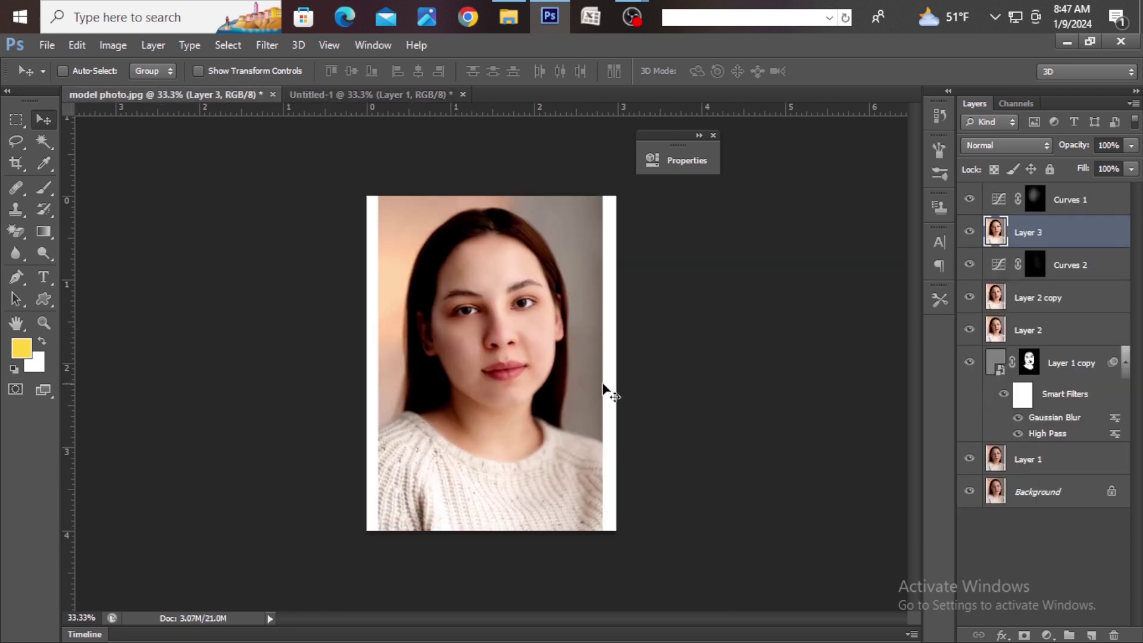
left_click(1021, 461)
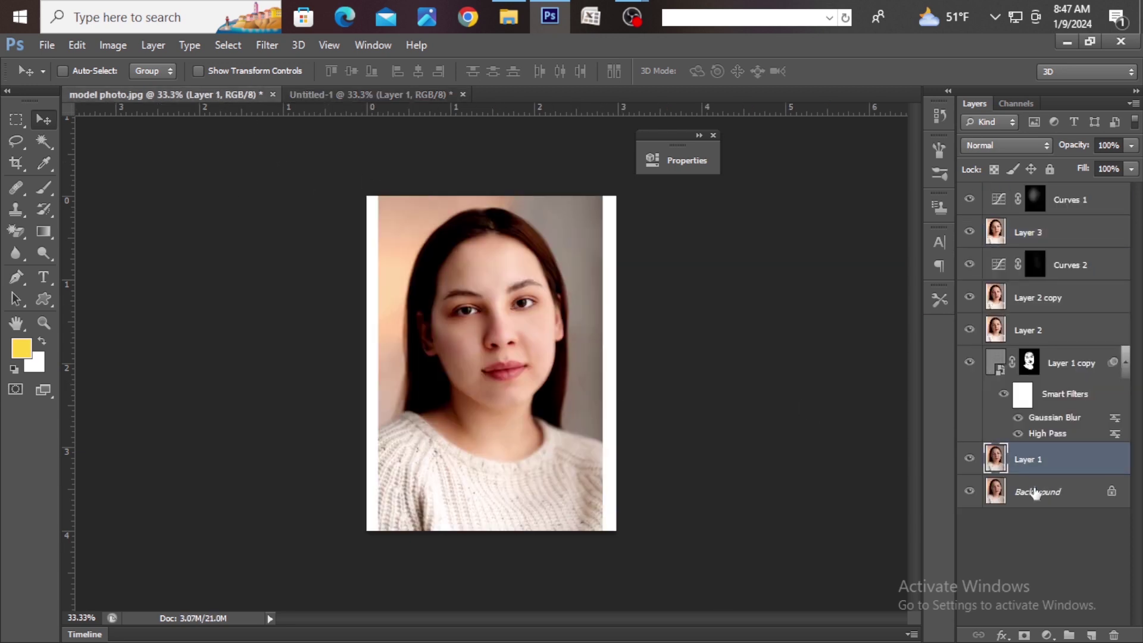
left_click(1035, 494)
double_click(1030, 496)
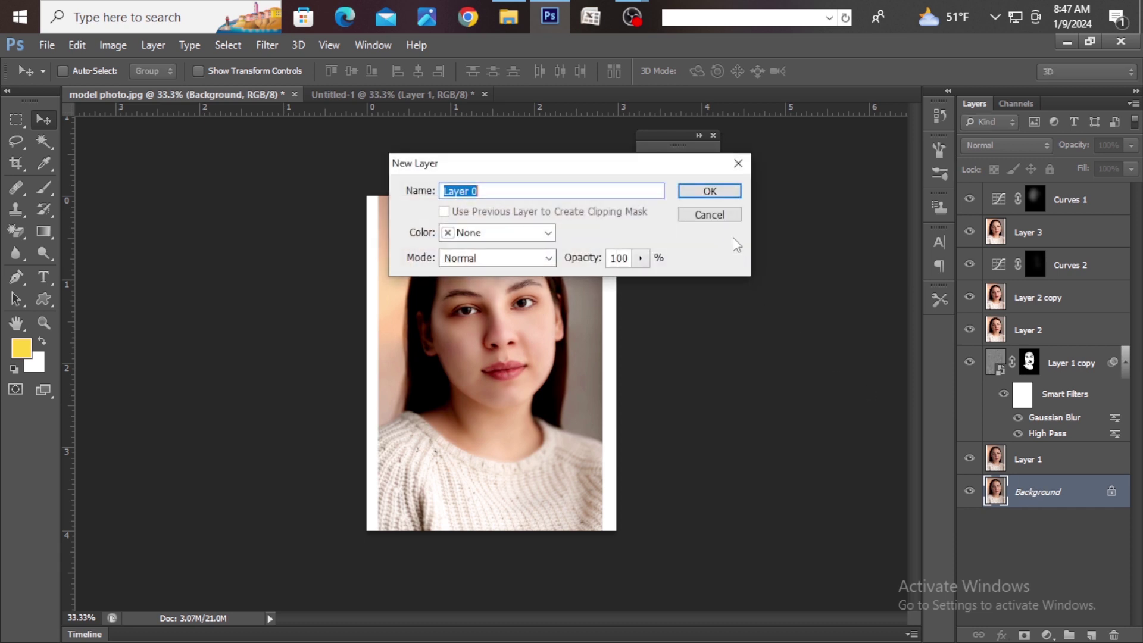
left_click(717, 192)
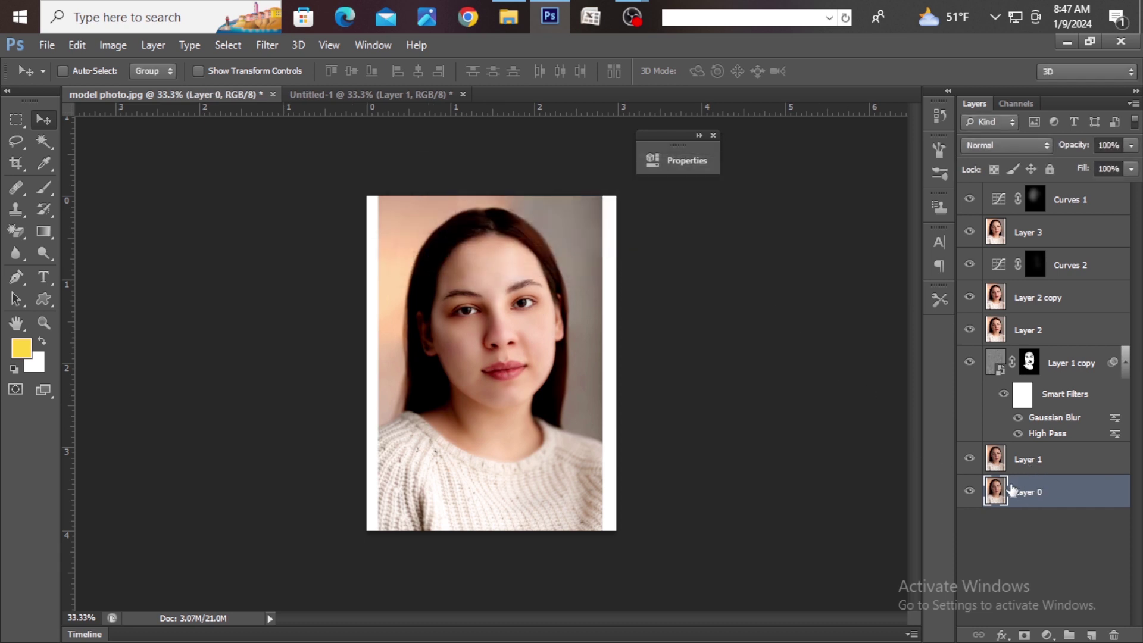
- Copy the unretouched Layer 0 into Untitled-1 and arrange it on the left half beside the retouched portrait
left_click_drag(1017, 492, 411, 404)
left_click_drag(746, 342, 217, 477)
left_click_drag(385, 436, 424, 427)
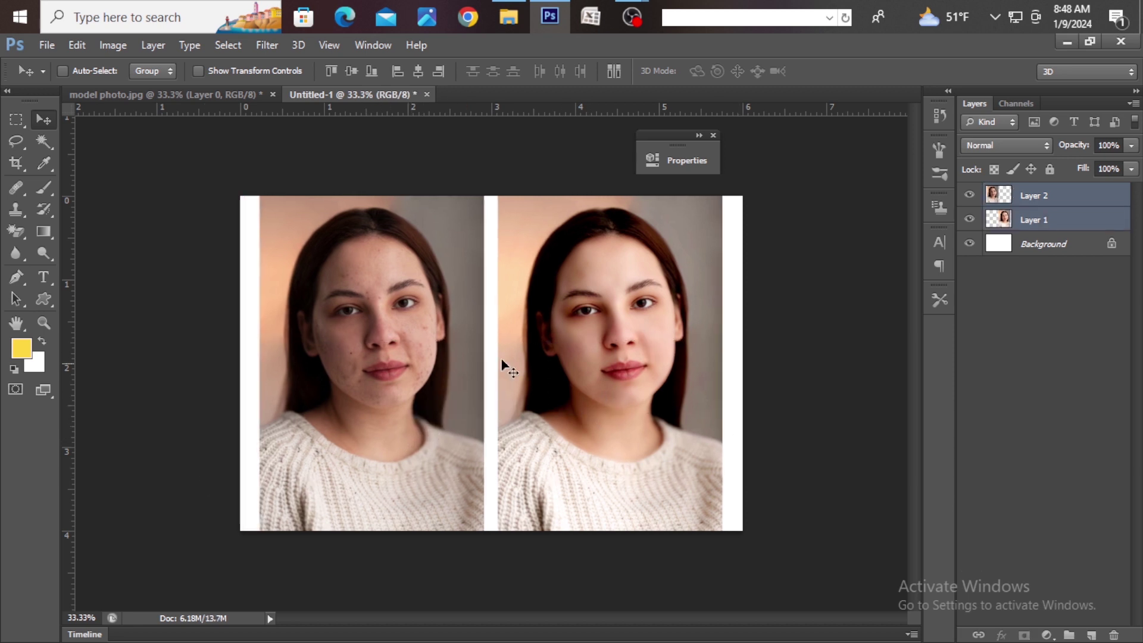
left_click(537, 294)
scroll(352, 395, "down", 2)
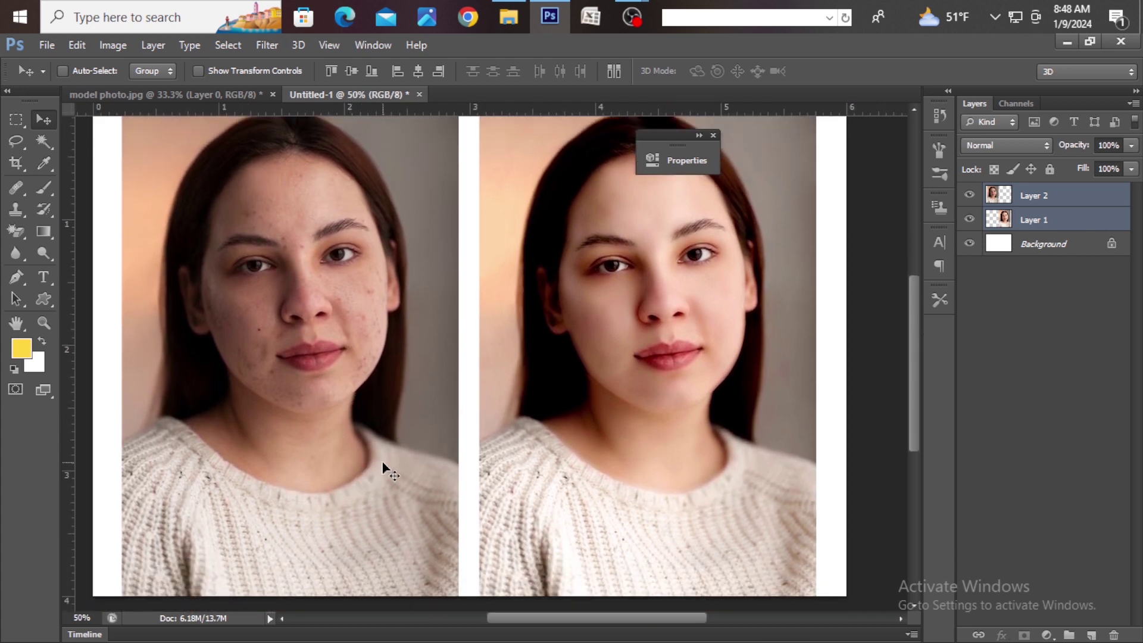
- Save the comparison to the Desktop as a JPEG named before and after photo, with High quality 8 and Baseline ("Standard") format
key("ctrl+s")
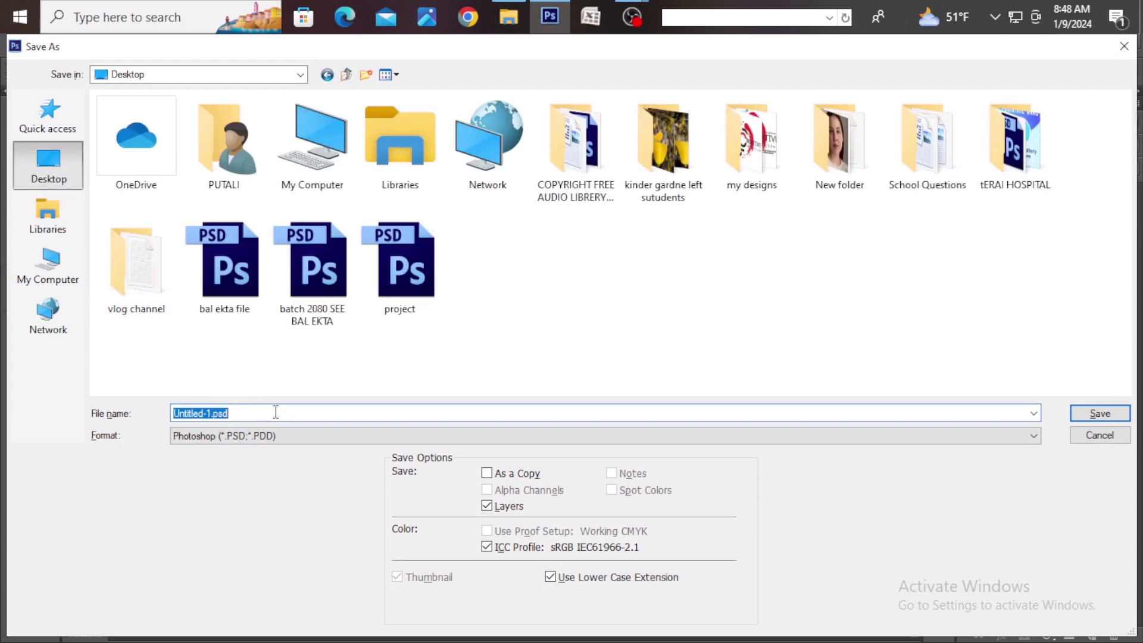
type("before and after photo")
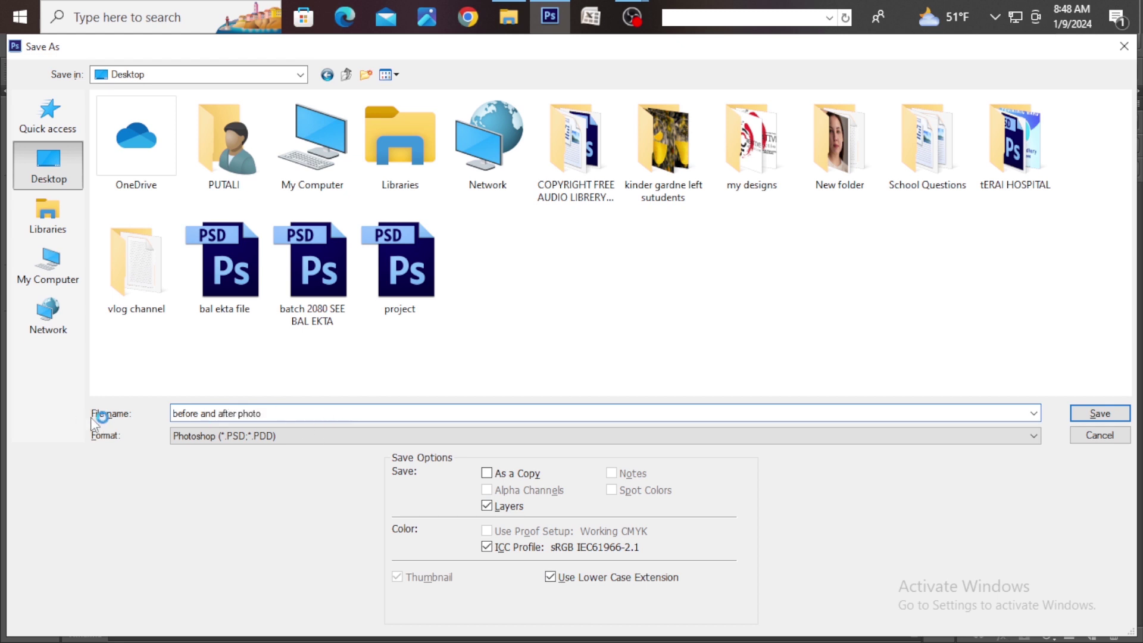
left_click(301, 436)
left_click(291, 290)
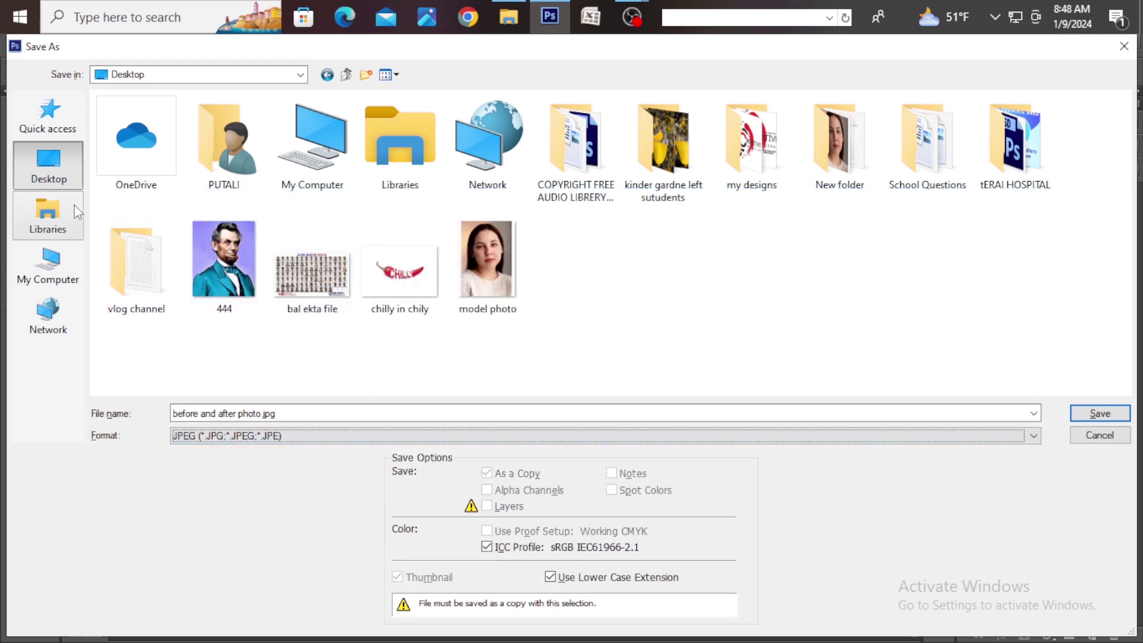
left_click(1085, 414)
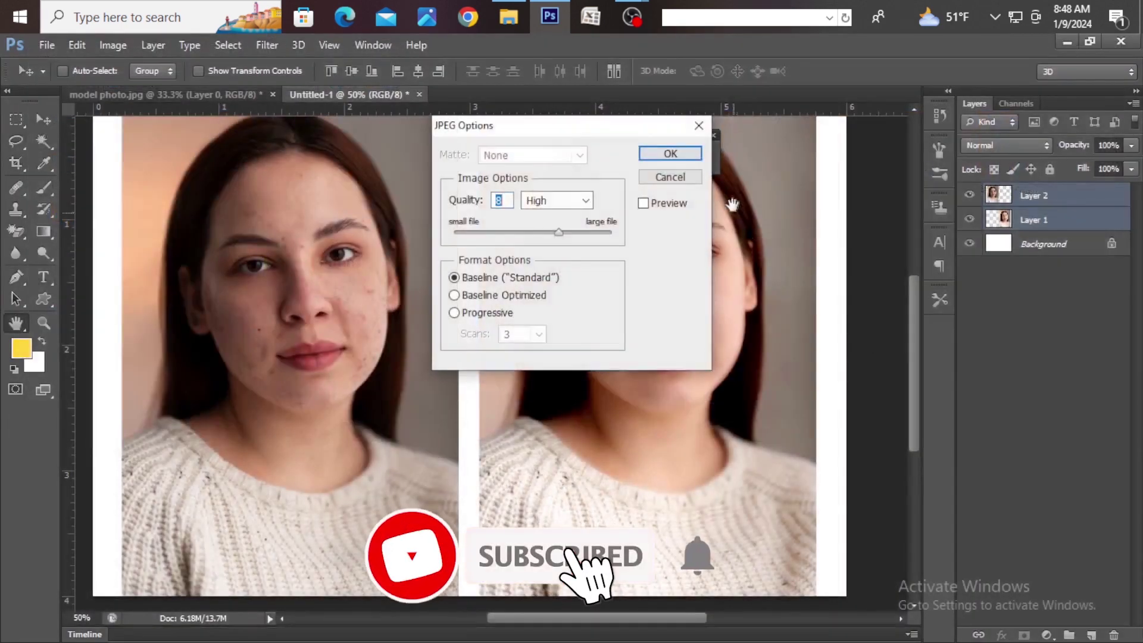
left_click(669, 150)
- Switch to the Windows desktop and move the before and after photo file to the middle of the desktop
key("super+d")
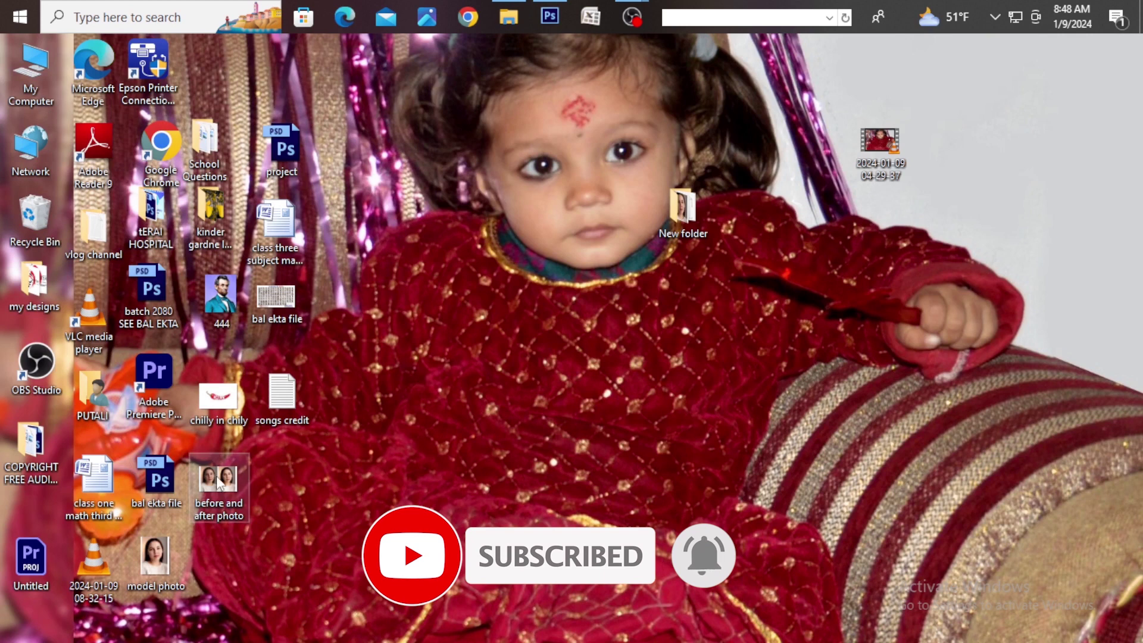
left_click_drag(218, 481, 541, 323)
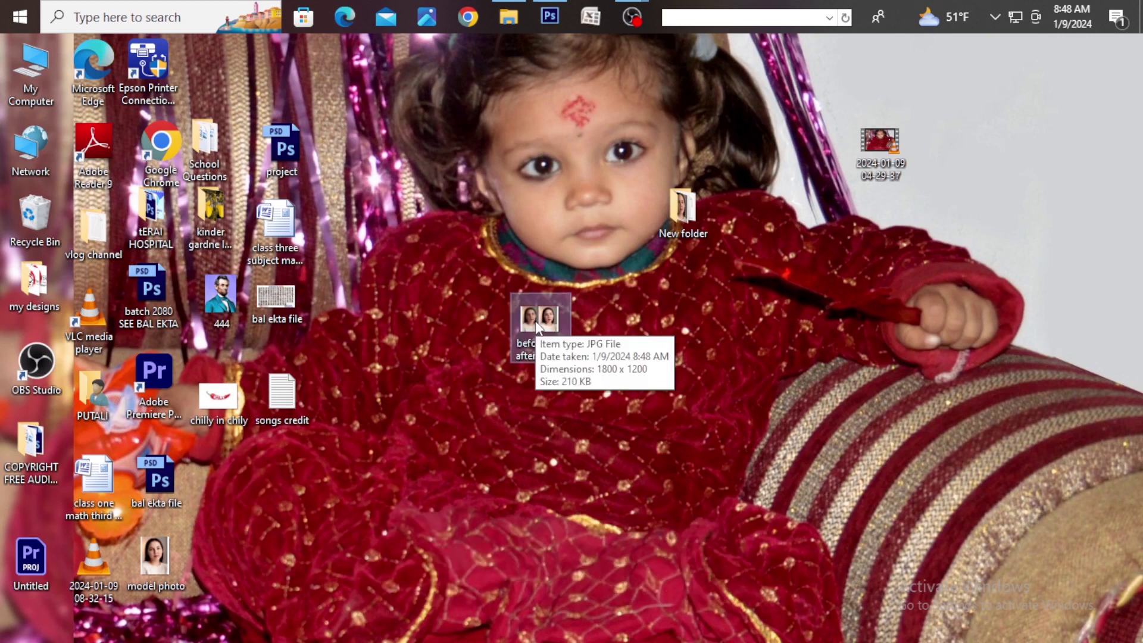